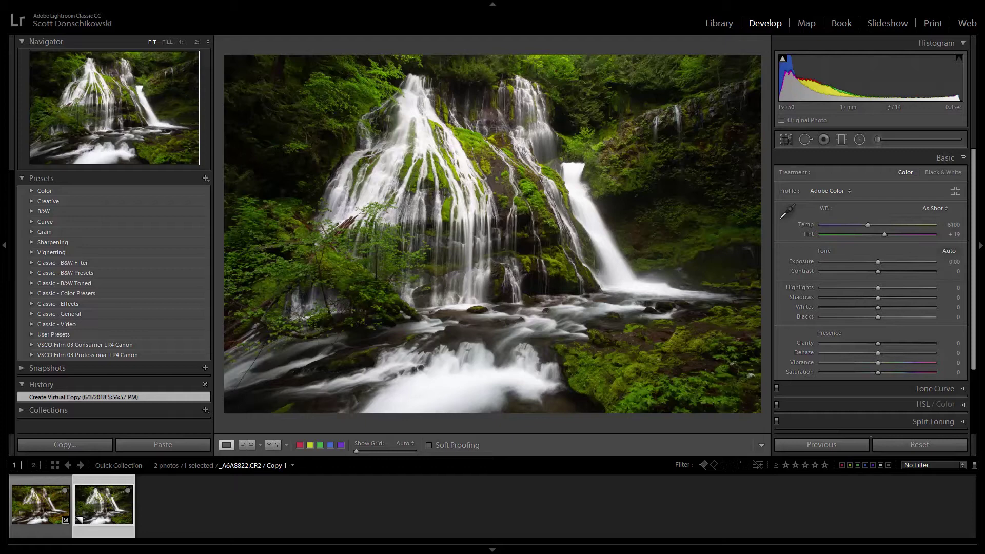
# Compare the edited waterfall photo with its unedited virtual copy, including at full screen, and return to the virtual copy.
pyautogui.click(35, 502)
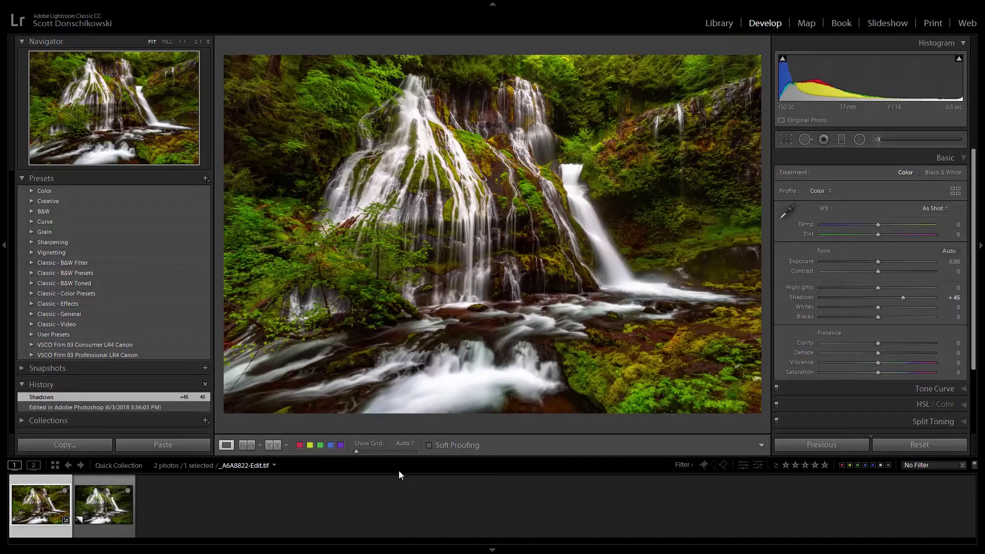
pyautogui.click(101, 502)
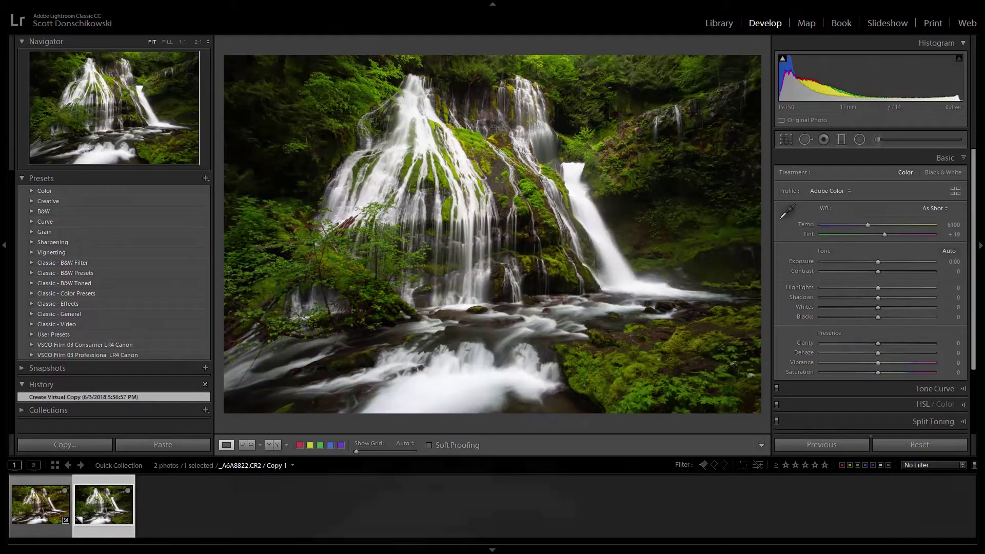
pyautogui.press('f')
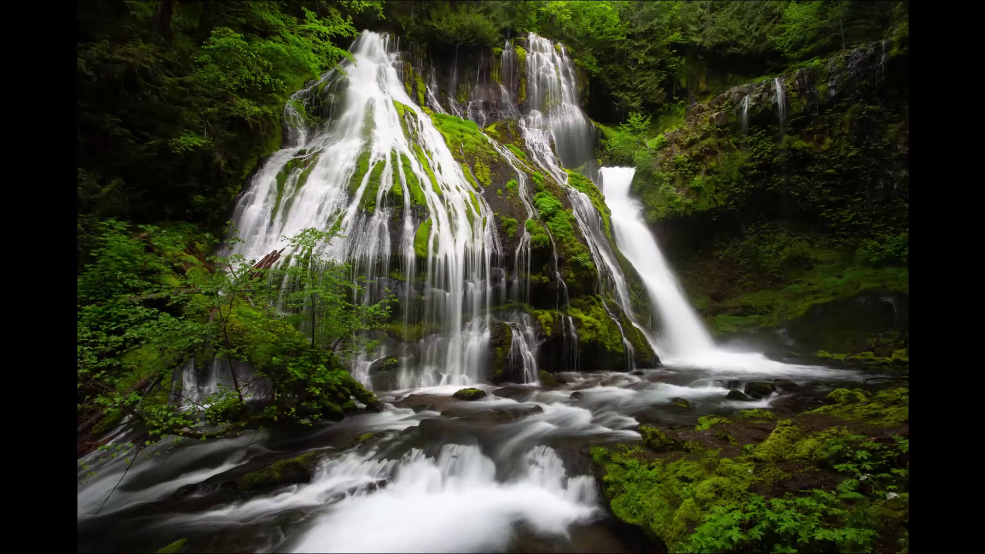
pyautogui.press('Left')
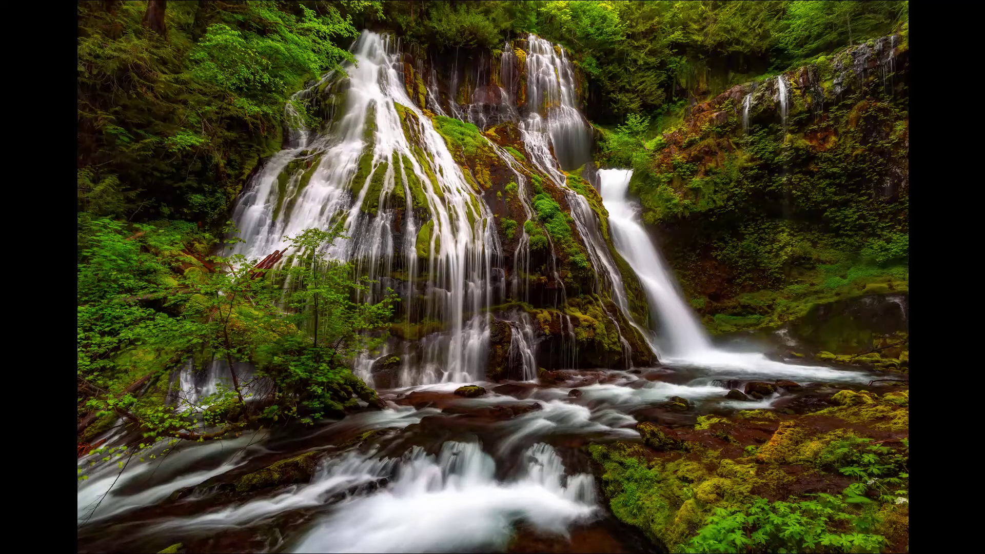
pyautogui.press('Escape')
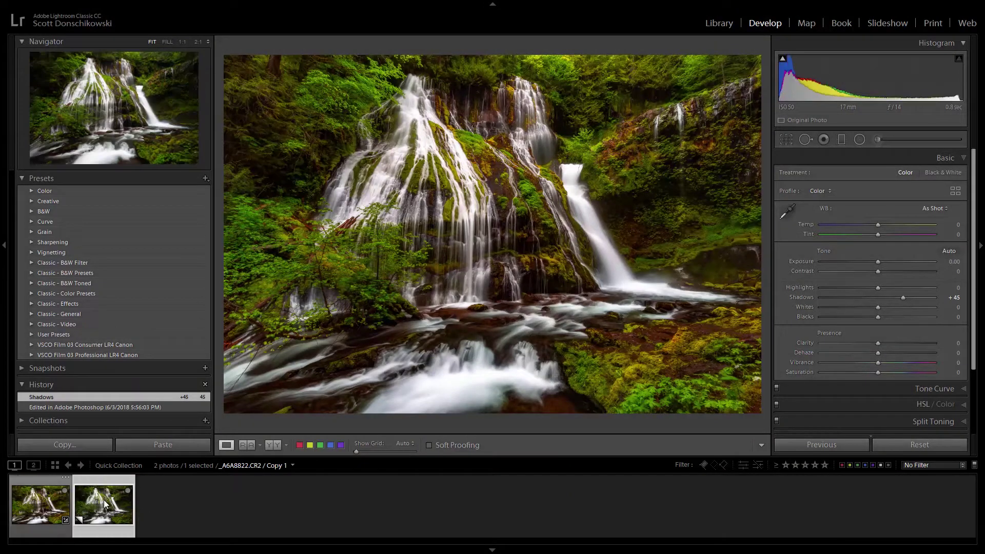
pyautogui.click(104, 500)
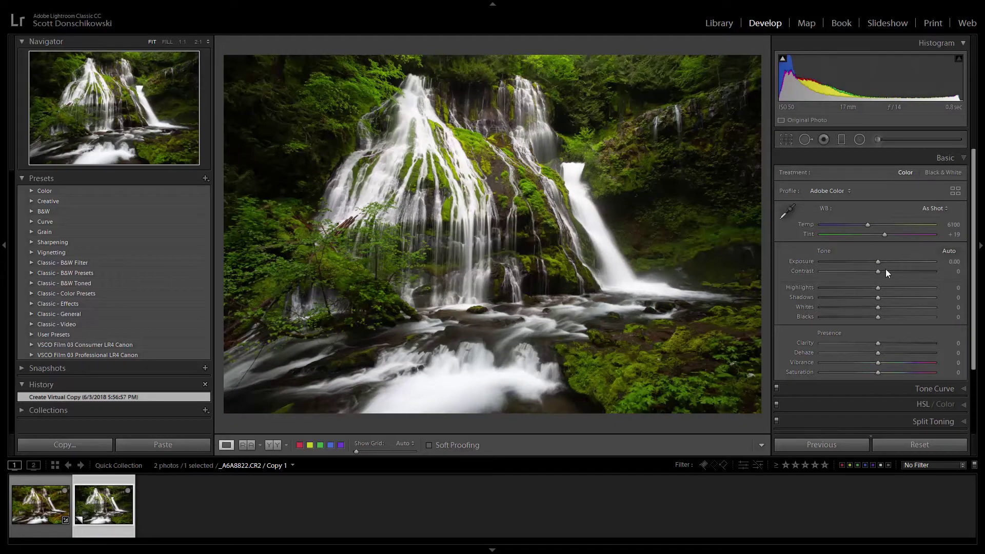
# Adjust the virtual copy's basic settings with Highlights at -100, Shadows at +100 and Dehaze at +51.
pyautogui.moveTo(880, 289); pyautogui.dragTo(747, 284)
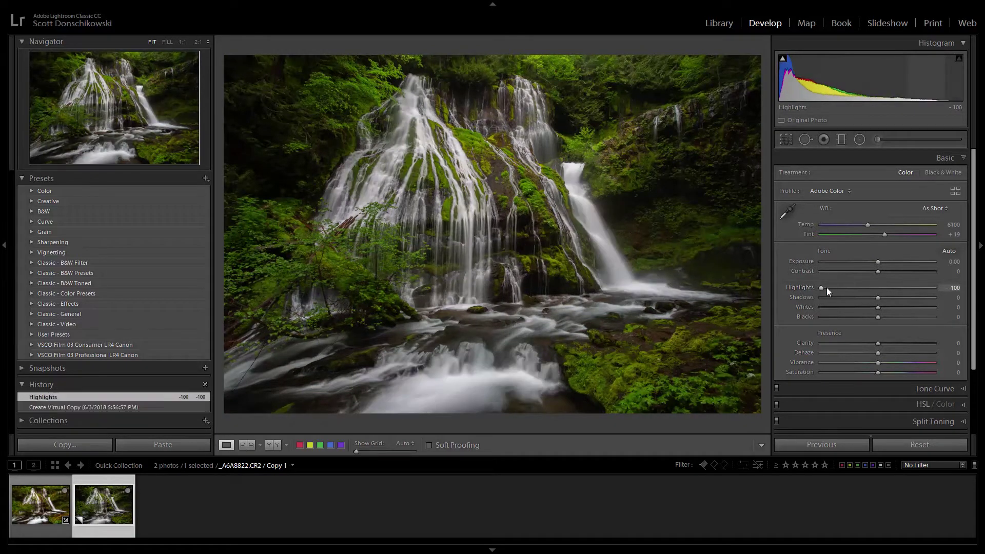
pyautogui.moveTo(876, 299); pyautogui.dragTo(957, 306)
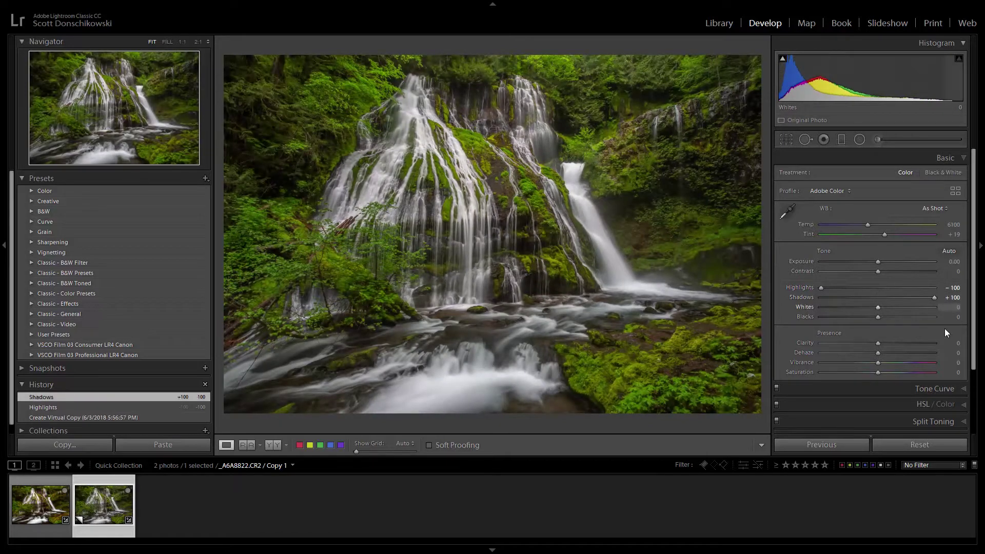
pyautogui.moveTo(906, 353); pyautogui.dragTo(904, 354)
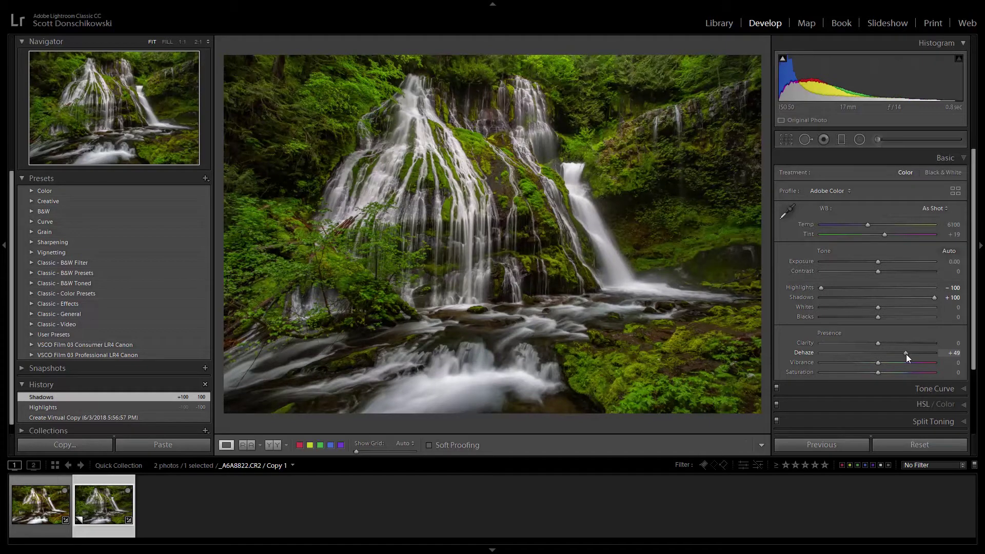
pyautogui.moveTo(907, 354); pyautogui.dragTo(907, 355)
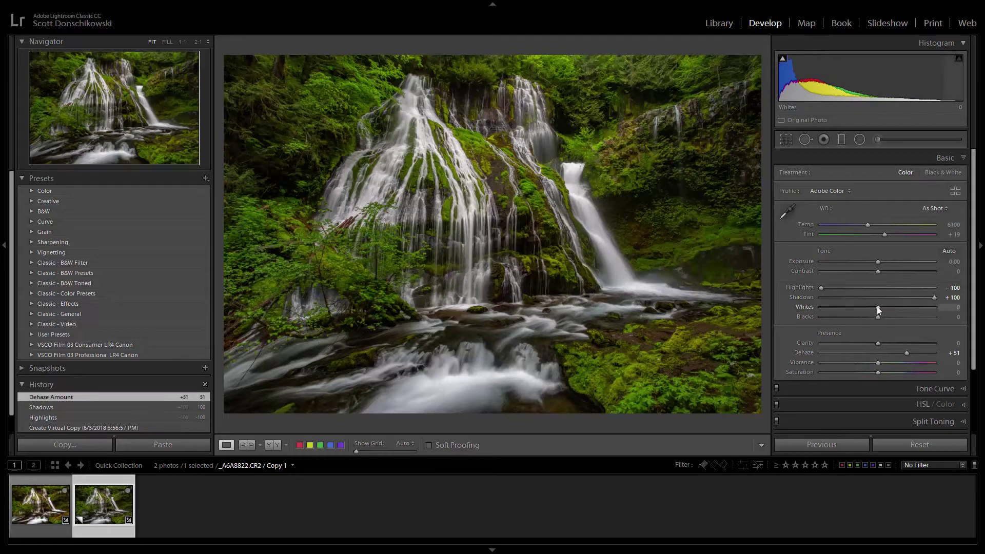
# Set Whites to +48, checking the right-hand waterfall's highlights at 1:1, and reduce Dehaze to +40.
pyautogui.moveTo(887, 308); pyautogui.dragTo(904, 306)
pyautogui.press('alt')
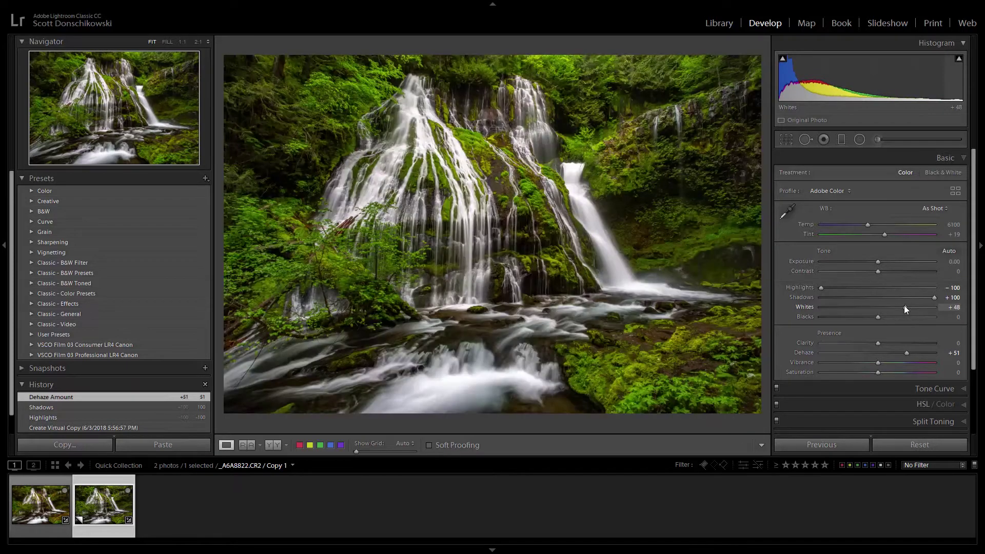
pyautogui.click(579, 175)
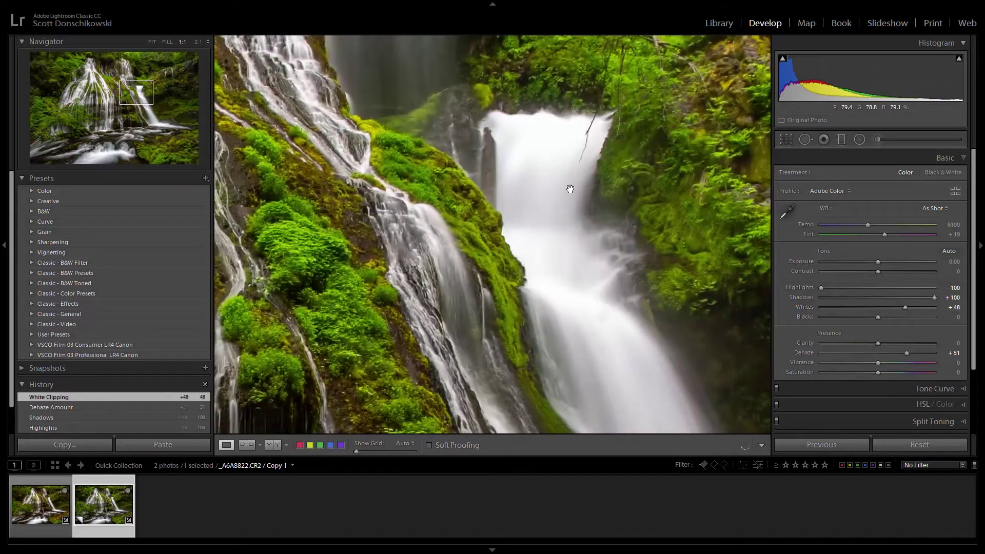
pyautogui.moveTo(624, 332); pyautogui.dragTo(525, 178)
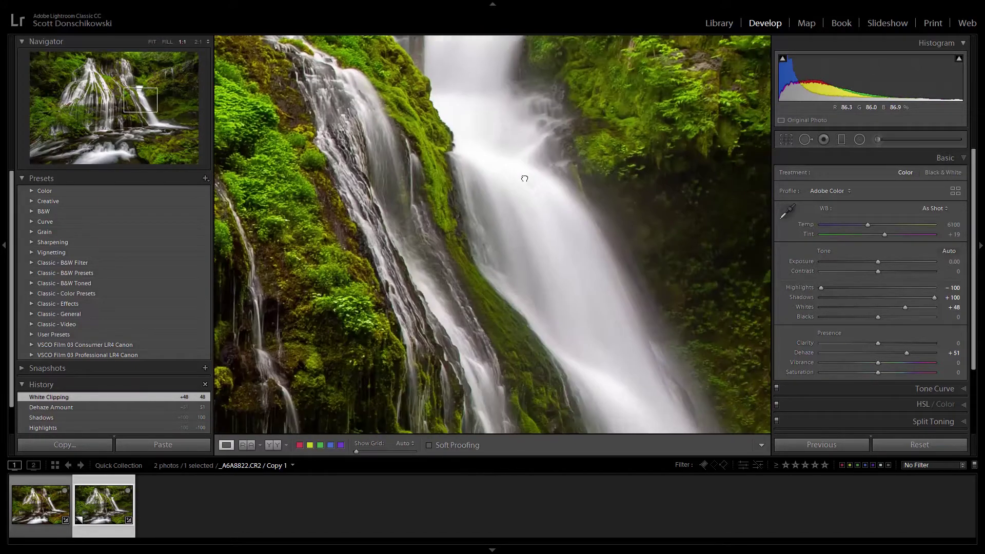
pyautogui.moveTo(556, 281); pyautogui.dragTo(519, 205)
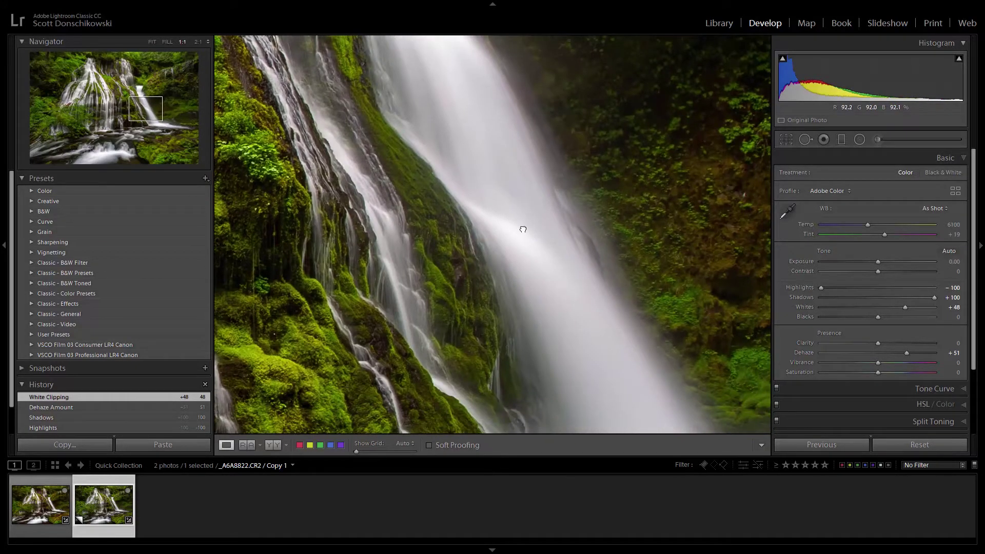
pyautogui.click(522, 230)
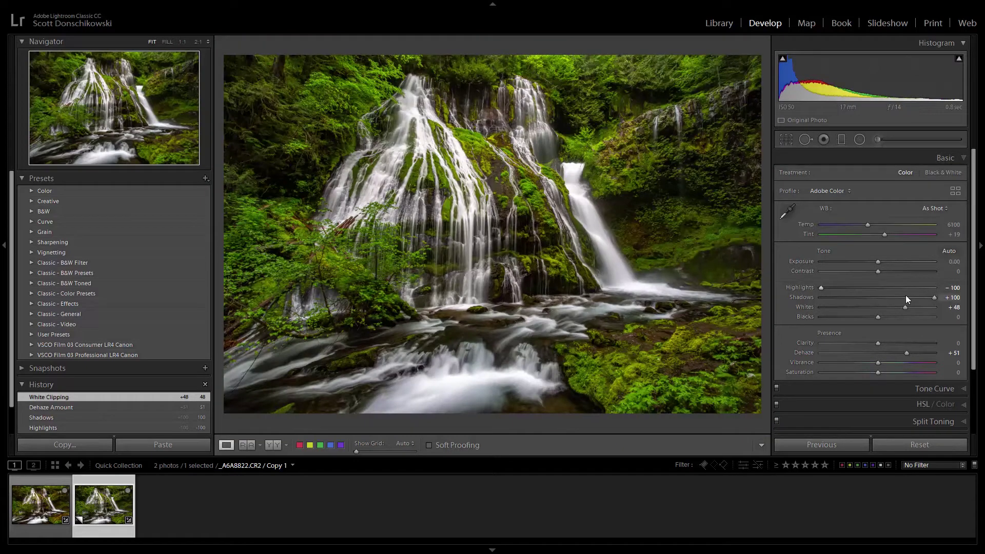
pyautogui.moveTo(908, 352); pyautogui.dragTo(904, 351)
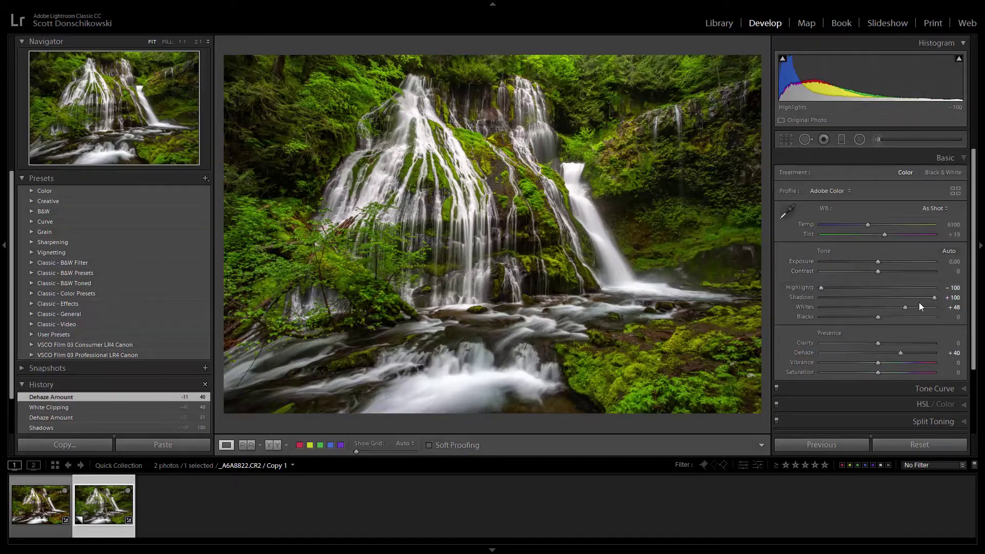
# Turn on chromatic aberration removal and lens profile corrections for the photo.
pyautogui.scroll(-3, 919, 303)
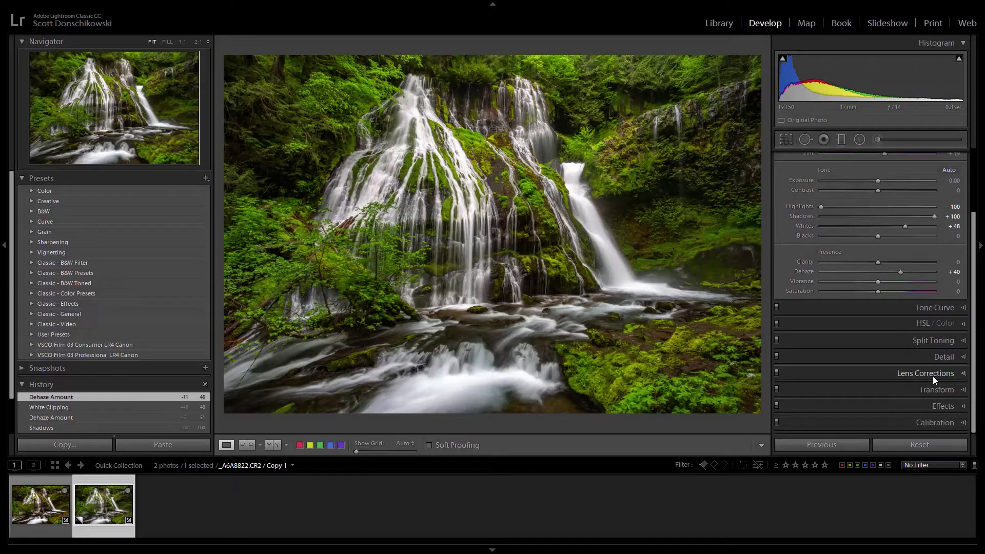
pyautogui.click(933, 376)
pyautogui.click(844, 234)
pyautogui.click(844, 244)
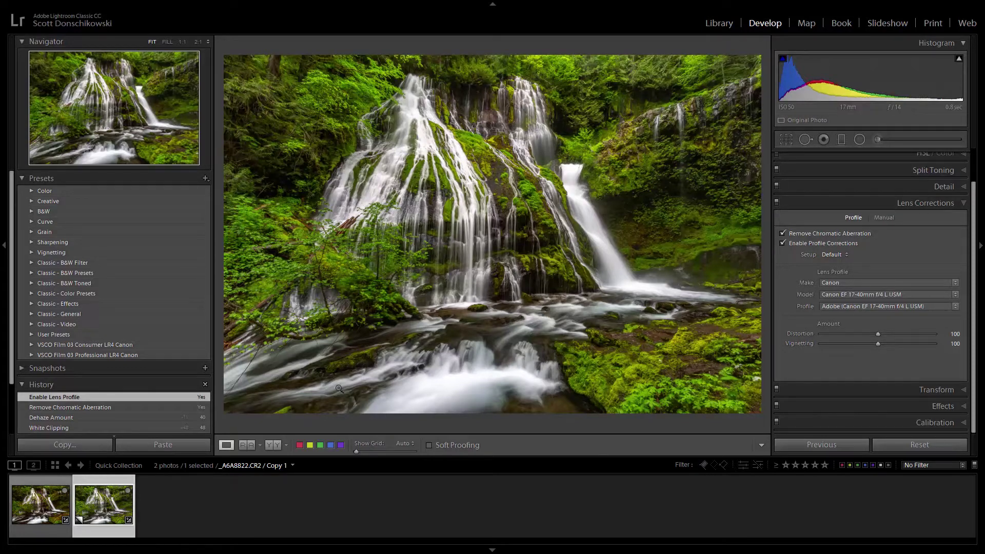
# Compare the photo with and without profile corrections, leave them enabled, and set the lens profile's vignetting amount to 0.
pyautogui.click(791, 244)
pyautogui.click(782, 244)
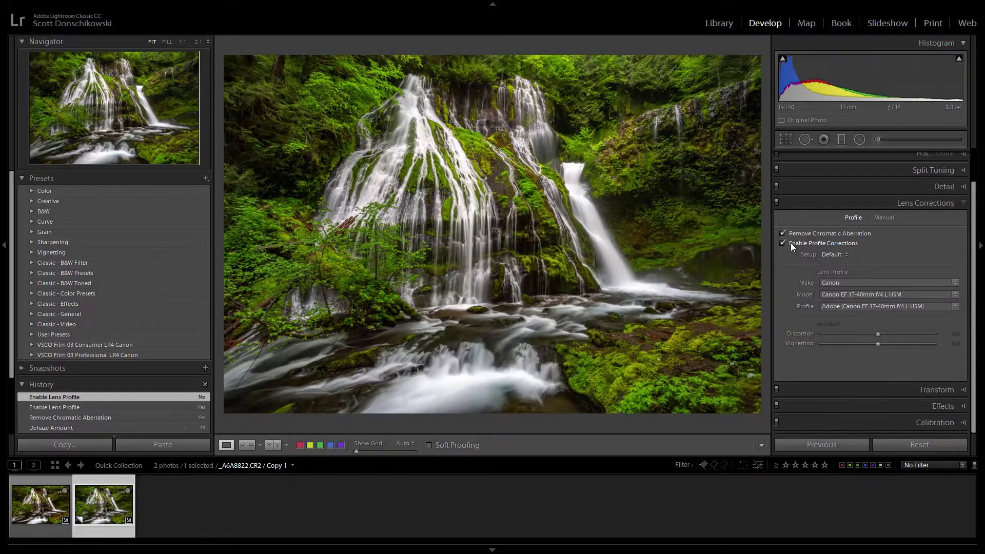
pyautogui.click(782, 244)
pyautogui.click(782, 243)
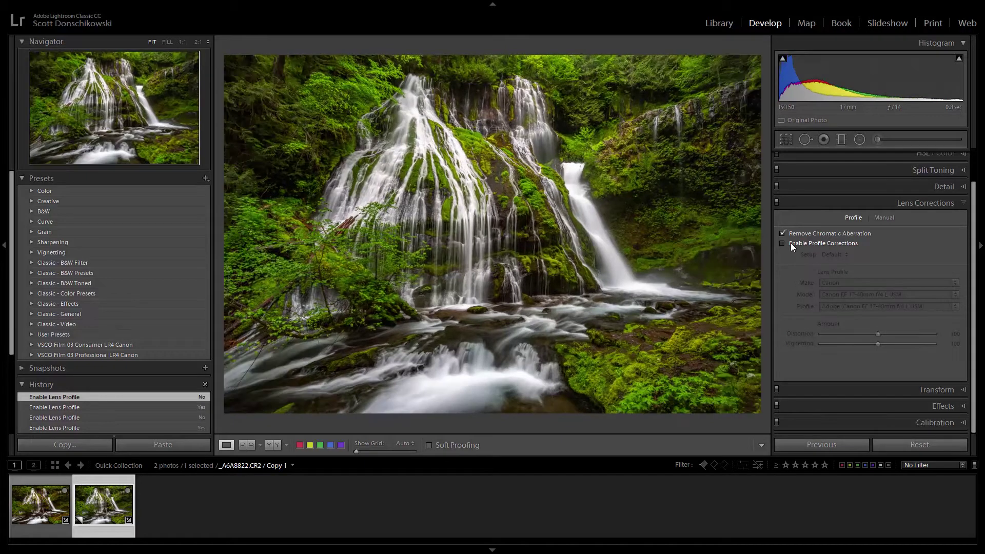
pyautogui.click(791, 244)
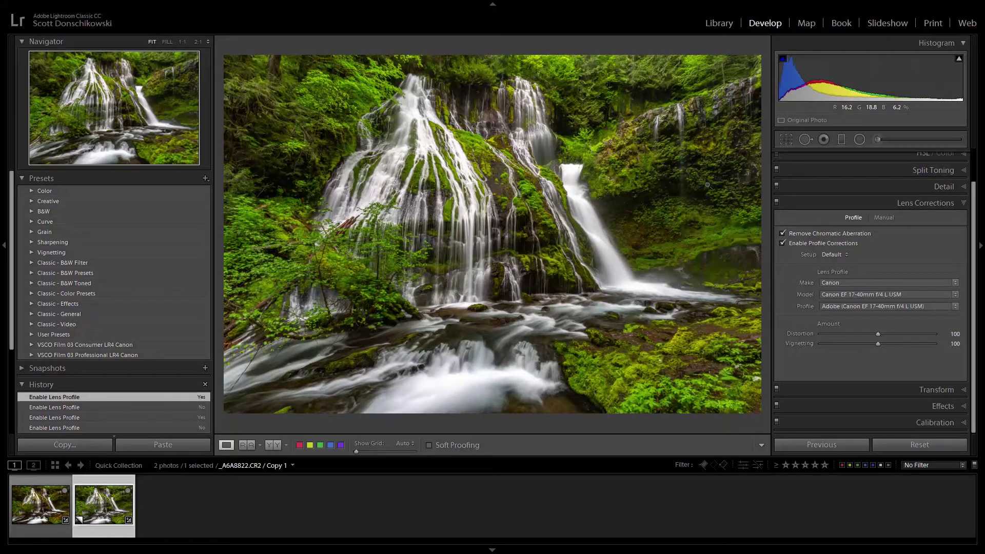
pyautogui.moveTo(876, 344); pyautogui.dragTo(746, 331)
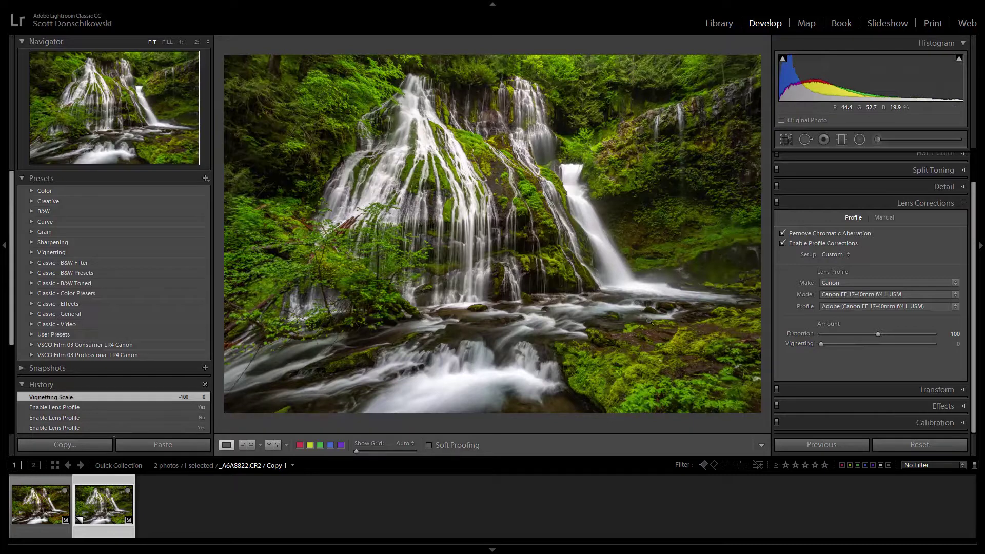
# Shift the photo's color hues, setting Yellow to -67 and Green to +8.
pyautogui.scroll(2, 931, 215)
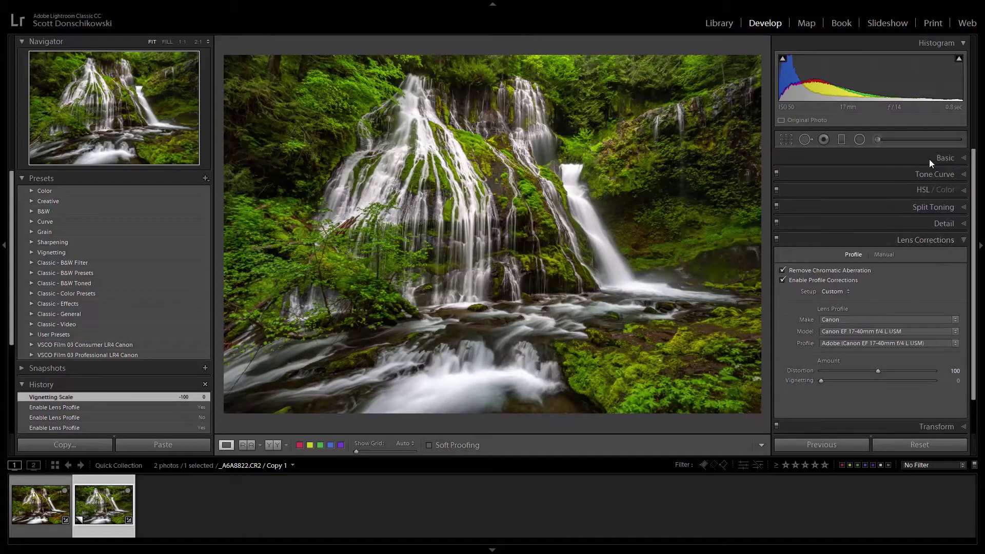
pyautogui.click(930, 159)
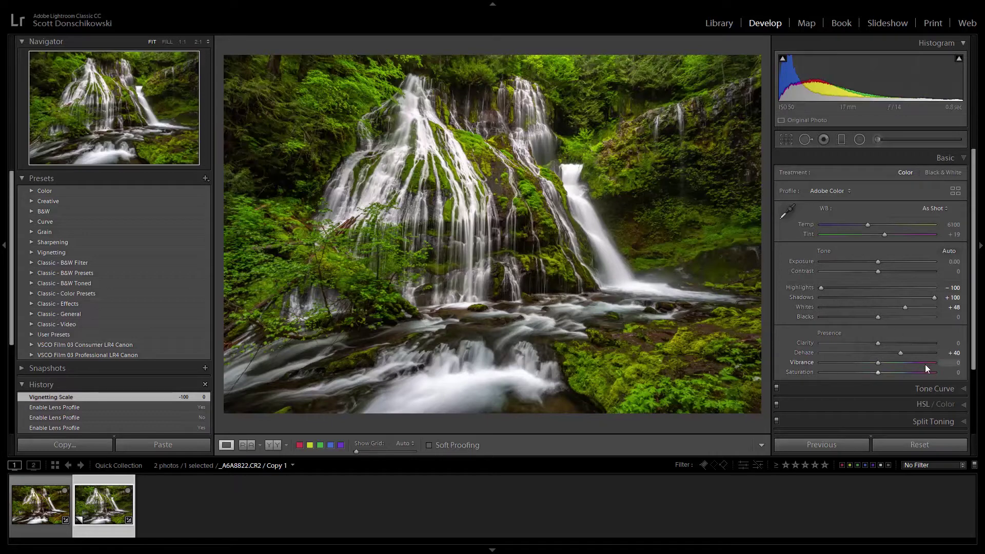
pyautogui.click(921, 402)
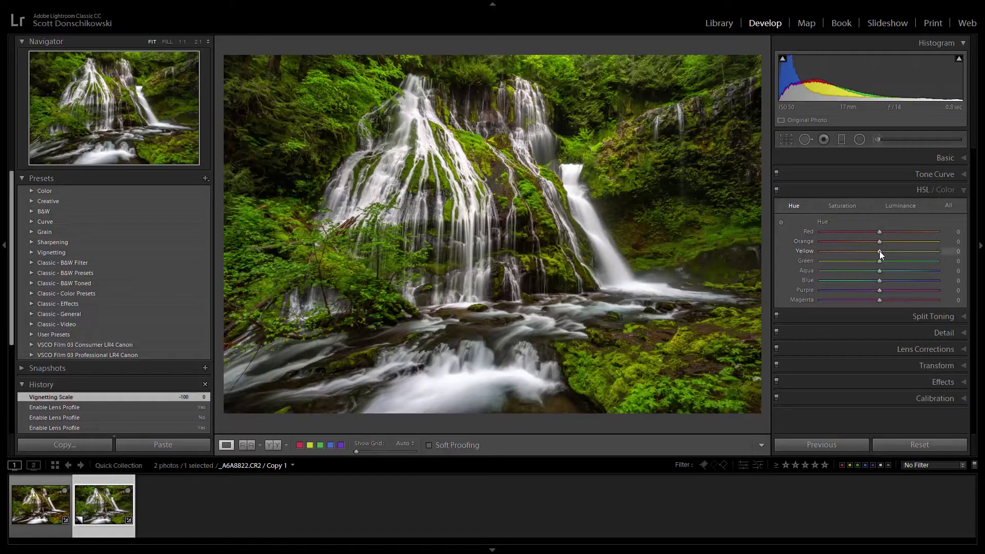
pyautogui.moveTo(878, 251); pyautogui.dragTo(845, 244)
pyautogui.moveTo(841, 242); pyautogui.dragTo(841, 242)
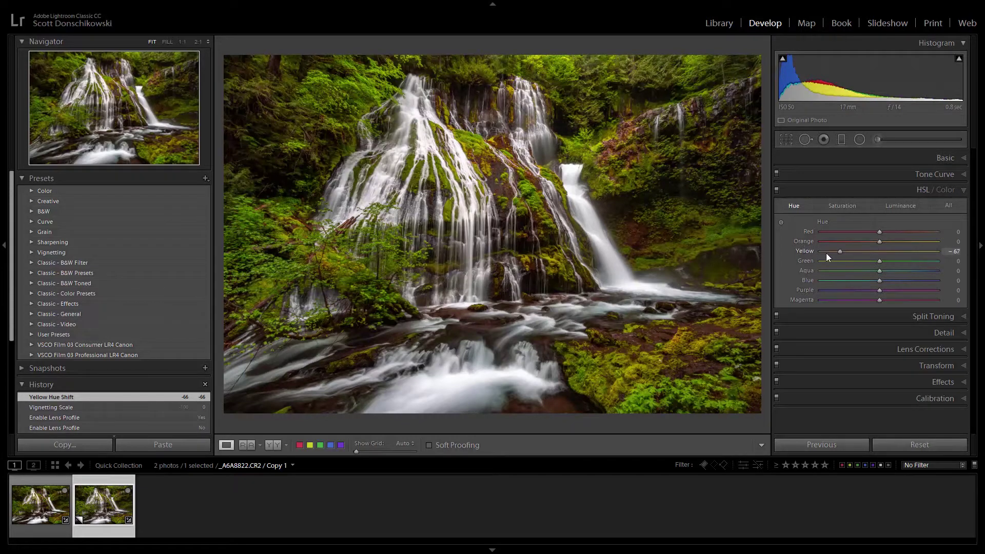
pyautogui.moveTo(828, 255); pyautogui.dragTo(888, 261)
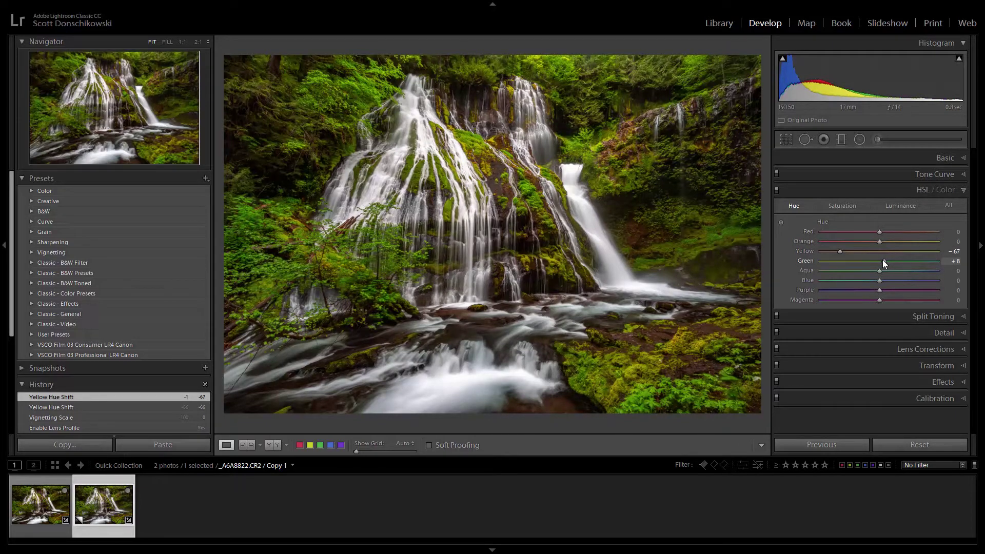
pyautogui.moveTo(883, 260); pyautogui.dragTo(882, 260)
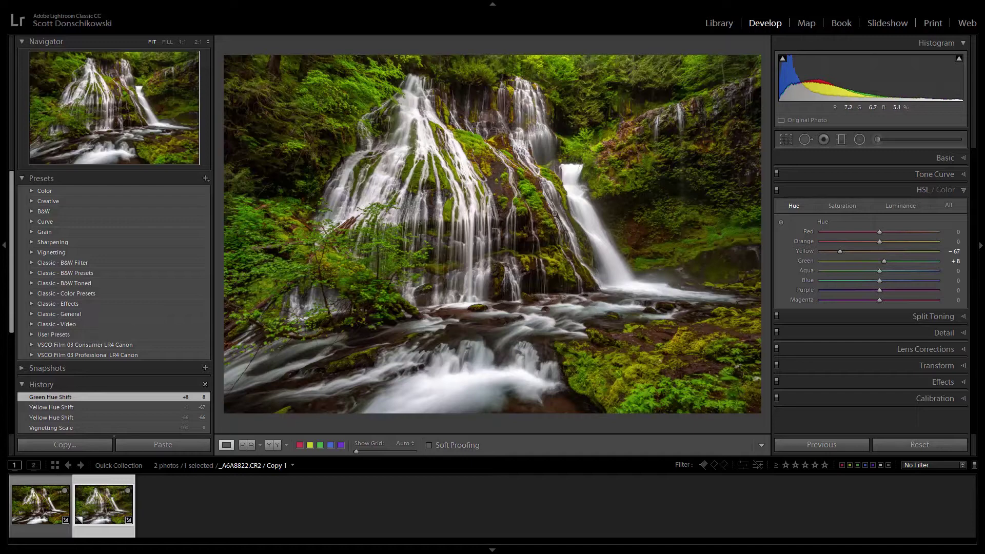
# Open the adjusted virtual copy for editing in Adobe Photoshop CC 2018.
pyautogui.rightClick(473, 213)
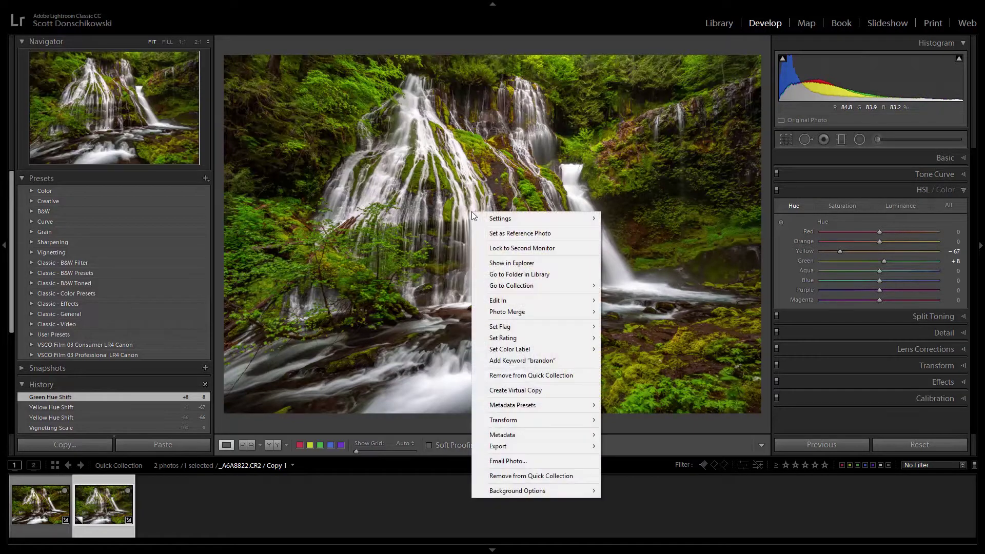
pyautogui.moveTo(522, 303)
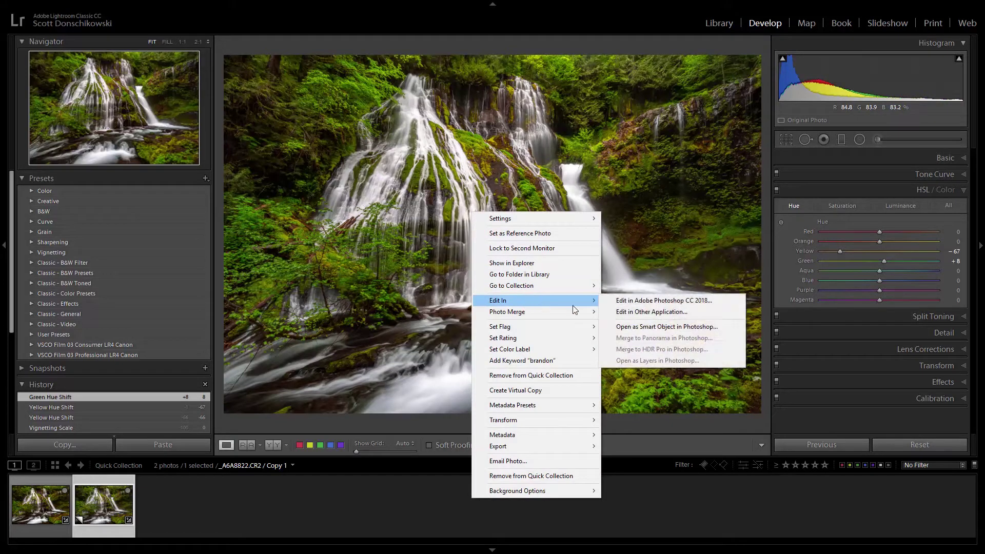
pyautogui.click(640, 300)
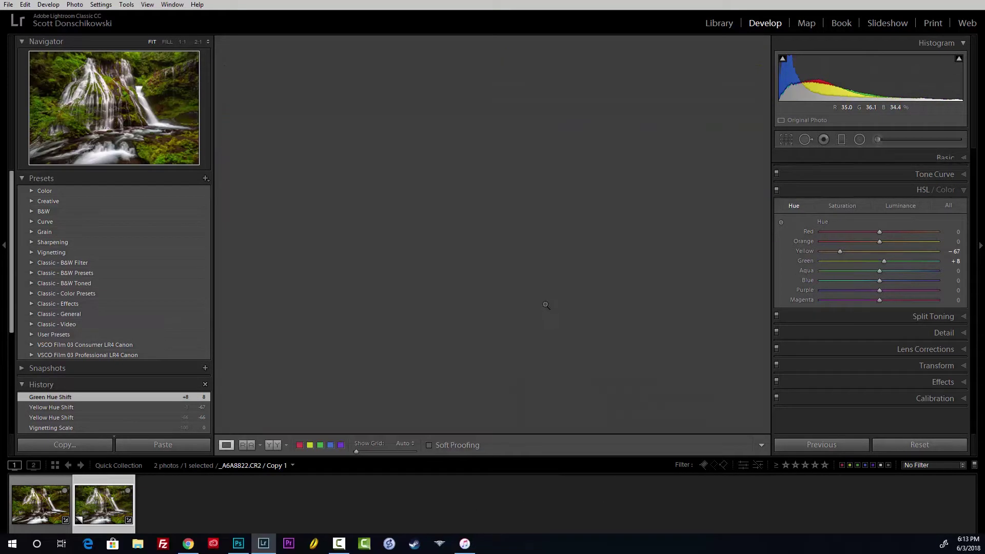
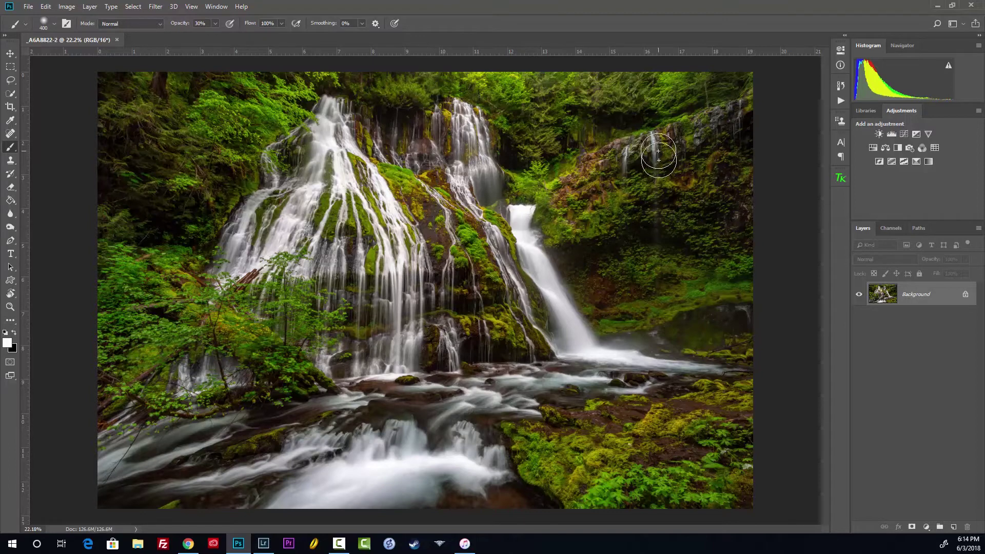
# Start the Smart Sharpen filter on the background photo and set its radius to 1.4 px.
pyautogui.scroll(-1, 659, 162)
pyautogui.scroll(1, 659, 162)
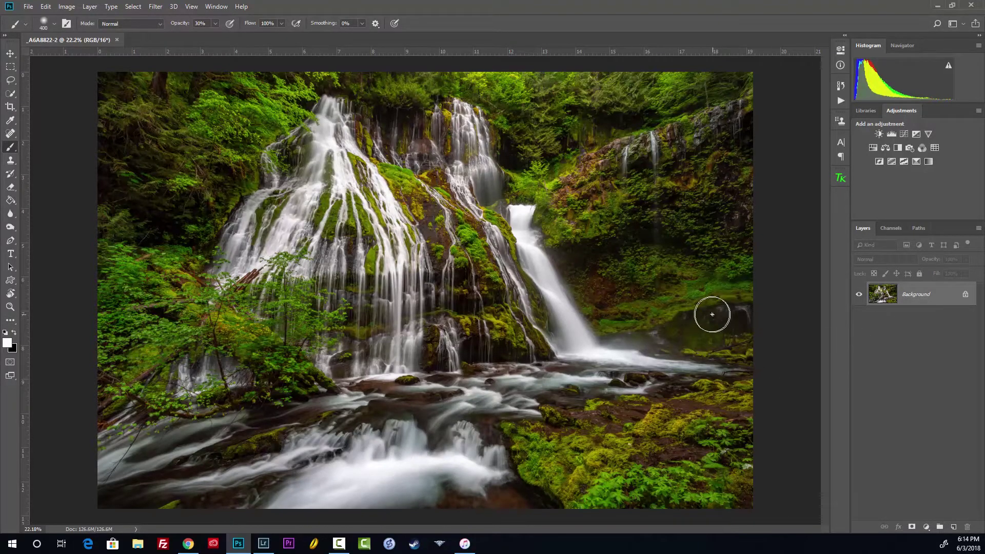
pyautogui.scroll(3, 523, 220)
pyautogui.scroll(3, 502, 247)
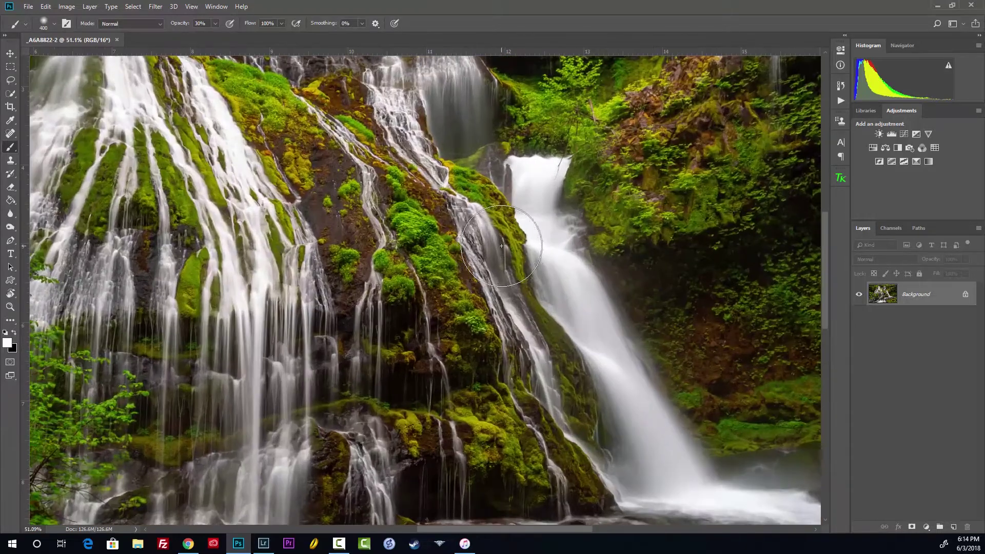
pyautogui.scroll(1, 501, 246)
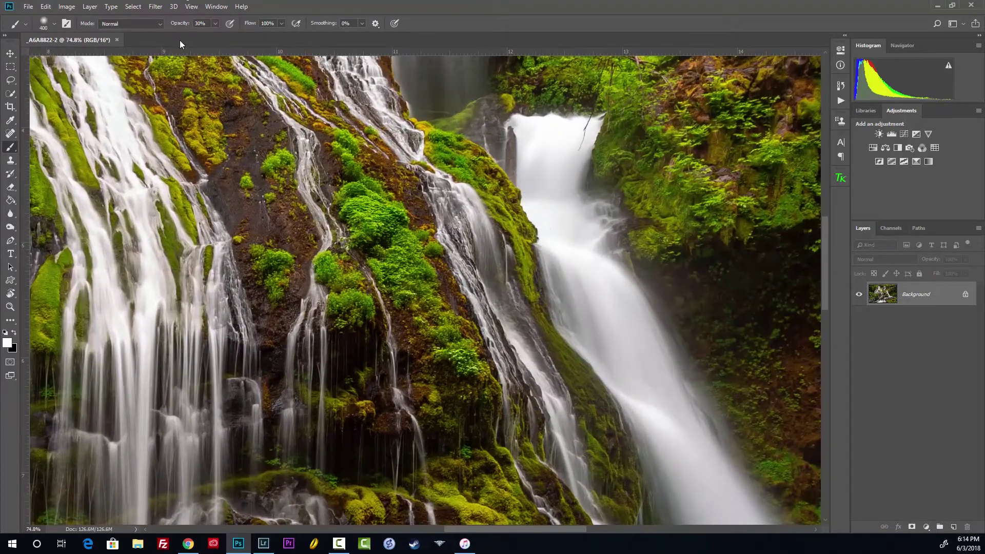
pyautogui.click(154, 7)
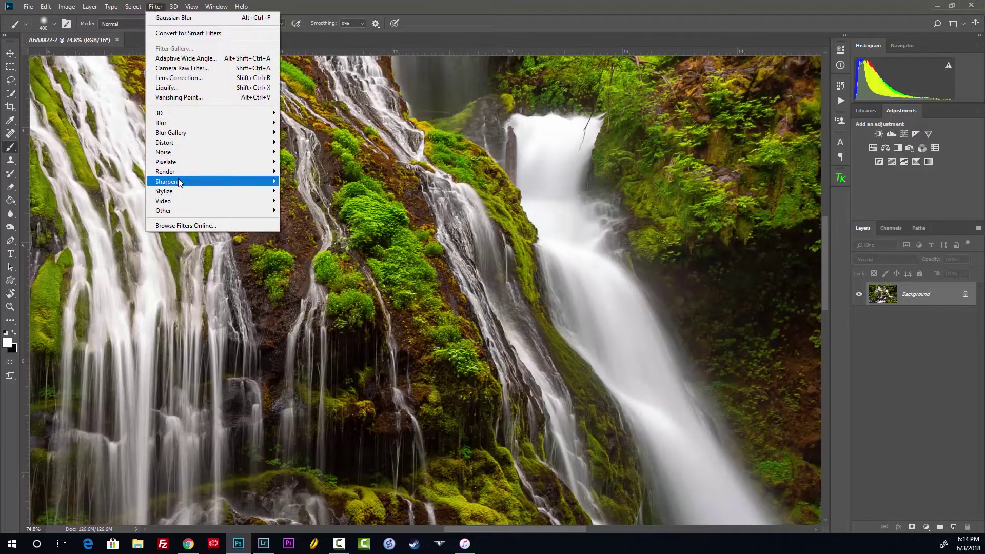
pyautogui.moveTo(181, 182)
pyautogui.click(301, 220)
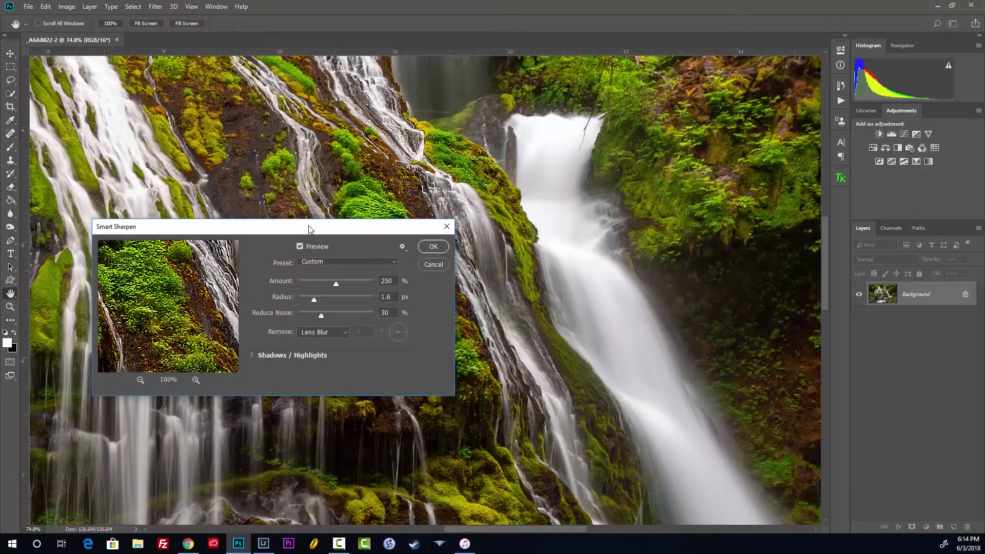
pyautogui.moveTo(307, 228); pyautogui.dragTo(607, 316)
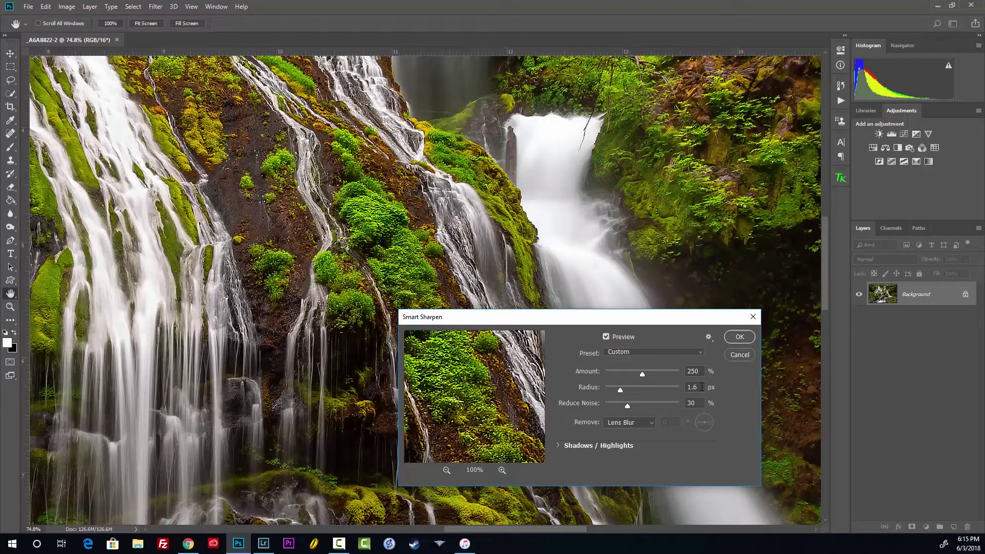
pyautogui.write('1.4')
# Compare the photo with and without the sharpening preview, and apply Smart Sharpen with amount 250%, radius 1.4 px and noise reduction 30%.
pyautogui.click(504, 403)
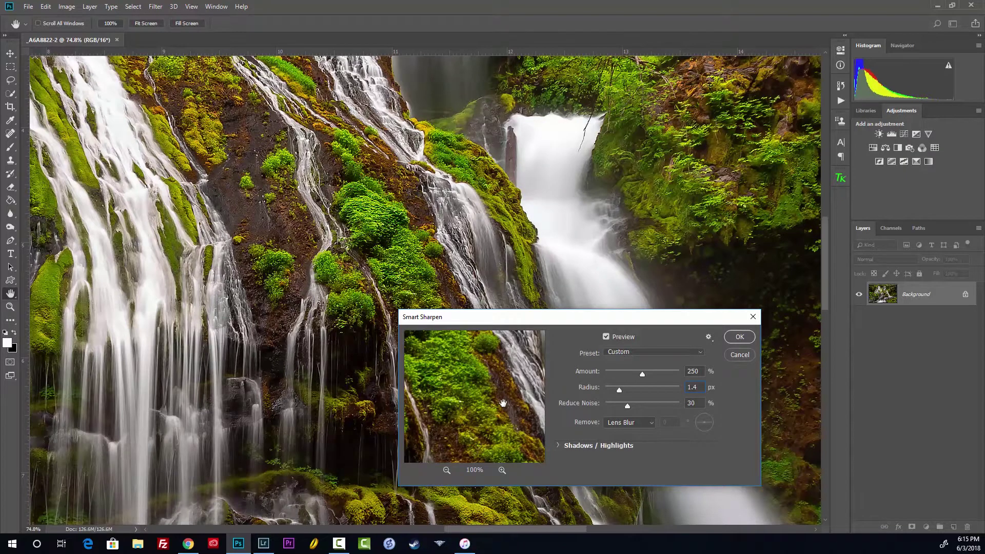
pyautogui.click(503, 403)
pyautogui.click(503, 402)
pyautogui.click(606, 336)
pyautogui.click(605, 336)
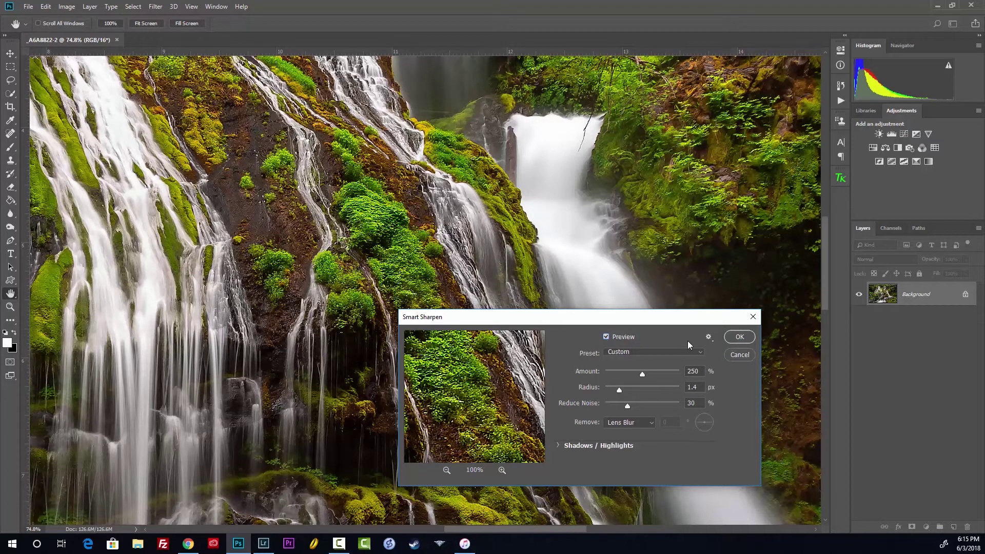
pyautogui.click(739, 338)
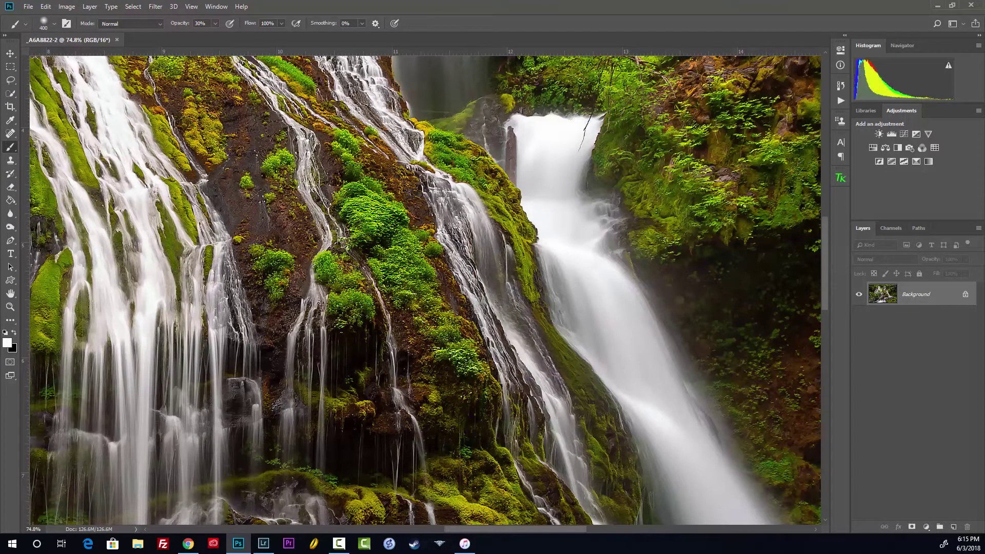
pyautogui.scroll(-3, 548, 295)
pyautogui.scroll(-5, 549, 295)
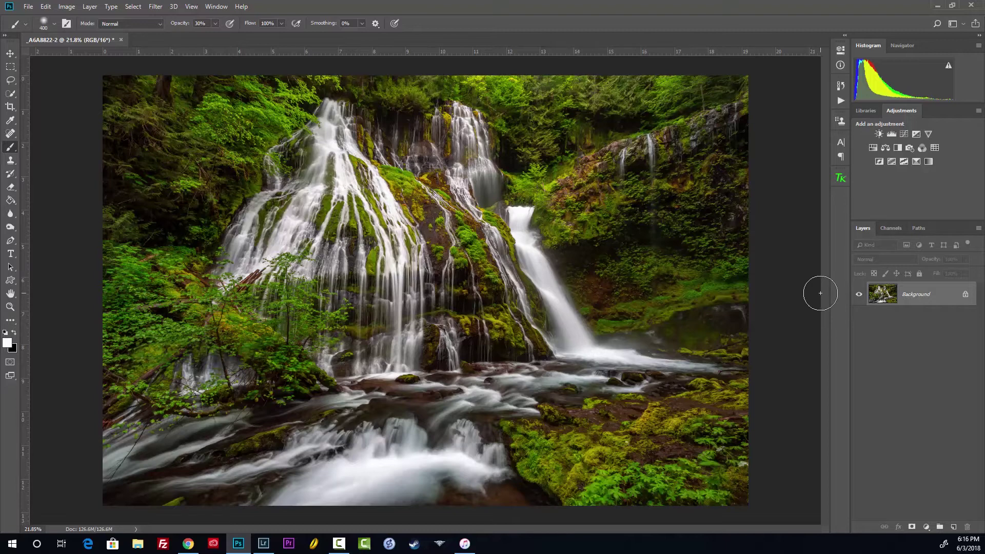
pyautogui.click(894, 133)
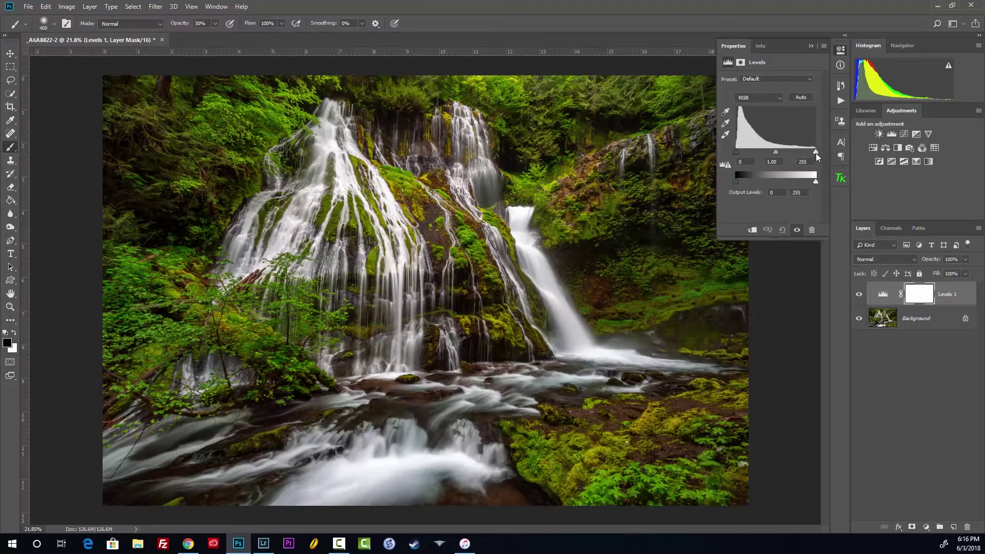
pyautogui.moveTo(816, 152)
pyautogui.mouseDown()
pyautogui.moveTo(735, 152)
pyautogui.moveTo(765, 153)
pyautogui.mouseUp()
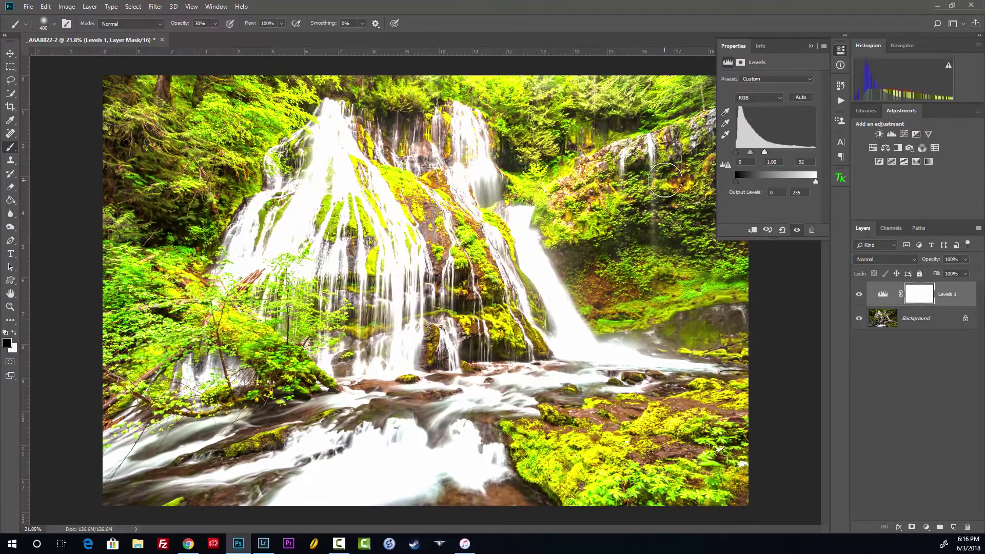
pyautogui.moveTo(751, 152); pyautogui.dragTo(752, 154)
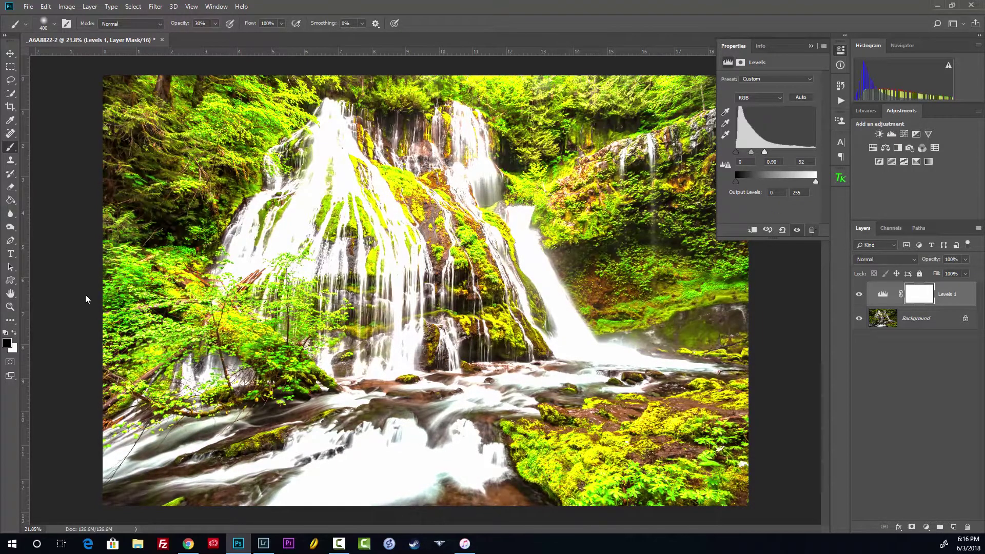
pyautogui.press('Delete')
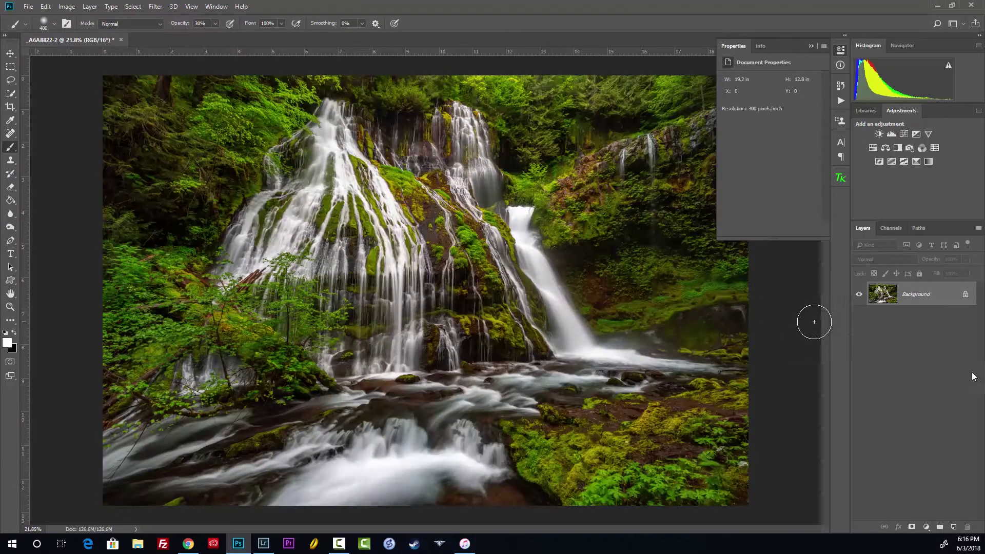
# Add a Levels adjustment layer above the background and lower its white input level to 98.
pyautogui.click(892, 133)
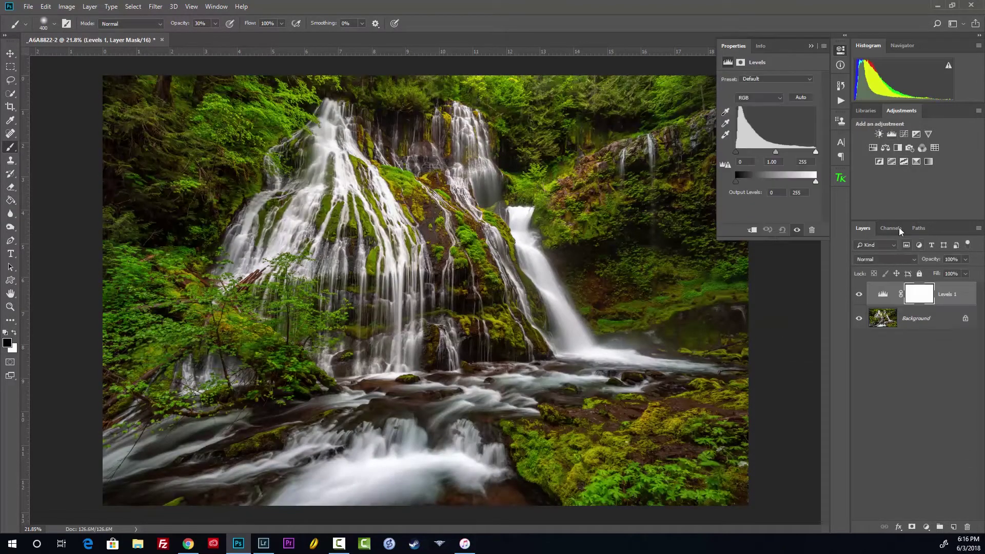
pyautogui.moveTo(811, 152); pyautogui.dragTo(766, 143)
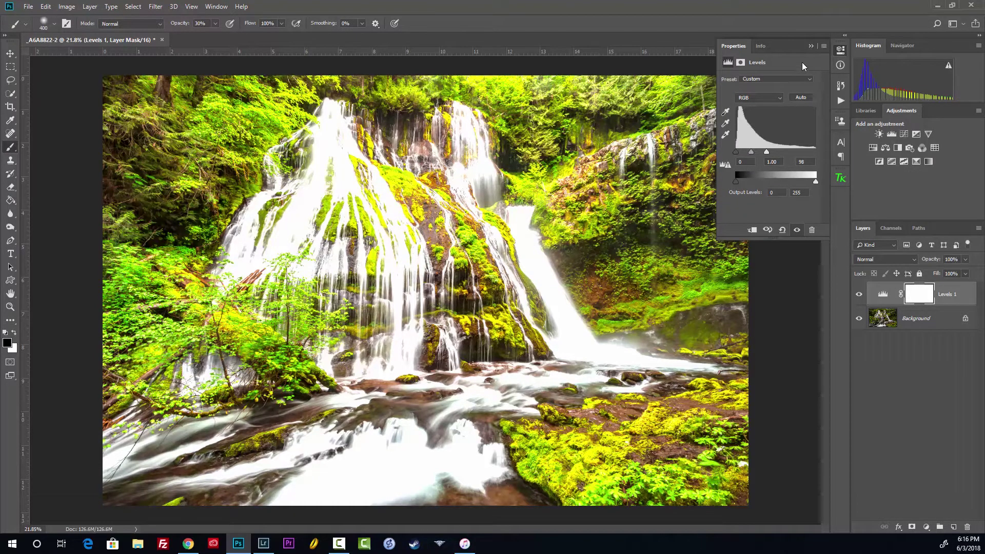
pyautogui.click(811, 46)
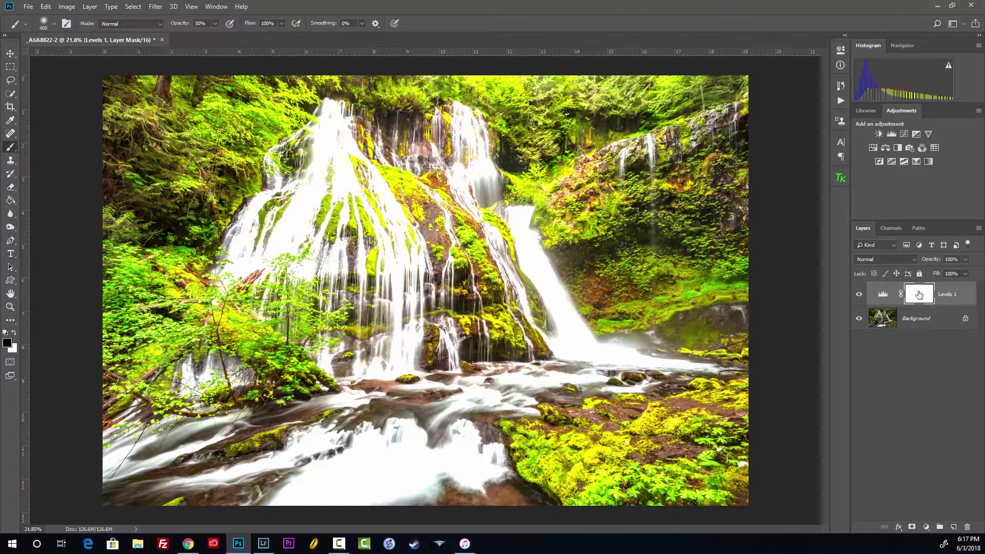
# Invert the Levels layer mask to black and make white the foreground color.
pyautogui.hotkey('ctrl', 'i')
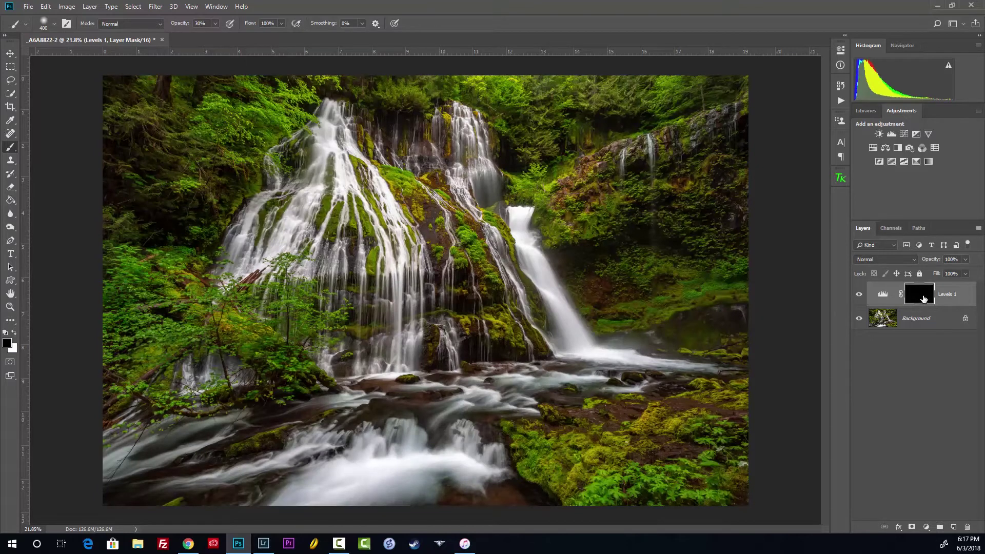
pyautogui.click(13, 333)
# Paint white at 30% opacity on the Levels mask over the dark cliff beside the waterfall, and inspect the mask on its own.
pyautogui.moveTo(647, 153)
pyautogui.mouseDown()
pyautogui.moveTo(656, 306)
pyautogui.moveTo(656, 165)
pyautogui.moveTo(650, 252)
pyautogui.moveTo(671, 220)
pyautogui.moveTo(654, 147)
pyautogui.moveTo(653, 298)
pyautogui.moveTo(614, 140)
pyautogui.moveTo(617, 310)
pyautogui.moveTo(616, 164)
pyautogui.moveTo(702, 252)
pyautogui.mouseUp()
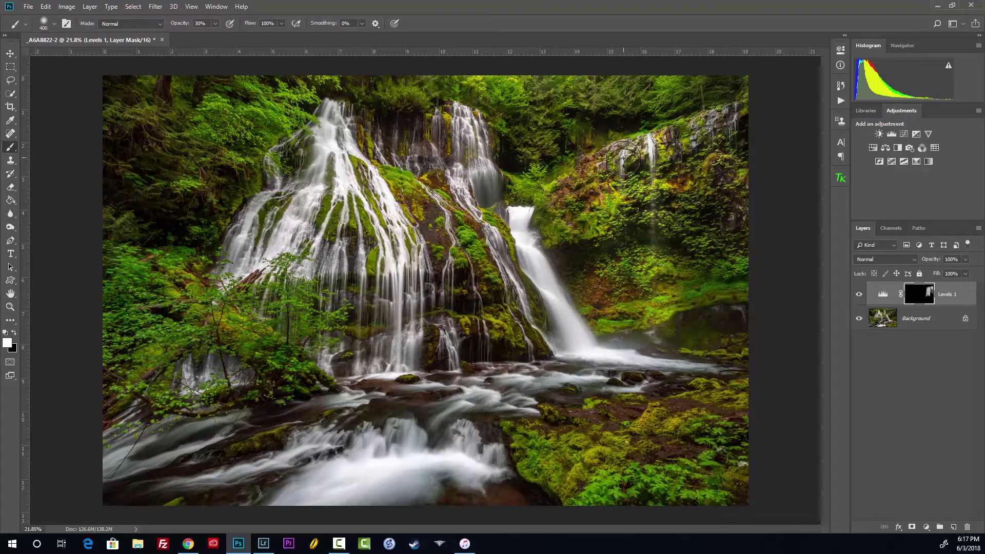
pyautogui.keyDown('alt'); pyautogui.click(911, 294); pyautogui.keyUp('alt')
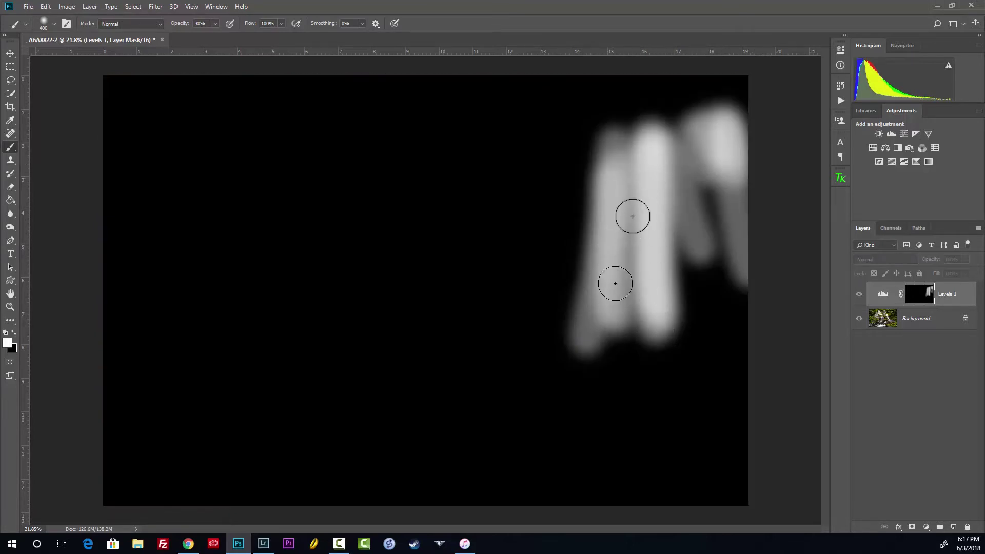
pyautogui.moveTo(638, 172); pyautogui.dragTo(629, 137)
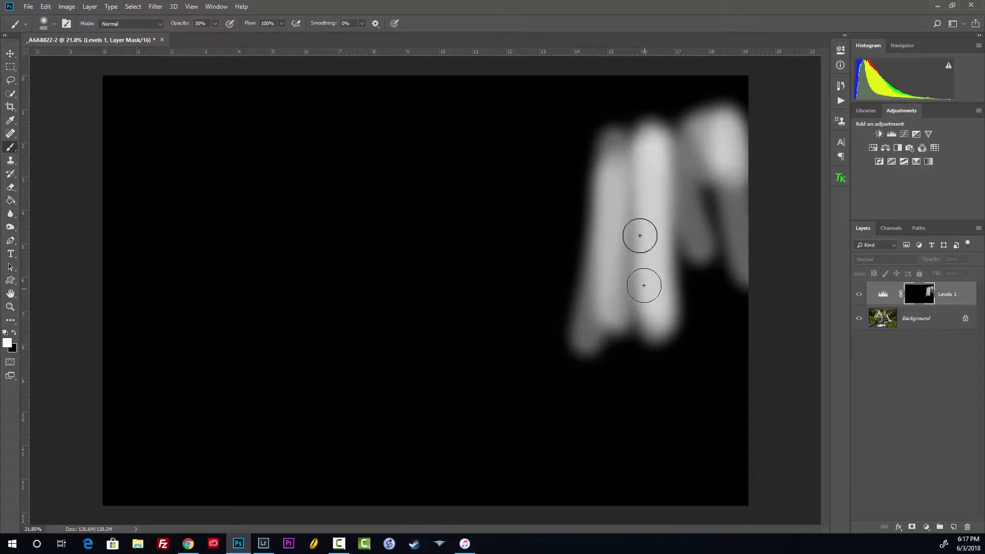
pyautogui.keyDown('alt'); pyautogui.click(919, 291); pyautogui.keyUp('alt')
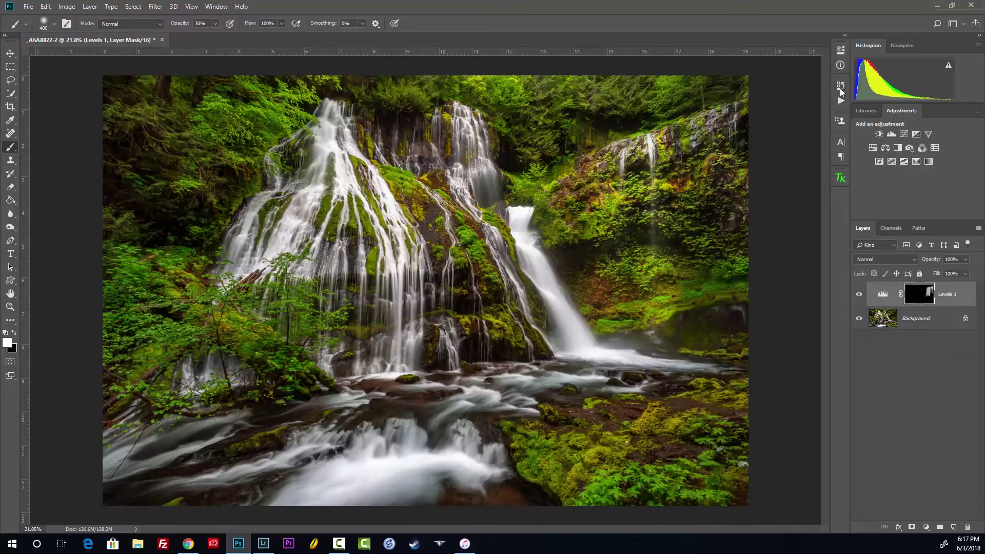
# Revert the document history to the mask's Invert state, undoing the brush strokes, and check the mask on its own.
pyautogui.click(841, 86)
pyautogui.scroll(1, 774, 164)
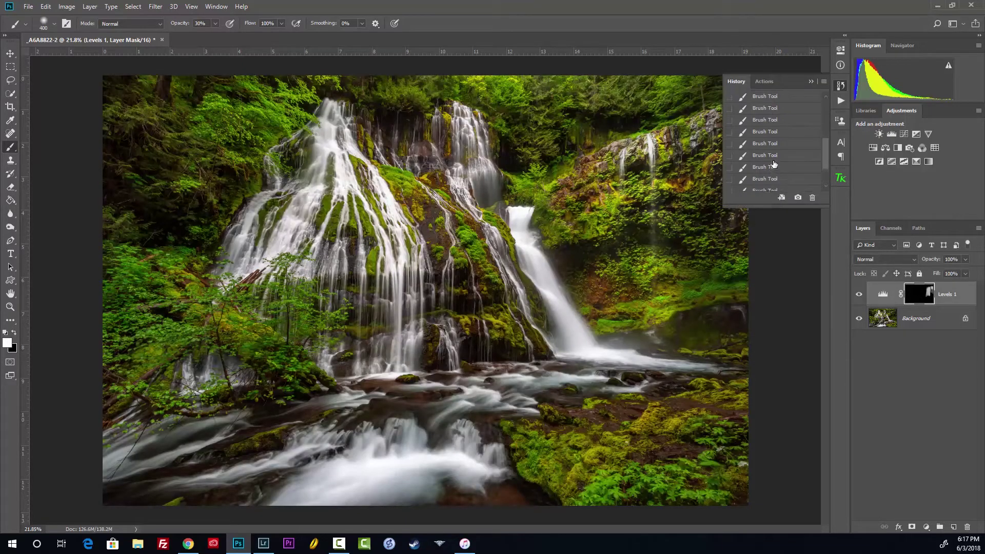
pyautogui.scroll(2, 774, 164)
pyautogui.scroll(2, 780, 169)
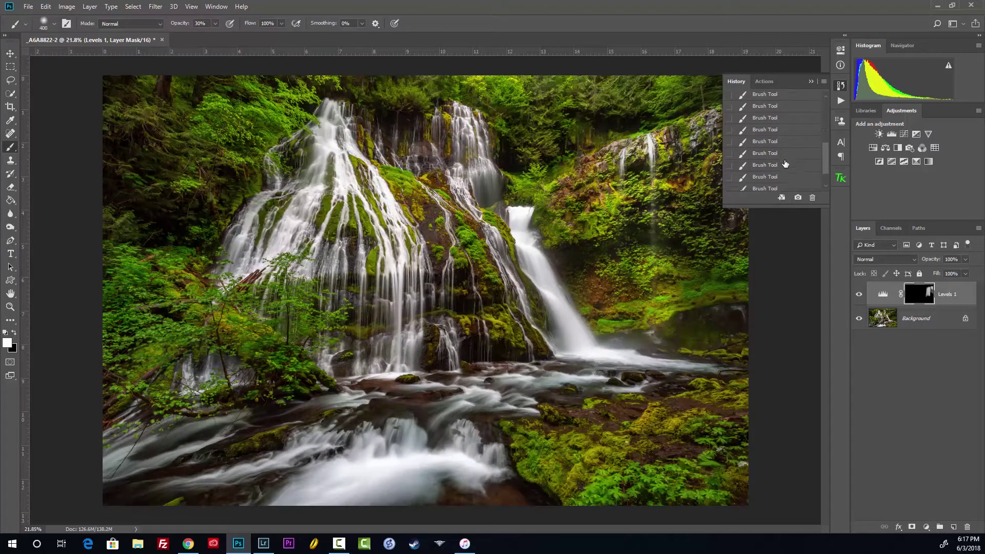
pyautogui.click(773, 129)
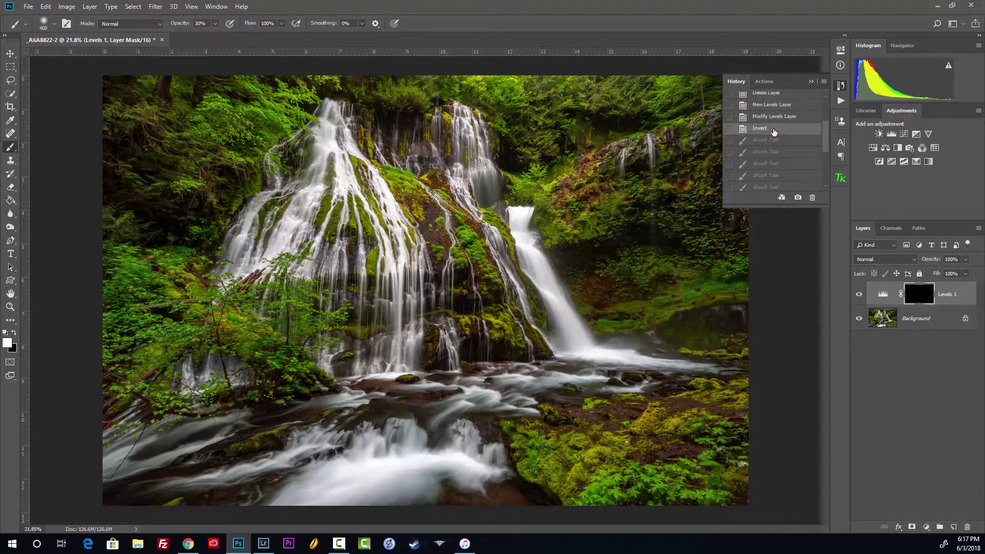
pyautogui.click(811, 82)
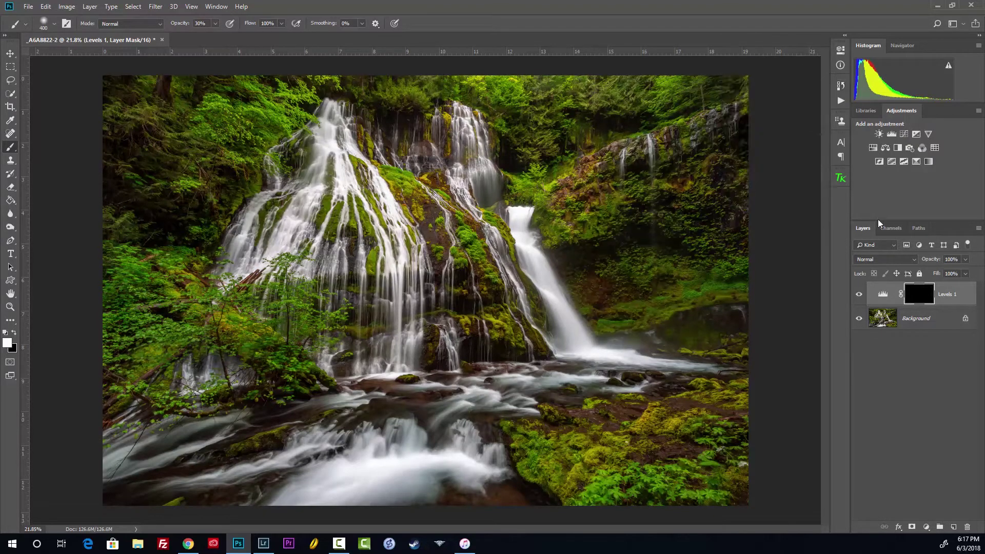
pyautogui.keyDown('alt'); pyautogui.click(922, 296); pyautogui.keyUp('alt')
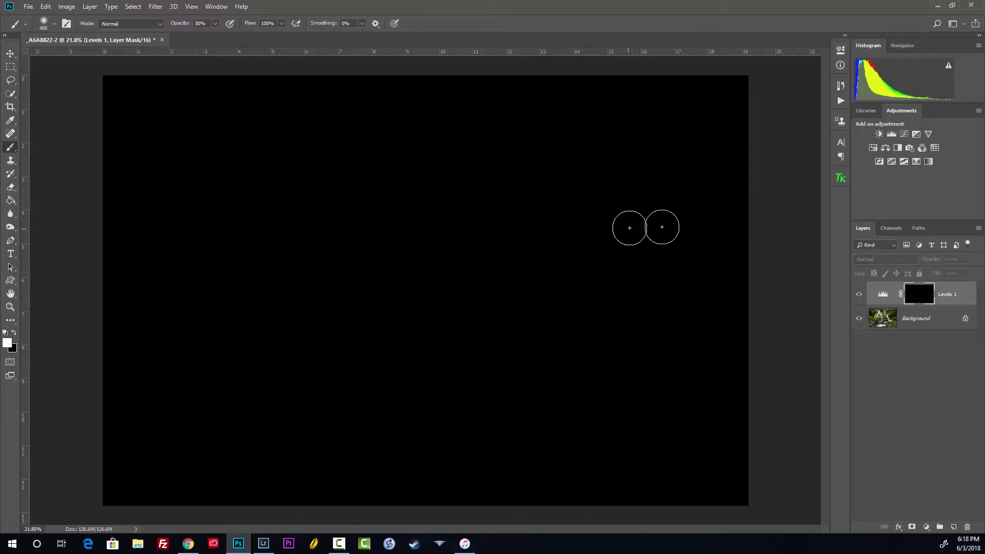
pyautogui.keyDown('alt'); pyautogui.click(920, 294); pyautogui.keyUp('alt')
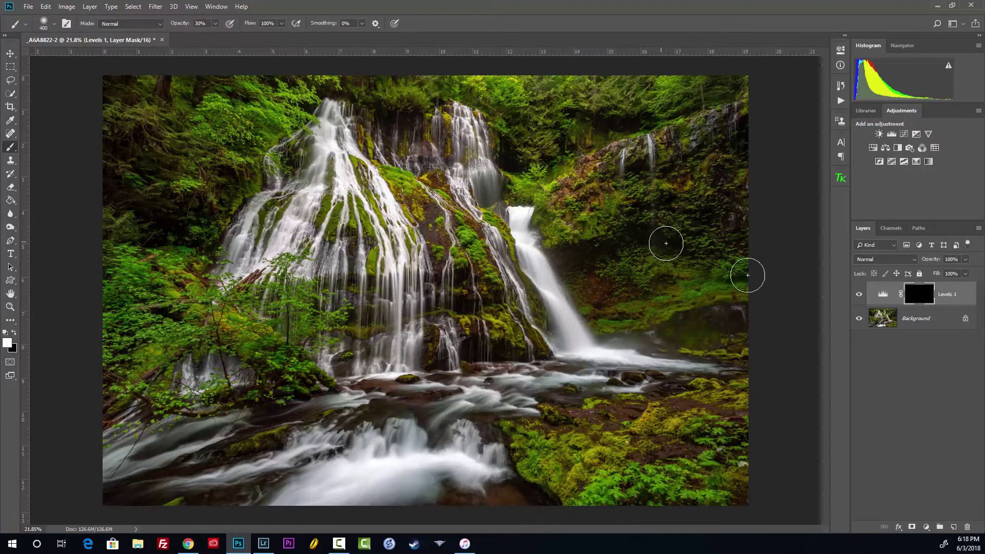
# Load the background's RGB channel as a luminosity selection and make the Levels layer mask active for painting on the dark cliff.
pyautogui.click(887, 319)
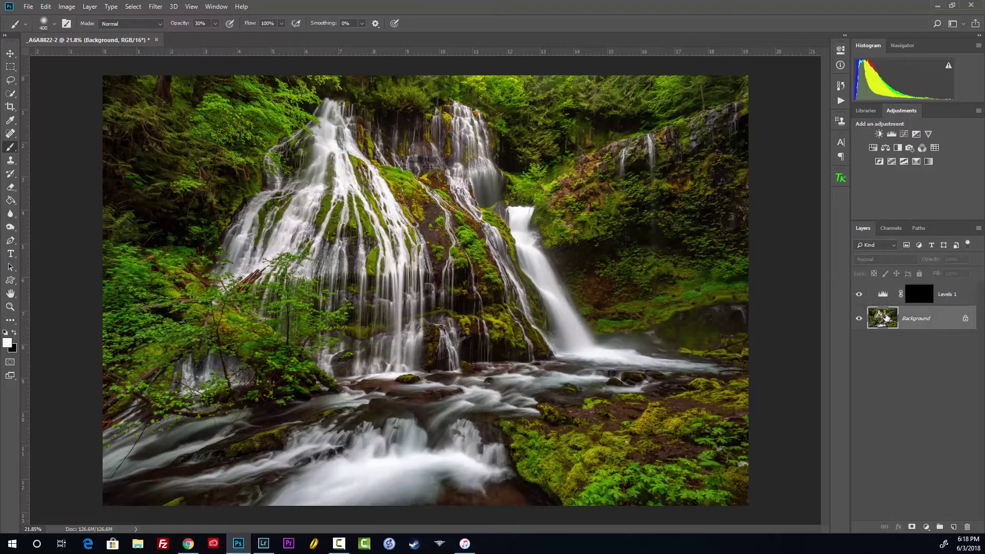
pyautogui.click(889, 227)
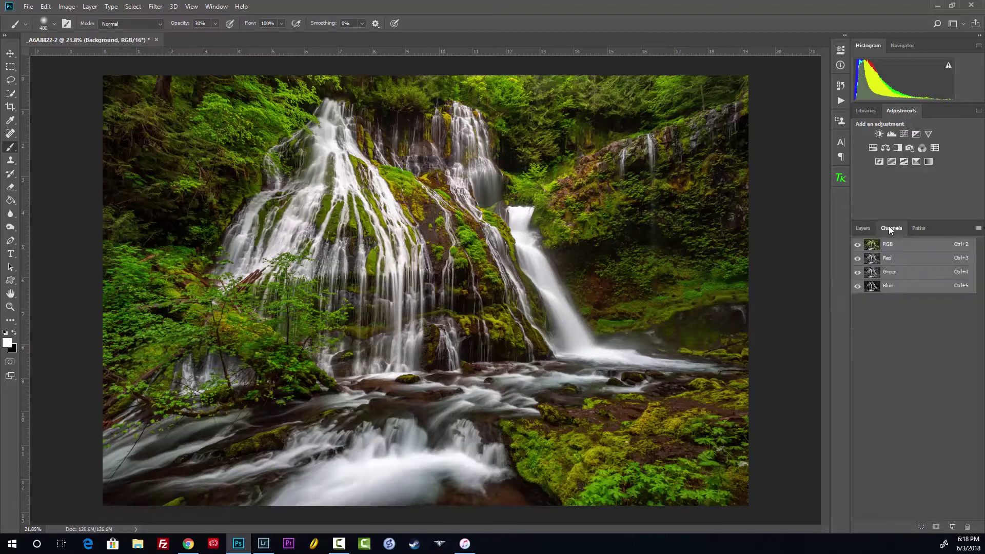
pyautogui.keyDown('ctrl'); pyautogui.click(871, 247); pyautogui.keyUp('ctrl')
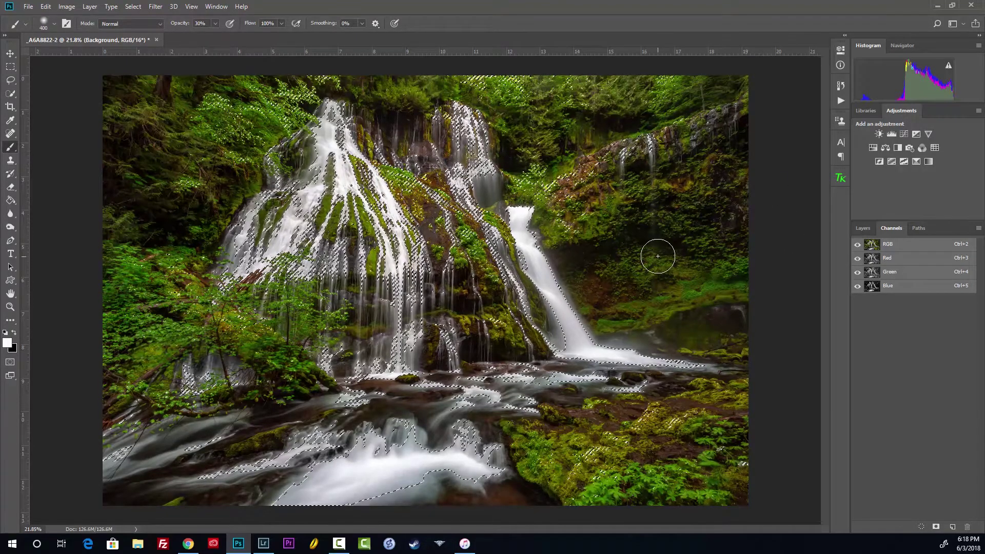
pyautogui.click(862, 228)
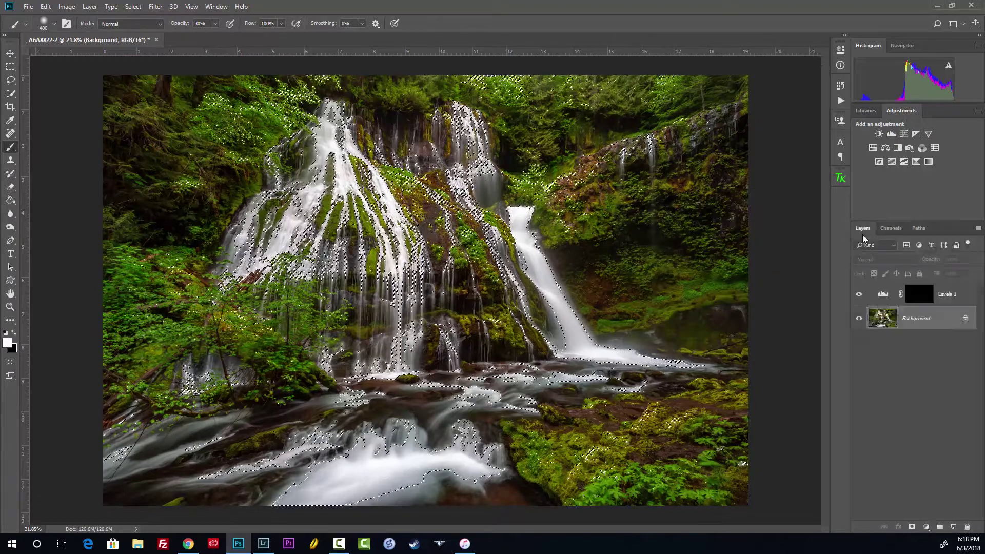
pyautogui.click(918, 295)
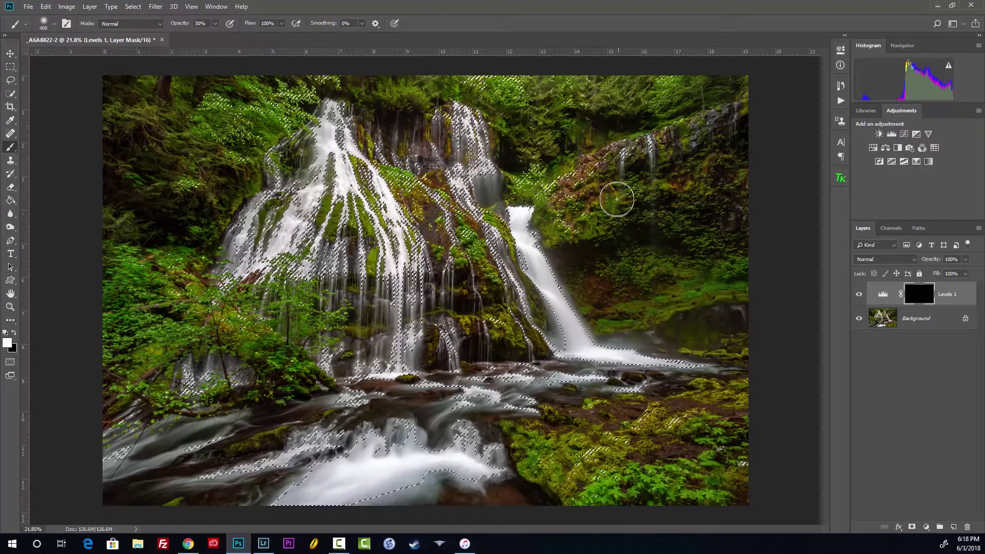
pyautogui.scroll(5, 604, 265)
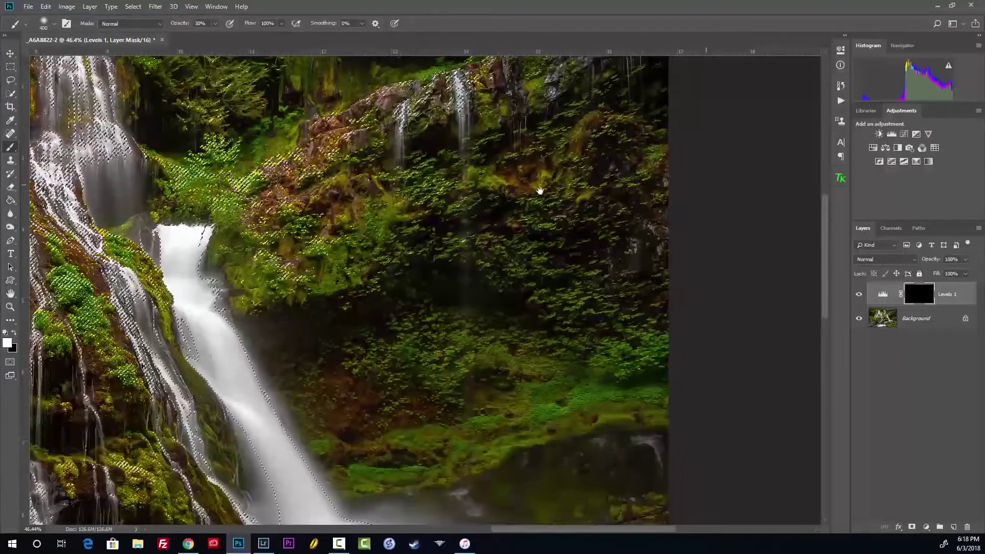
pyautogui.moveTo(540, 191); pyautogui.dragTo(380, 222)
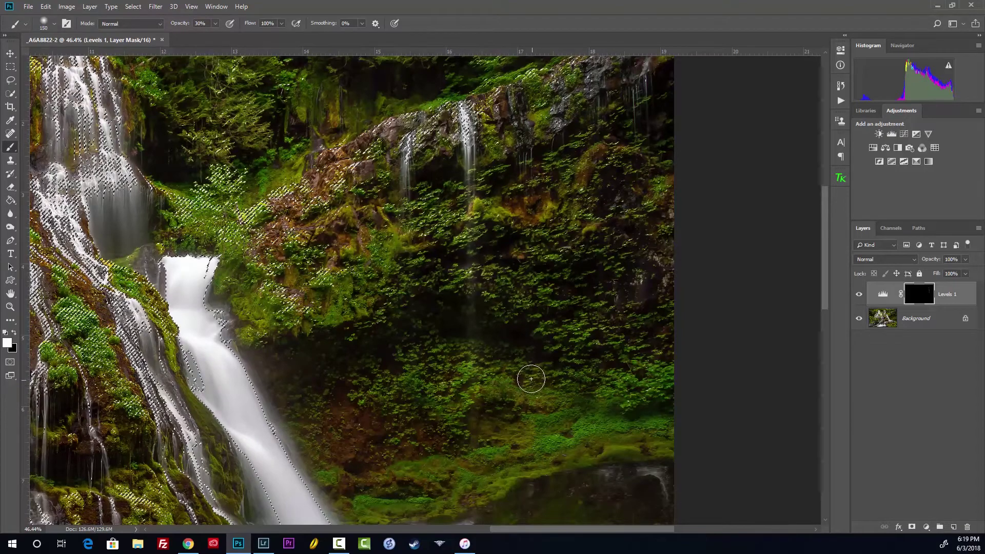
# Paint white at 30% opacity through the luminosity selection on the Levels mask, over the thin cliff falls and the dark boulder below.
pyautogui.moveTo(527, 380); pyautogui.dragTo(520, 306)
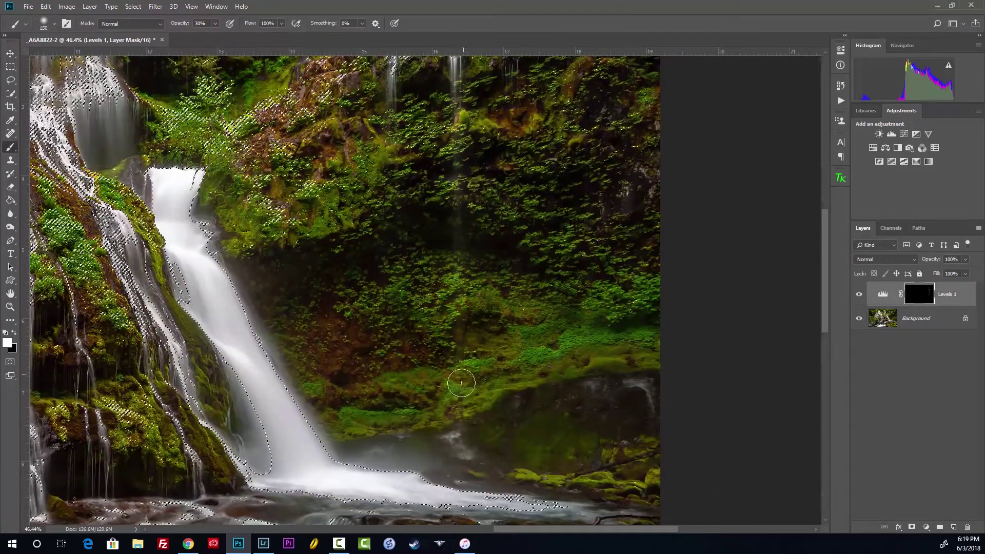
pyautogui.moveTo(590, 407)
pyautogui.mouseDown()
pyautogui.moveTo(662, 392)
pyautogui.moveTo(666, 399)
pyautogui.moveTo(624, 399)
pyautogui.moveTo(630, 437)
pyautogui.mouseUp()
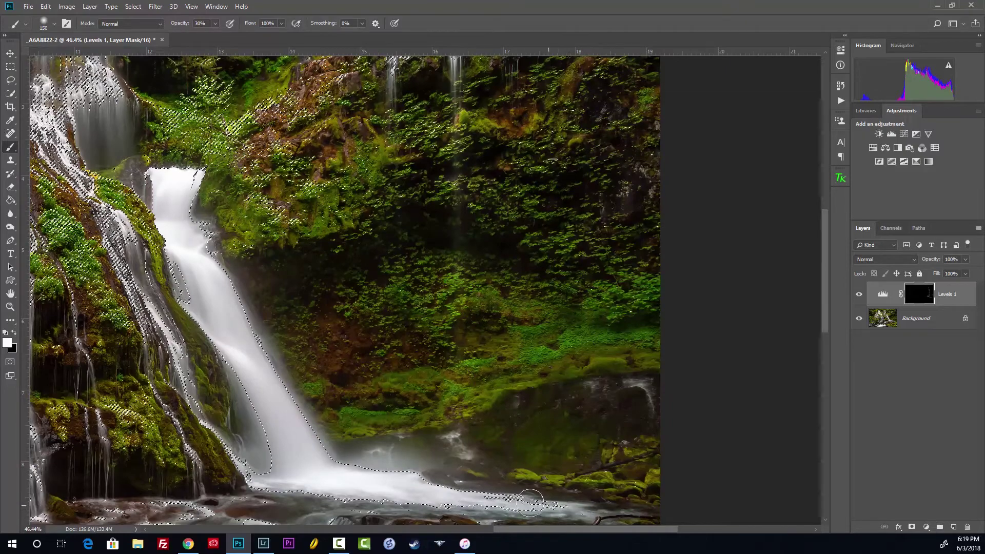
pyautogui.scroll(-3, 536, 504)
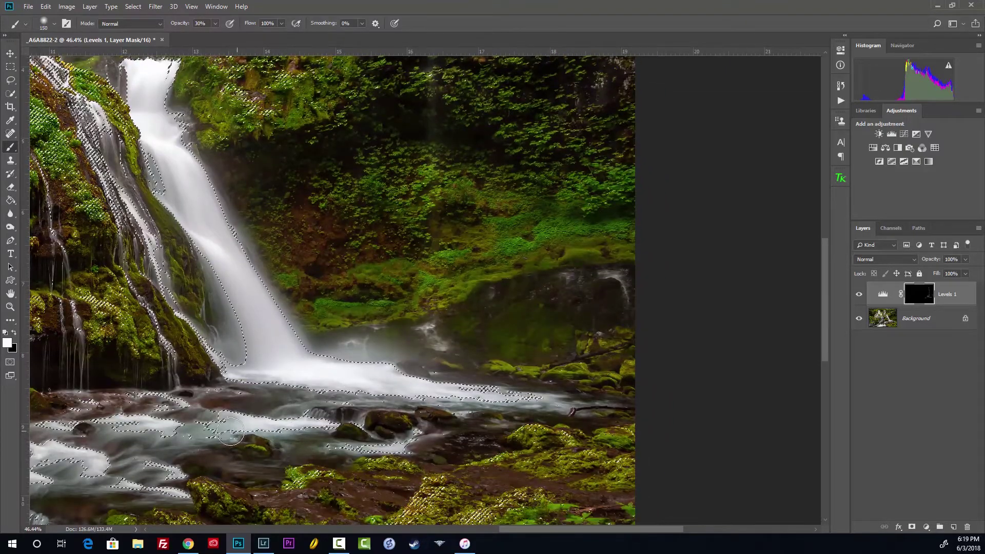
# Paint white on the Levels mask over the stream rapids between the waterfall's base and the mossy bank.
pyautogui.moveTo(229, 474)
pyautogui.mouseDown()
pyautogui.moveTo(368, 369)
pyautogui.moveTo(454, 341)
pyautogui.mouseUp()
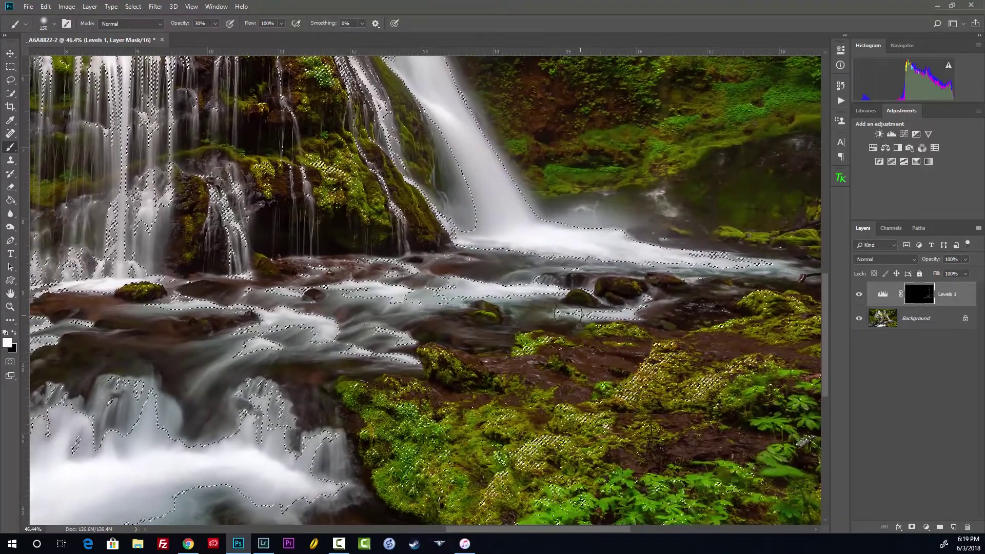
pyautogui.scroll(-2, 352, 276)
pyautogui.hscroll(-1, 352, 276)
pyautogui.moveTo(380, 264); pyautogui.dragTo(308, 259)
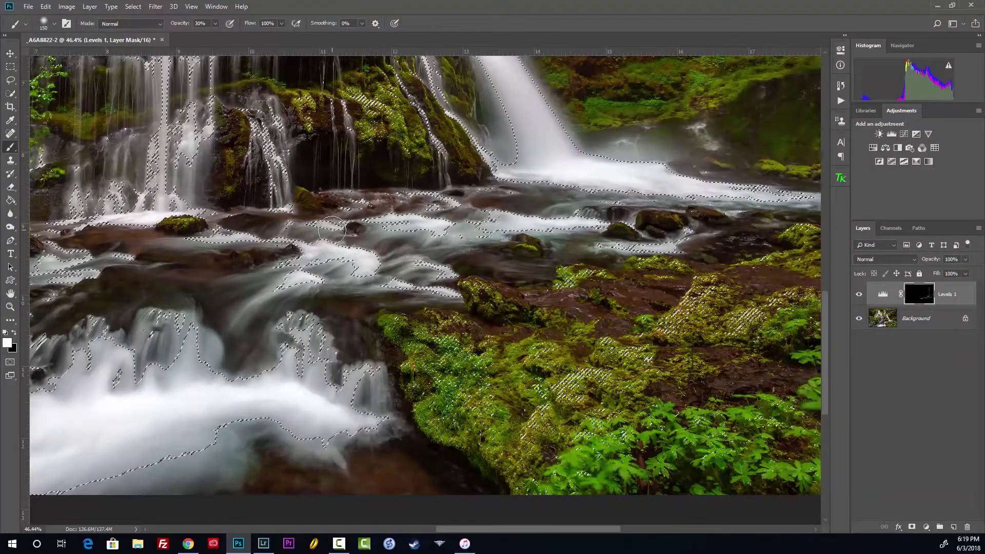
pyautogui.scroll(-2, 307, 216)
pyautogui.hscroll(-1, 308, 216)
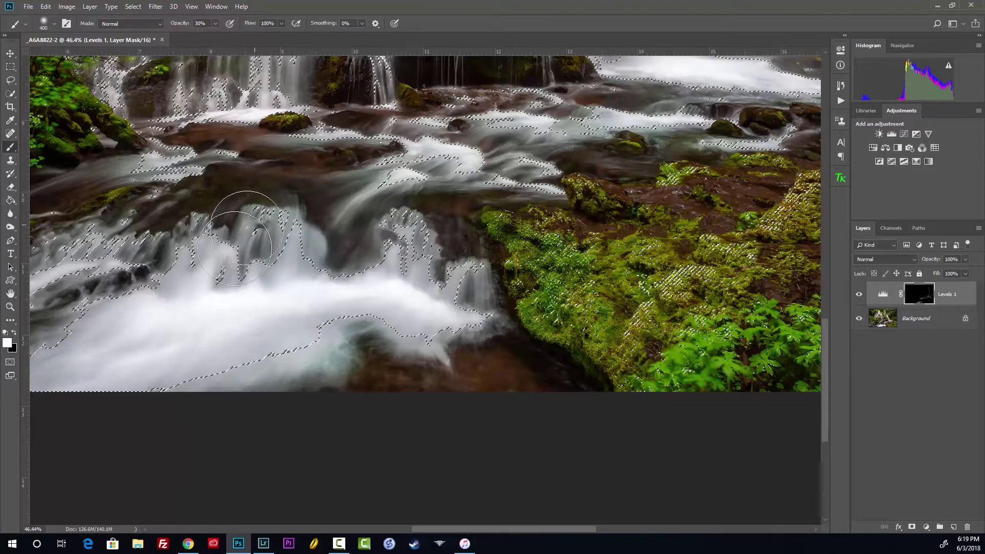
# With a 400 px brush, paint the Levels mask over the foreground cascade and the stream flowing beside it.
pyautogui.moveTo(244, 255); pyautogui.dragTo(397, 242)
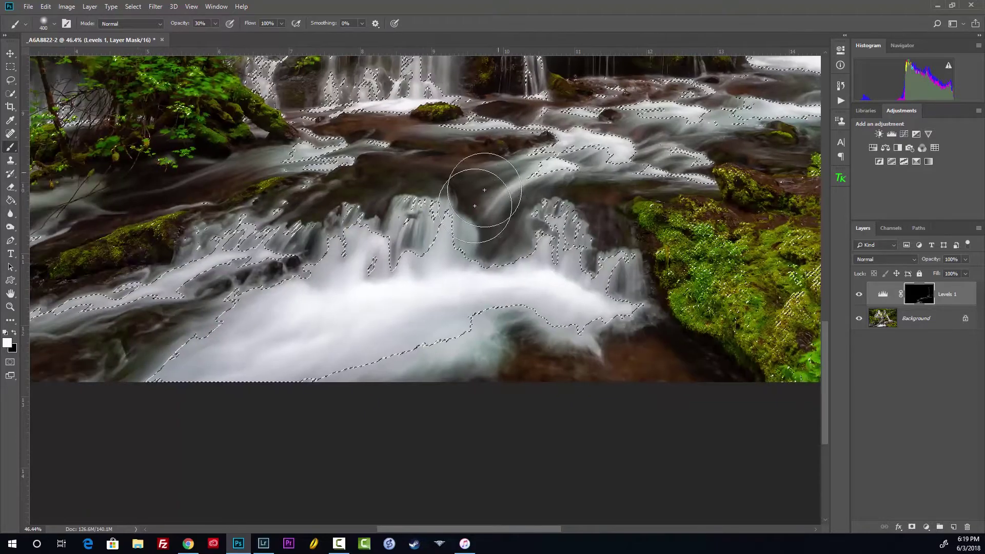
pyautogui.moveTo(511, 340)
pyautogui.mouseDown()
pyautogui.moveTo(523, 371)
pyautogui.moveTo(545, 358)
pyautogui.mouseUp()
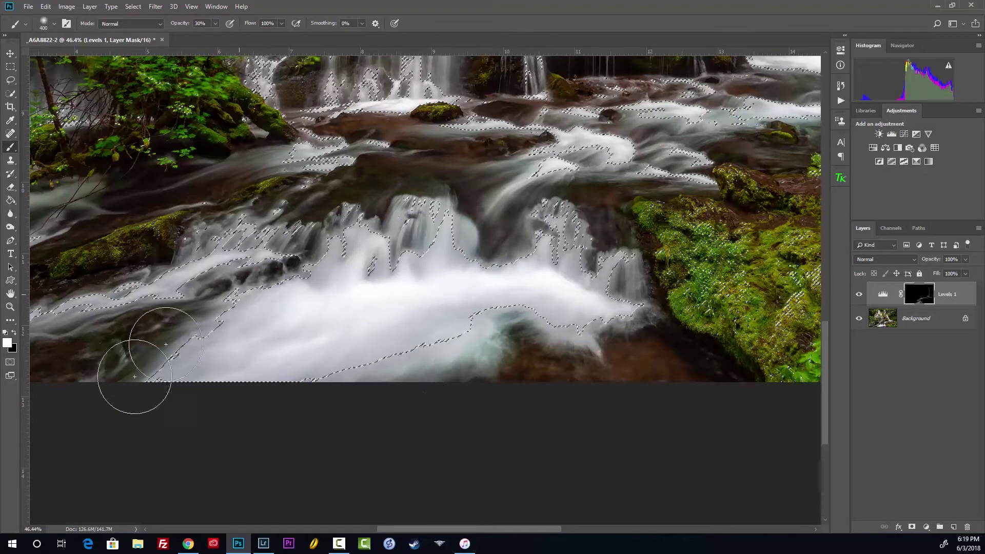
pyautogui.hotkey('ctrl', 'd')
pyautogui.moveTo(279, 227); pyautogui.dragTo(411, 302)
pyautogui.hotkey('ctrl', 'shift', 'd')
pyautogui.moveTo(239, 392)
pyautogui.mouseDown()
pyautogui.moveTo(66, 402)
pyautogui.moveTo(28, 325)
pyautogui.moveTo(107, 283)
pyautogui.mouseUp()
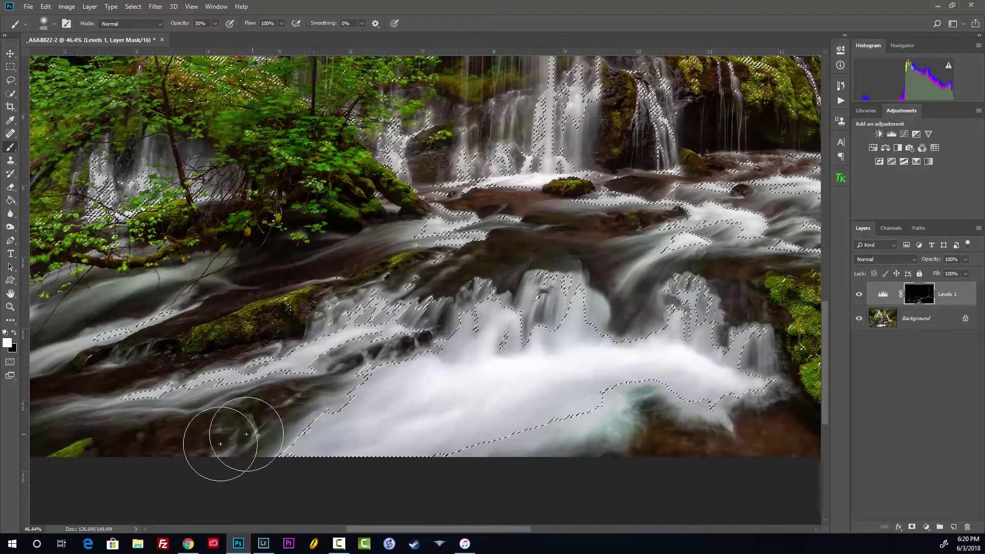
# Paint the Levels mask over the shaded edge of the main waterfall and the dim upper falls, keeping the luminosity selection loaded.
pyautogui.scroll(10, 419, 260)
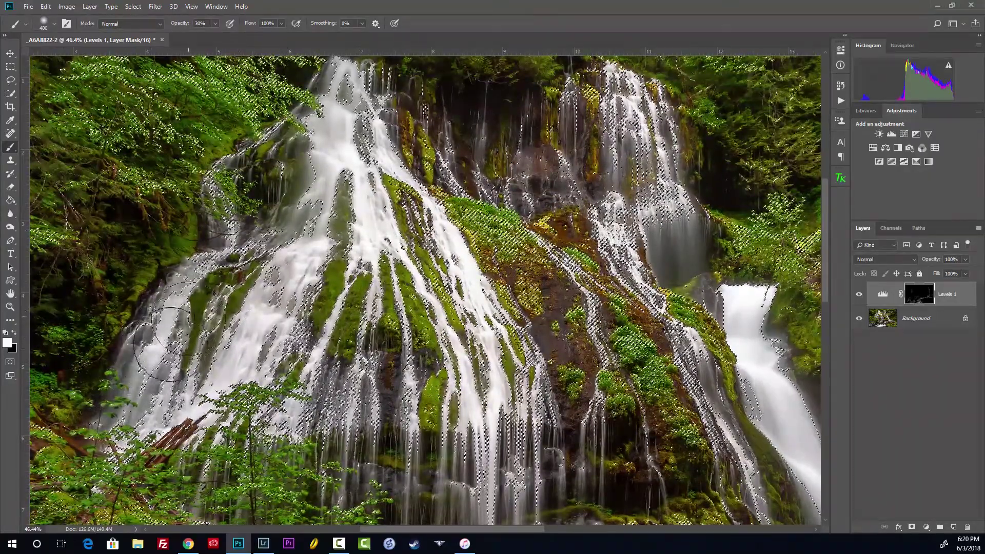
pyautogui.scroll(3, 253, 282)
pyautogui.hotkey('ctrl', 'd')
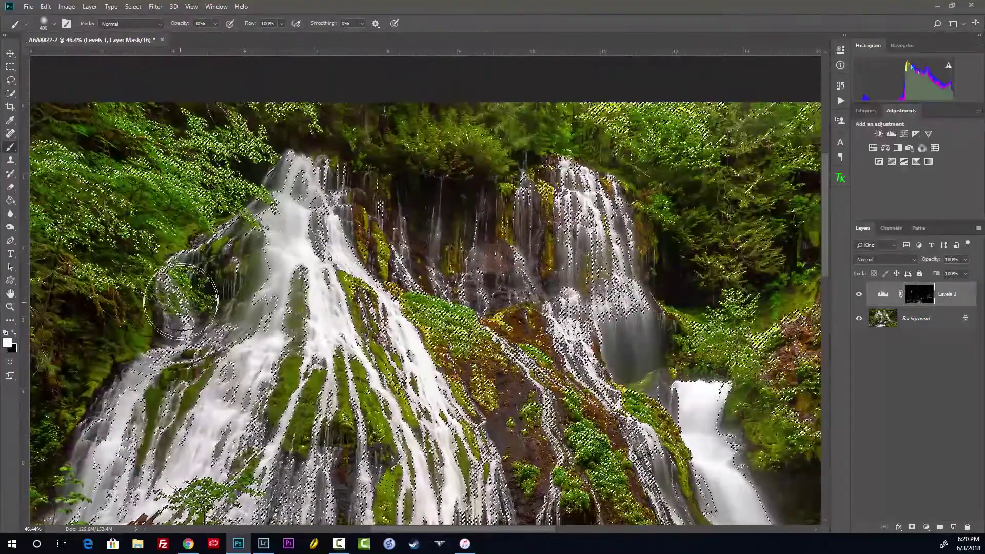
pyautogui.moveTo(522, 334); pyautogui.dragTo(370, 294)
pyautogui.hotkey('ctrl', 'shift', 'd')
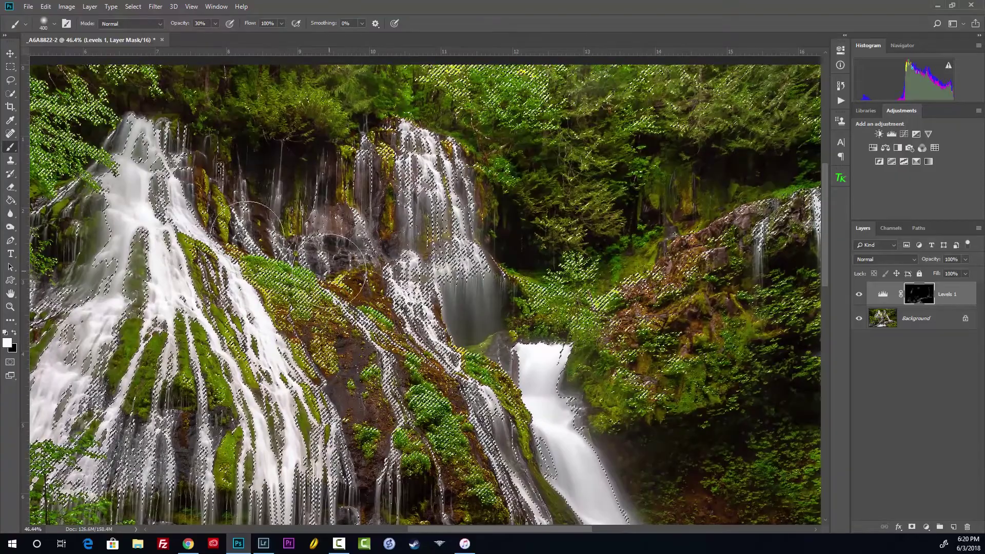
pyautogui.hotkey('ctrl', 'd')
pyautogui.moveTo(502, 246)
pyautogui.mouseDown()
pyautogui.moveTo(467, 180)
pyautogui.moveTo(424, 136)
pyautogui.moveTo(334, 281)
pyautogui.moveTo(380, 269)
pyautogui.mouseUp()
pyautogui.hotkey('ctrl', 'shift', 'd')
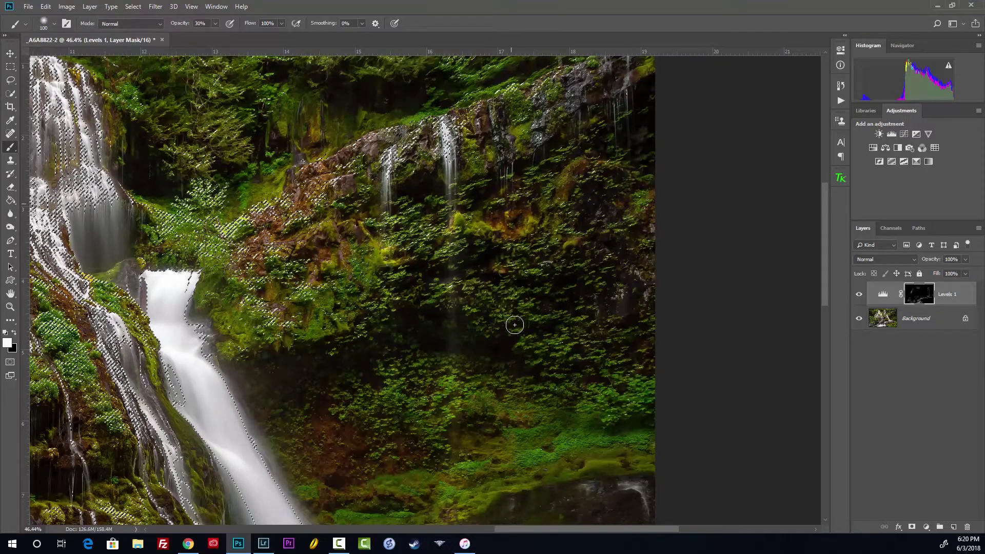
# Brighten the thin water streaks on the upper cliff by painting the Levels mask with a 100 px brush.
pyautogui.moveTo(574, 161); pyautogui.dragTo(530, 160)
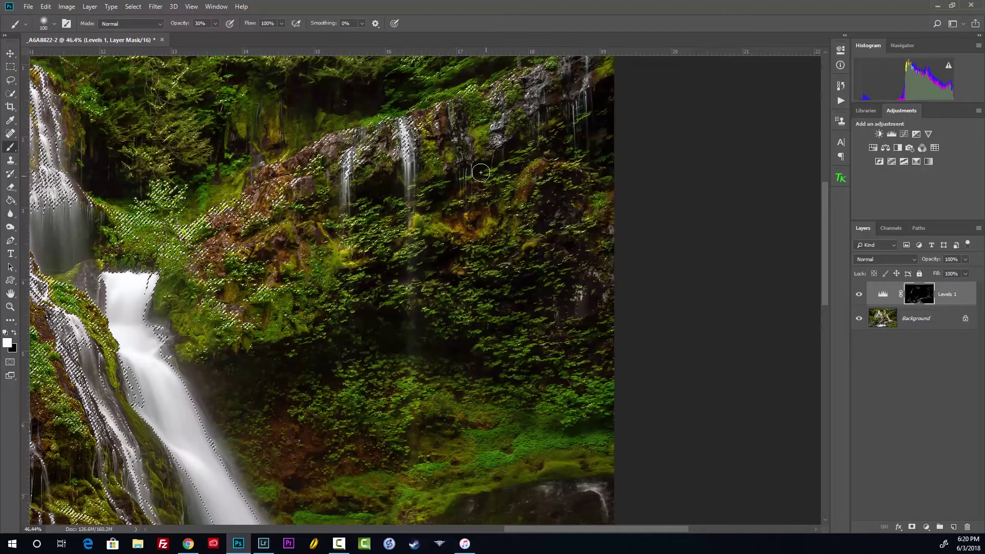
pyautogui.scroll(-6, 464, 248)
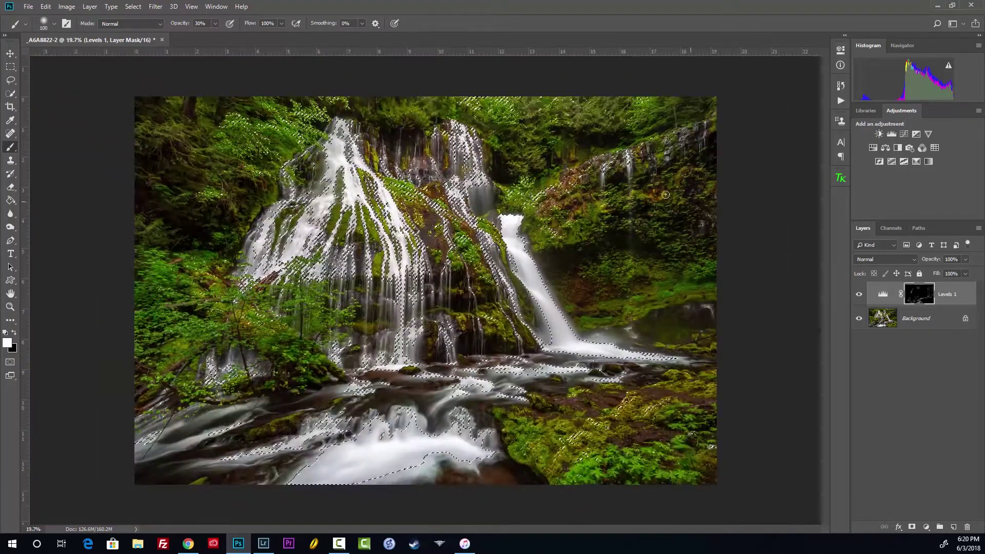
pyautogui.scroll(3, 642, 181)
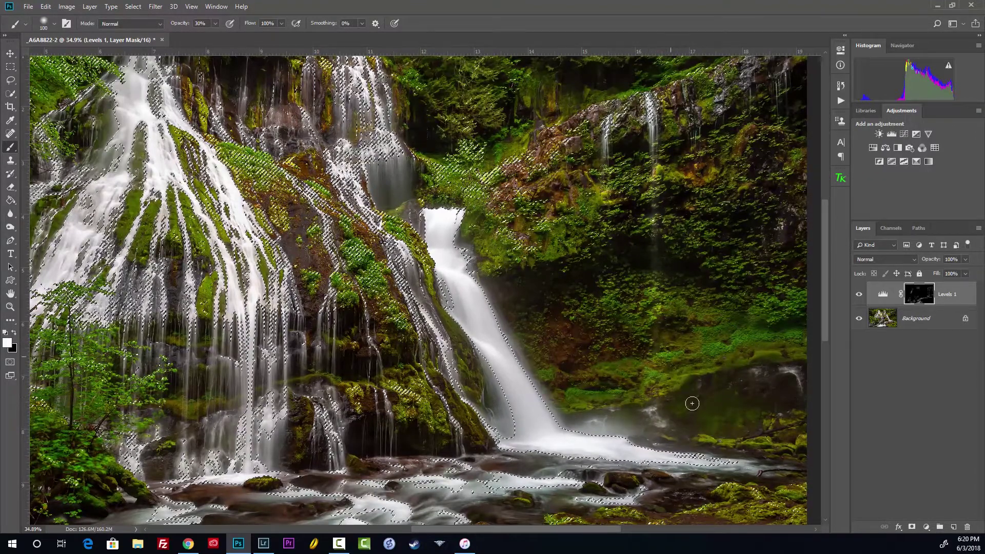
# Inspect the Levels mask on its own, return to the photo, and clear the luminosity selection.
pyautogui.keyDown('alt'); pyautogui.click(916, 295); pyautogui.keyUp('alt')
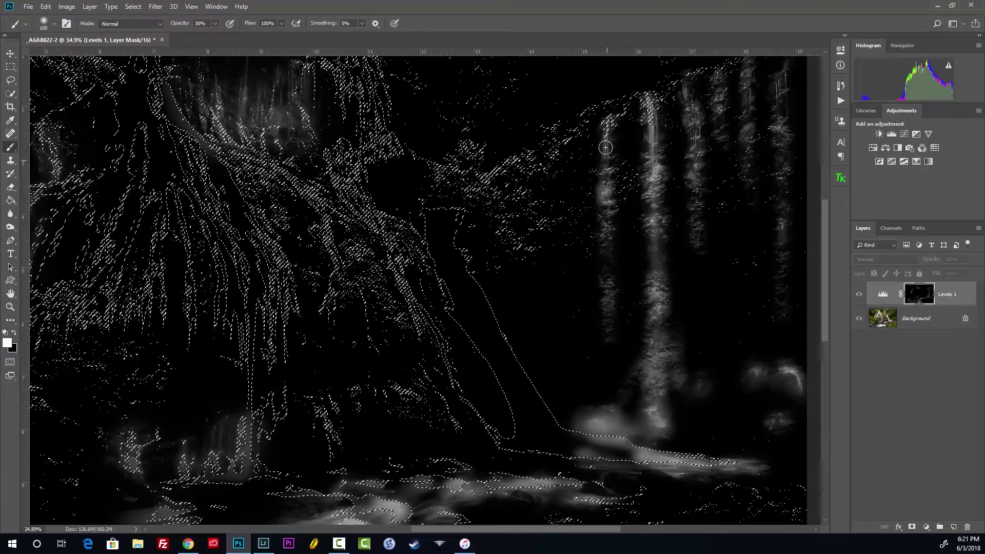
pyautogui.keyDown('alt'); pyautogui.click(918, 294); pyautogui.keyUp('alt')
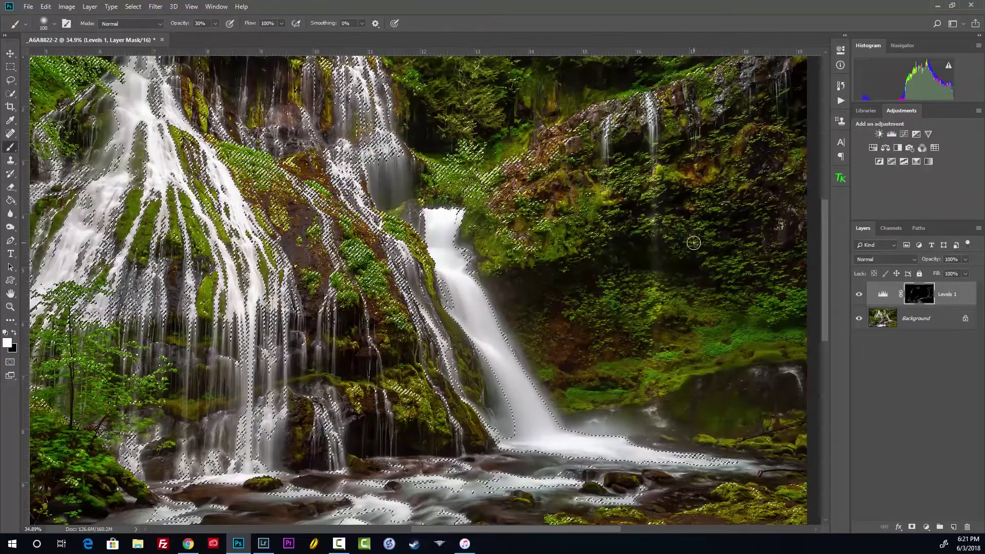
pyautogui.scroll(-3, 620, 223)
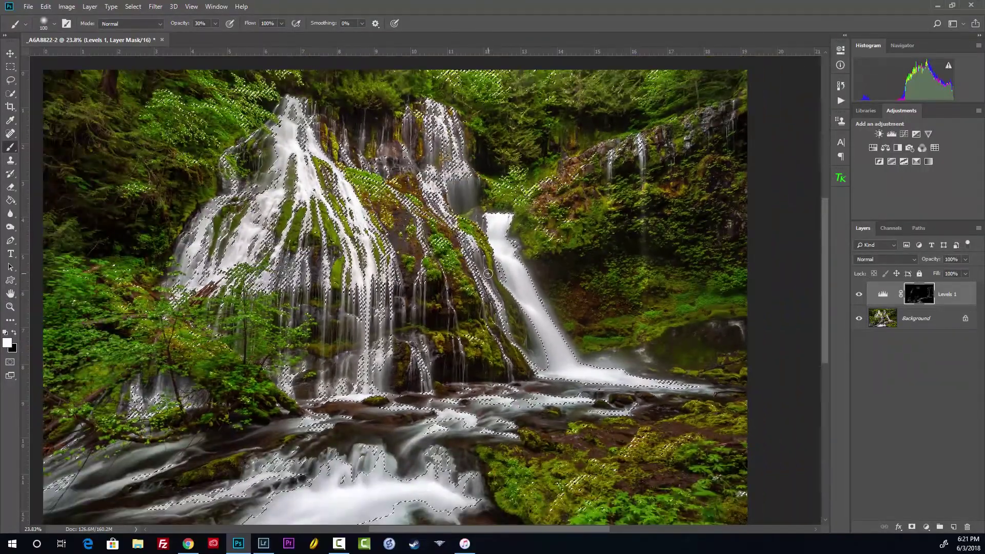
pyautogui.hotkey('ctrl', 'd')
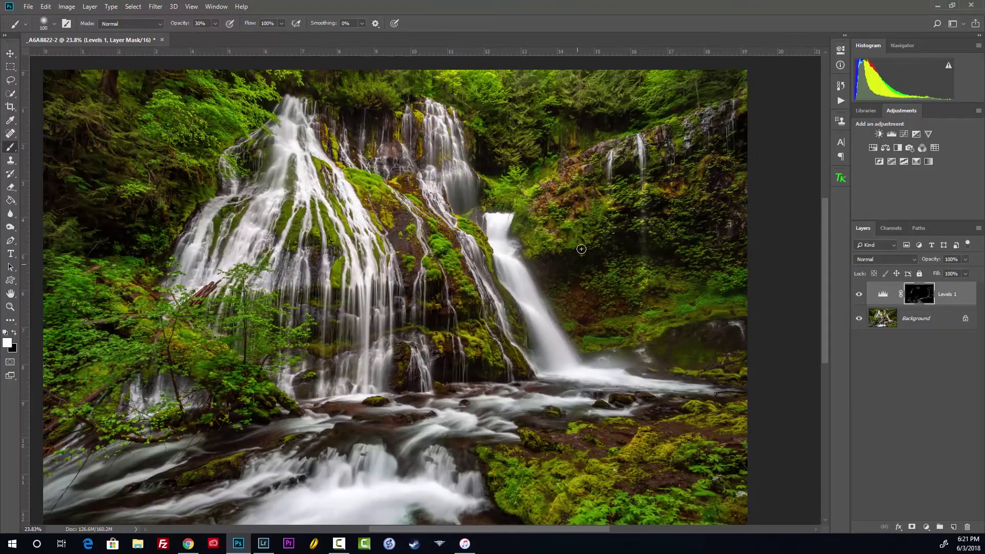
pyautogui.hscroll(-2, 567, 250)
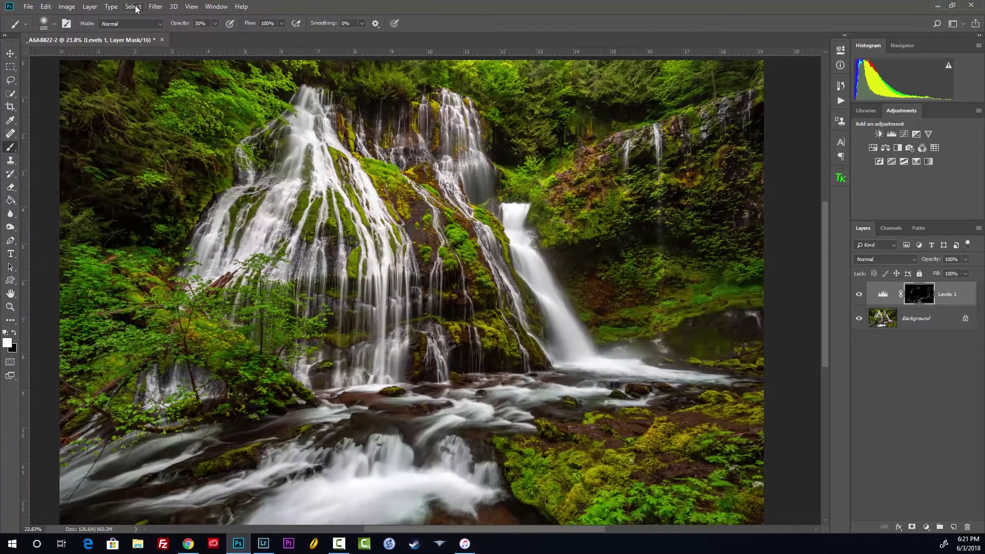
pyautogui.click(134, 6)
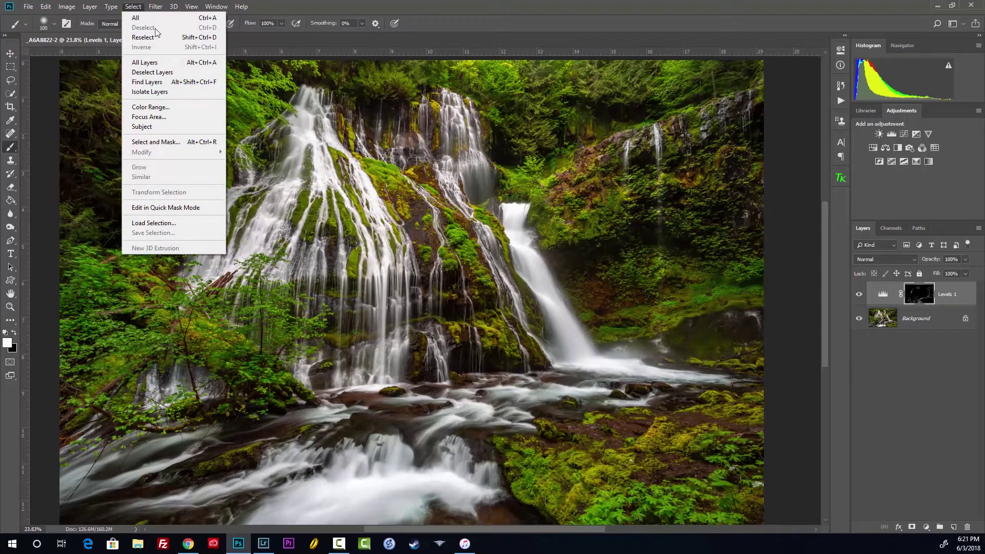
pyautogui.click(133, 7)
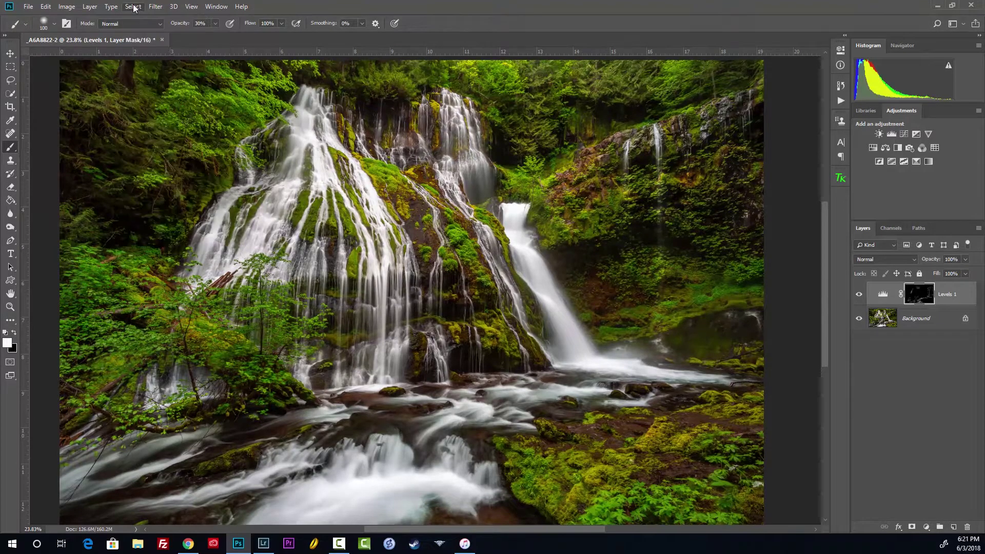
pyautogui.scroll(-1, 525, 248)
pyautogui.scroll(1, 543, 371)
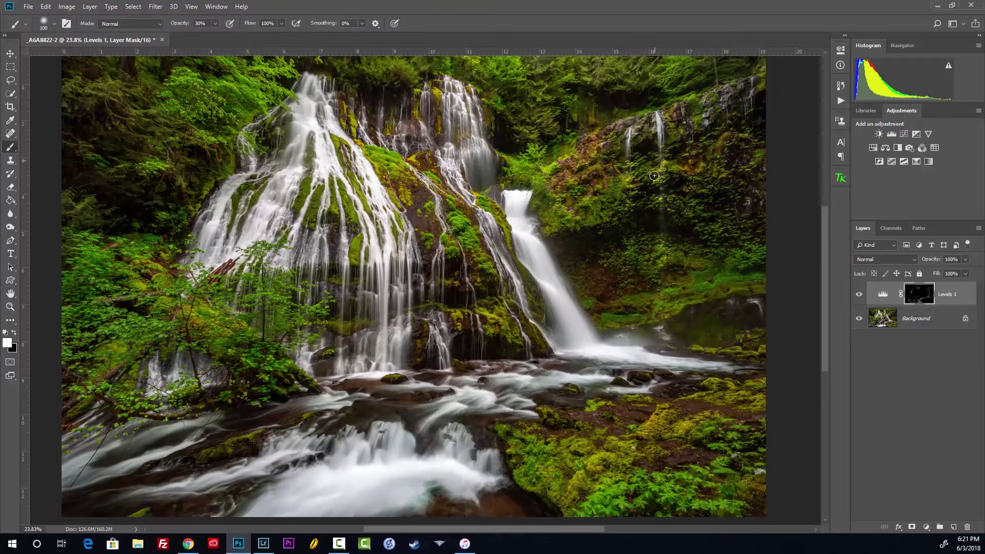
# Compare the photo with the Levels layer hidden and shown, and examine the brightened cliff falls up close.
pyautogui.click(859, 296)
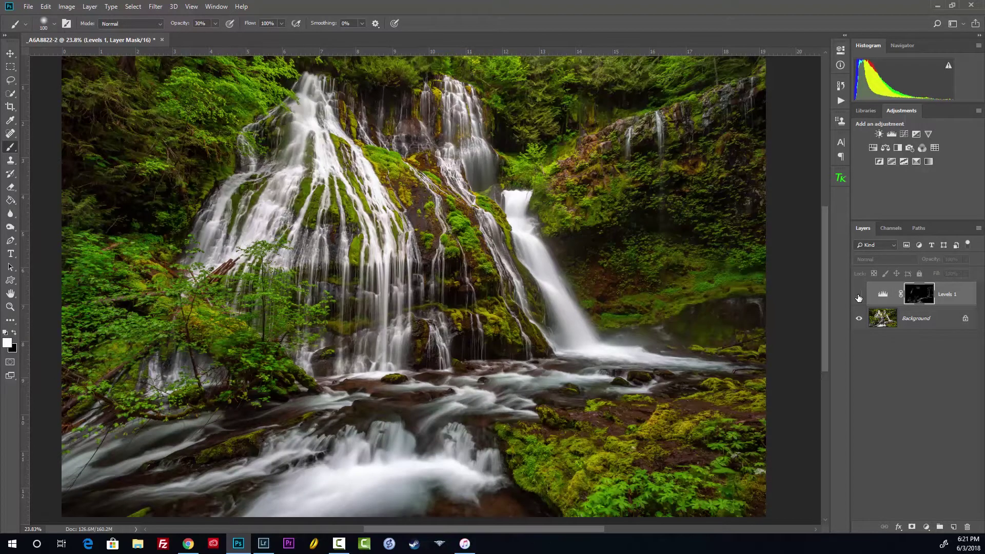
pyautogui.click(859, 297)
pyautogui.click(859, 297)
pyautogui.click(859, 297)
pyautogui.click(858, 297)
pyautogui.click(859, 296)
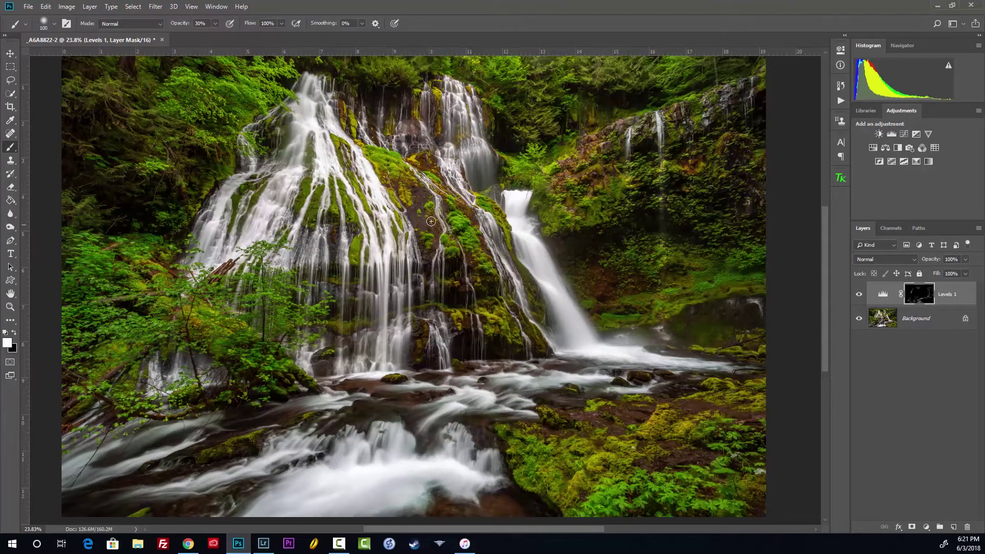
pyautogui.scroll(5, 689, 195)
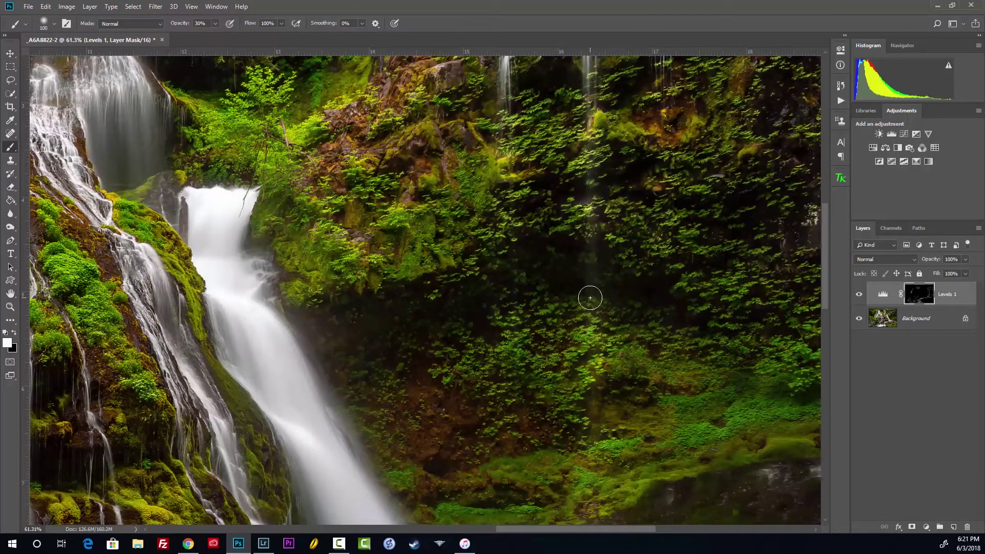
pyautogui.scroll(-5, 593, 229)
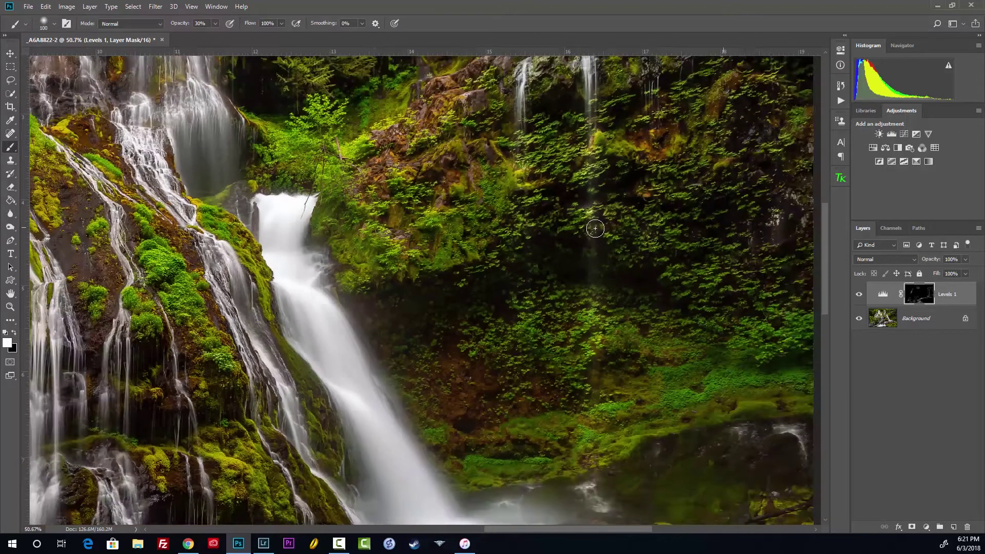
pyautogui.scroll(-2, 594, 230)
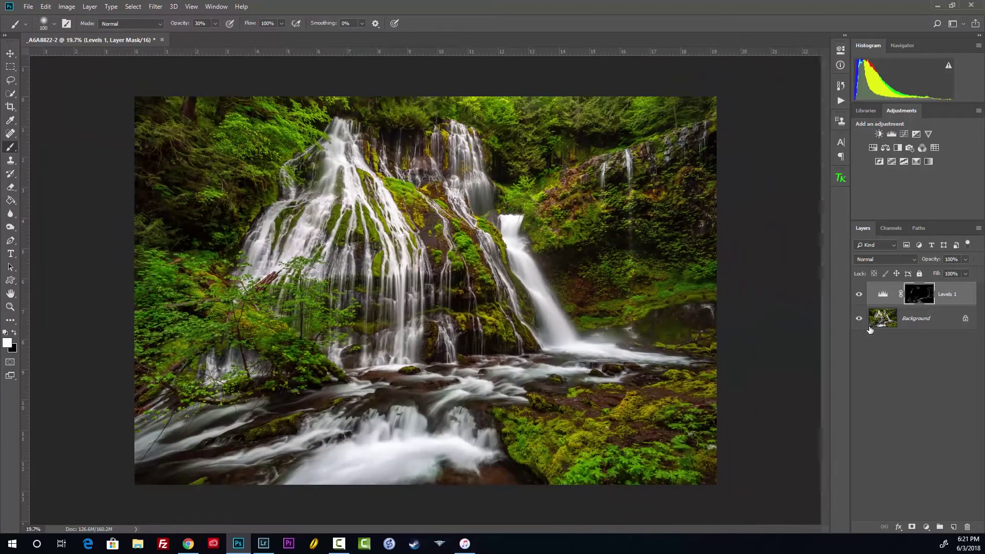
# Add a Hue/Saturation adjustment layer above the Levels layer and set its master Hue to -6.
pyautogui.click(886, 353)
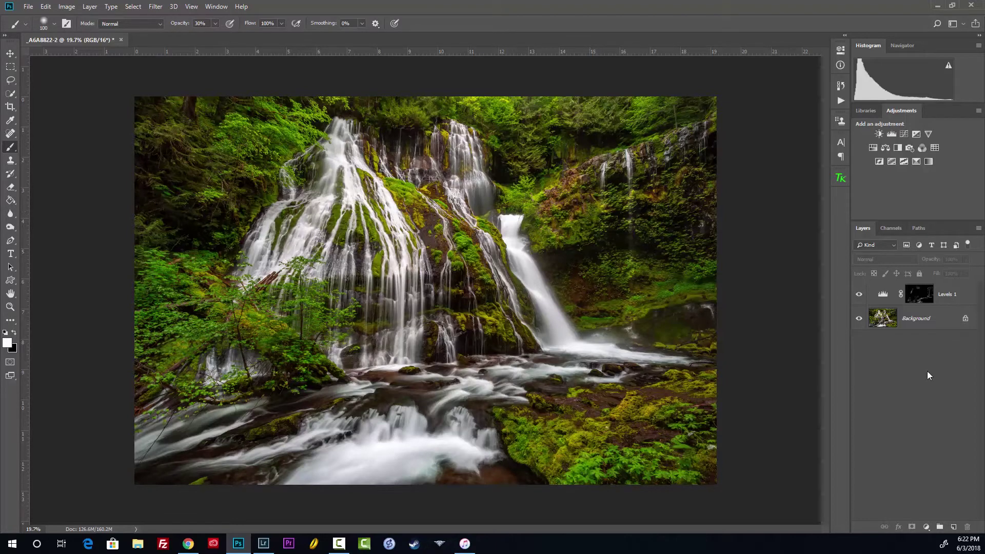
pyautogui.click(873, 148)
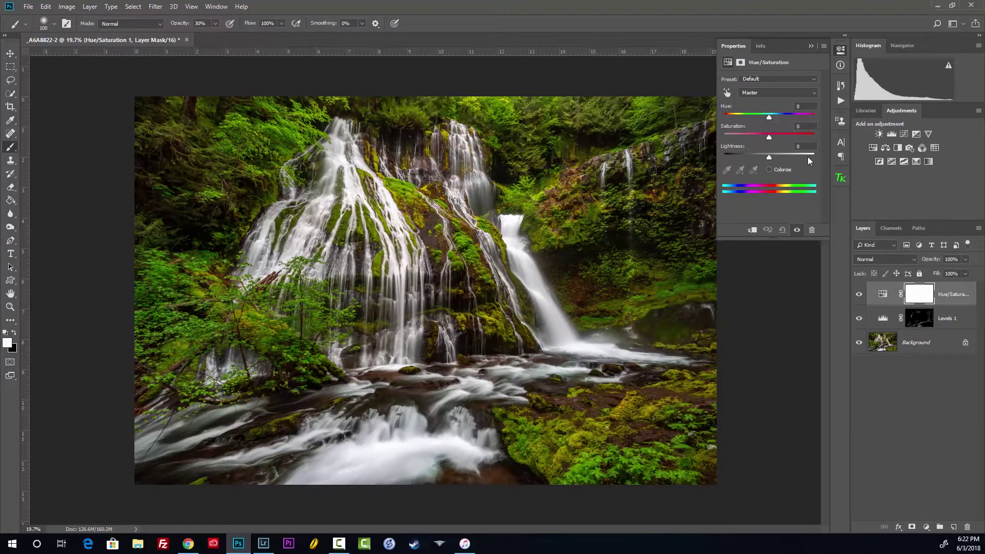
pyautogui.moveTo(769, 117)
pyautogui.mouseDown()
pyautogui.moveTo(750, 114)
pyautogui.moveTo(765, 117)
pyautogui.mouseUp()
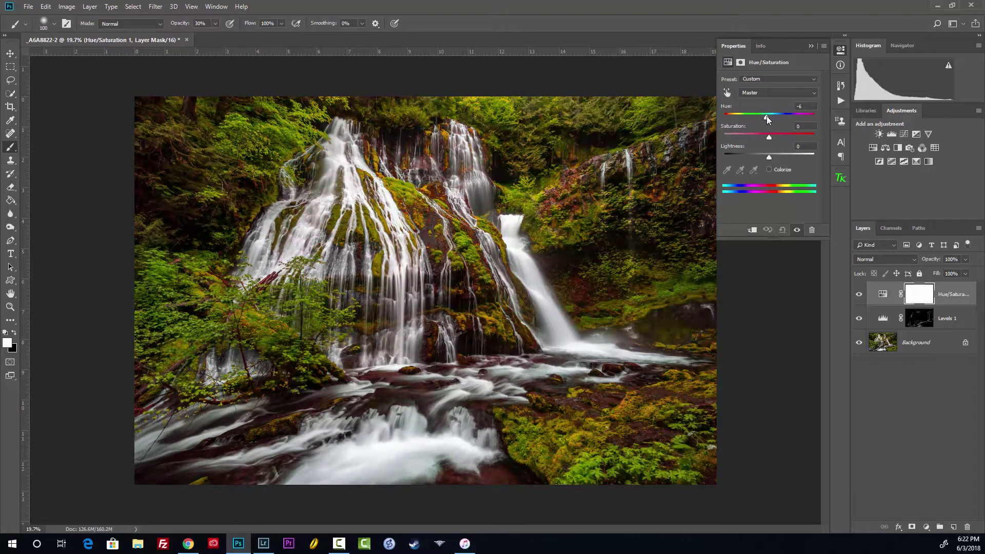
pyautogui.moveTo(764, 116); pyautogui.dragTo(765, 116)
pyautogui.write('-')
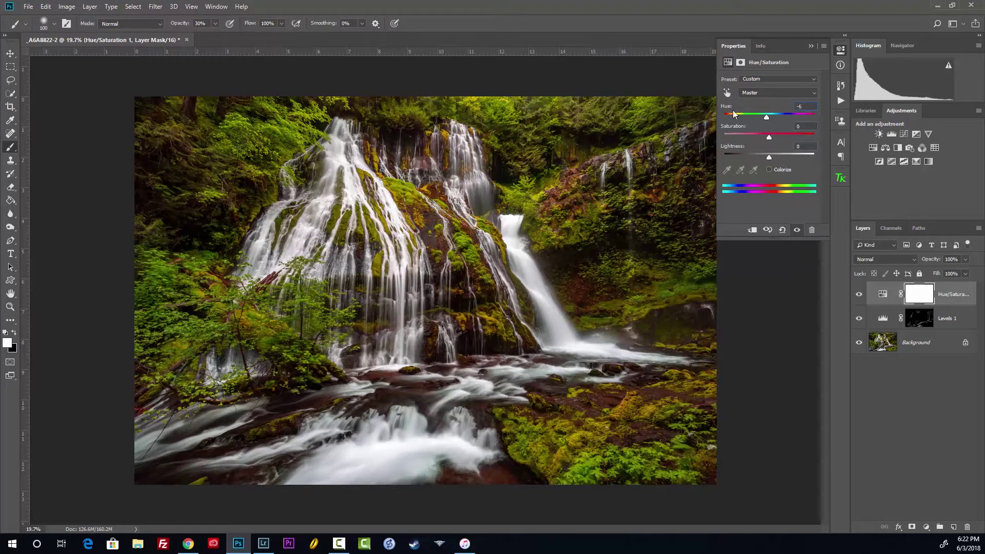
pyautogui.click(810, 46)
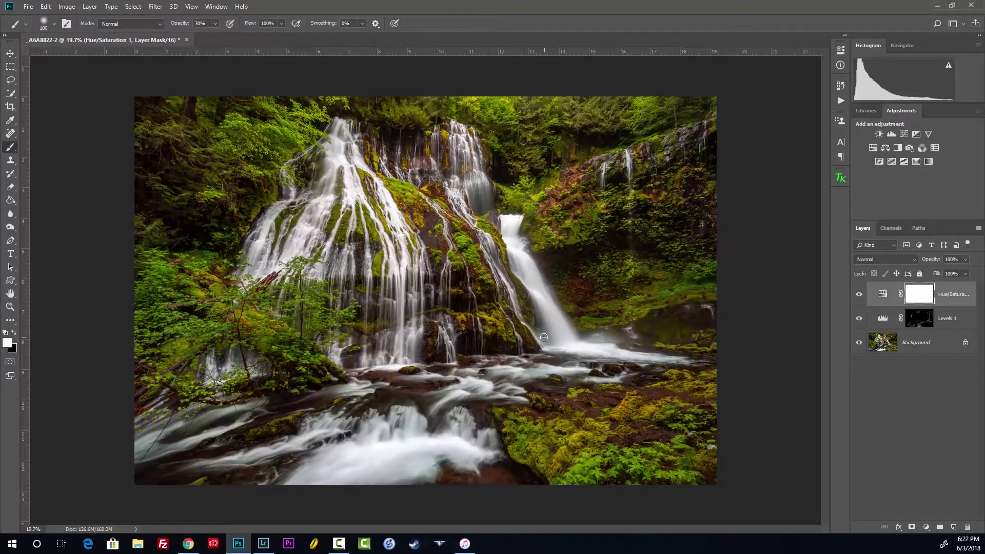
pyautogui.scroll(1, 543, 337)
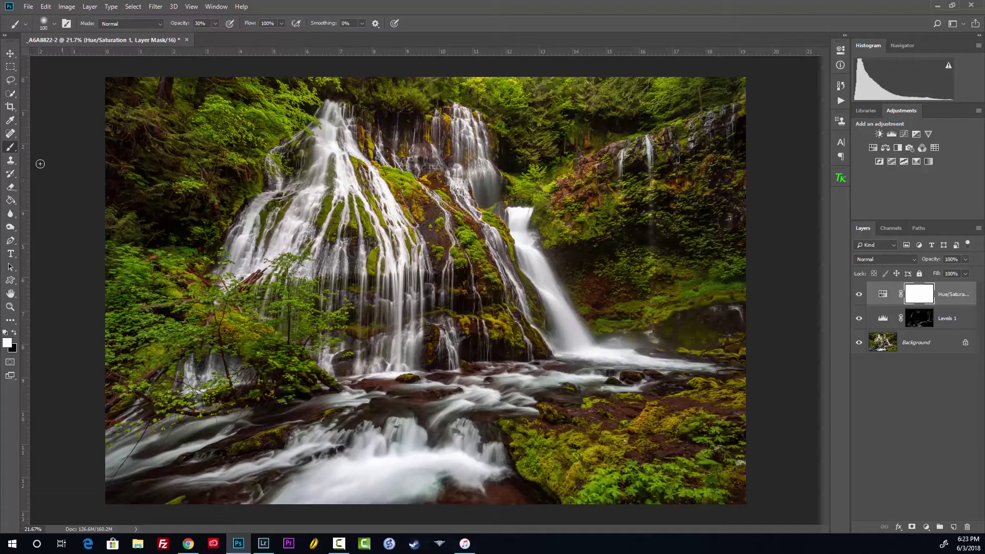
# Activate the Brush tool and compare the photo with the Hue/Saturation layer hidden and shown.
pyautogui.rightClick(11, 148)
pyautogui.click(30, 147)
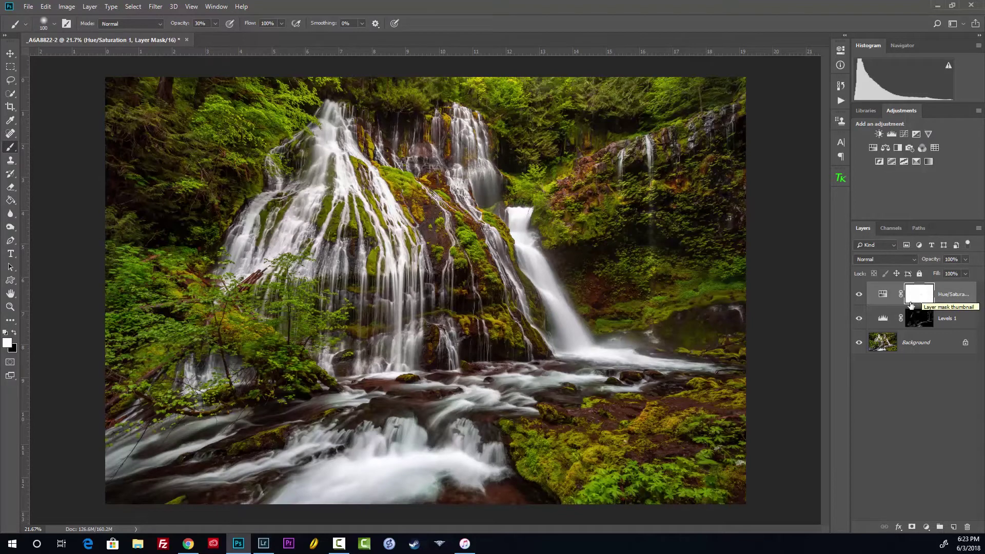
pyautogui.click(856, 295)
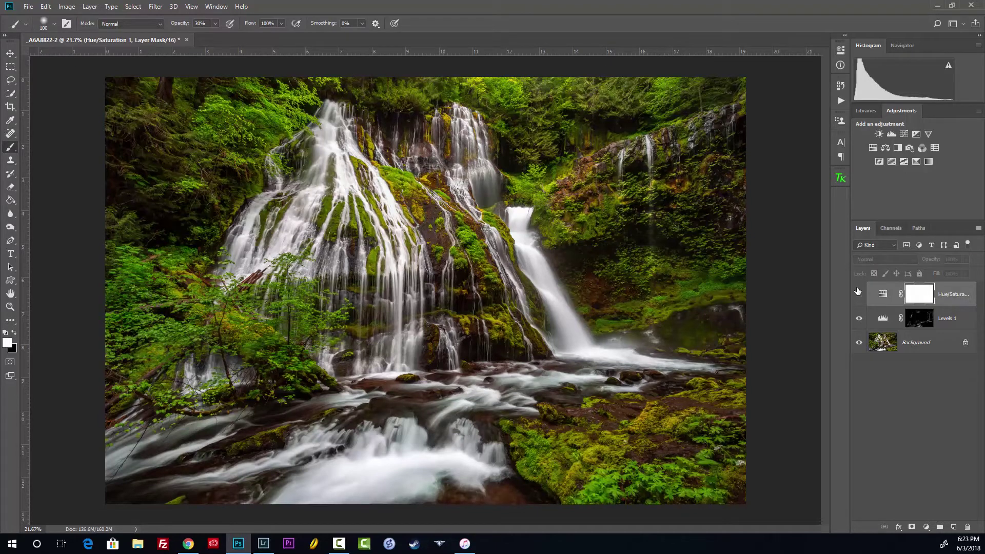
pyautogui.click(858, 293)
# Reduce the hue shift on the upper-right foliage and cliff by painting the Hue/Saturation mask black with a 500 px brush at 30% opacity.
pyautogui.click(14, 333)
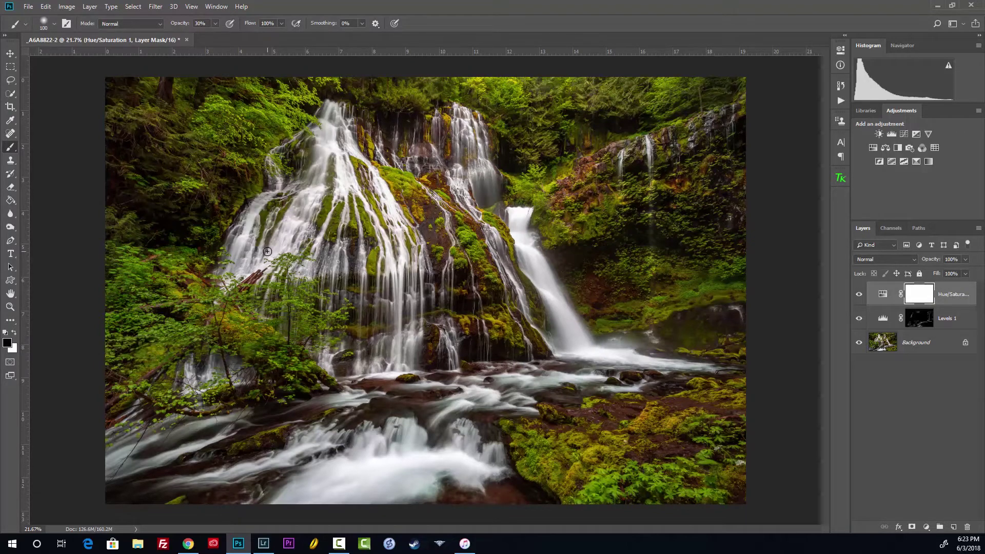
pyautogui.press(']')
pyautogui.press(']')
pyautogui.press(']')
pyautogui.press(']')
pyautogui.press(']')
pyautogui.press(']')
pyautogui.press(']')
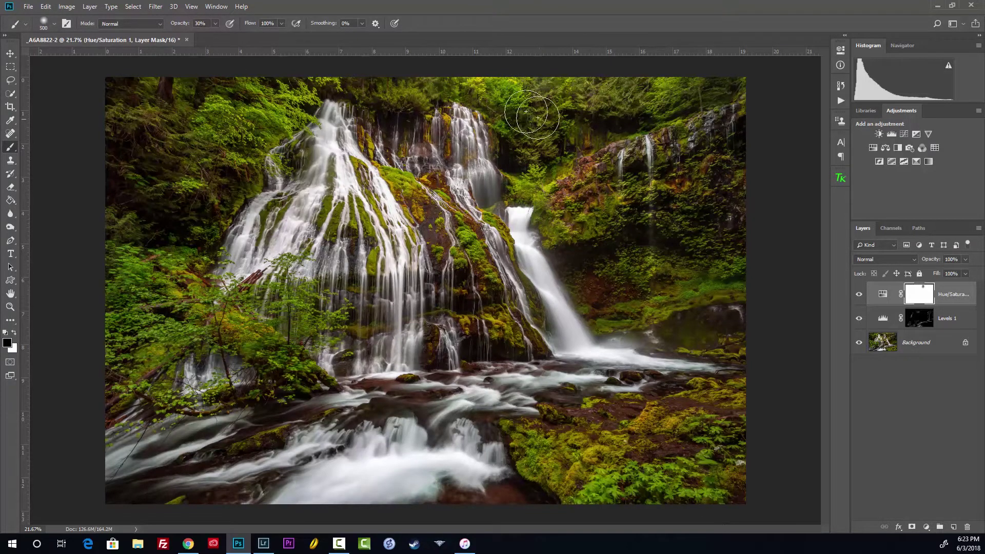
pyautogui.moveTo(528, 172); pyautogui.dragTo(536, 191)
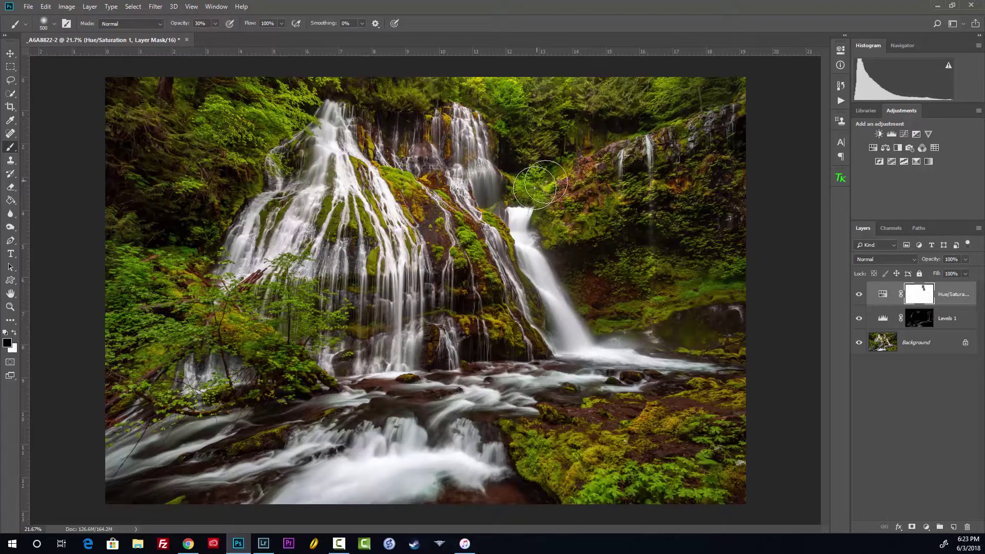
pyautogui.moveTo(671, 82)
pyautogui.mouseDown()
pyautogui.moveTo(676, 137)
pyautogui.moveTo(664, 128)
pyautogui.moveTo(675, 145)
pyautogui.moveTo(626, 238)
pyautogui.moveTo(723, 278)
pyautogui.mouseUp()
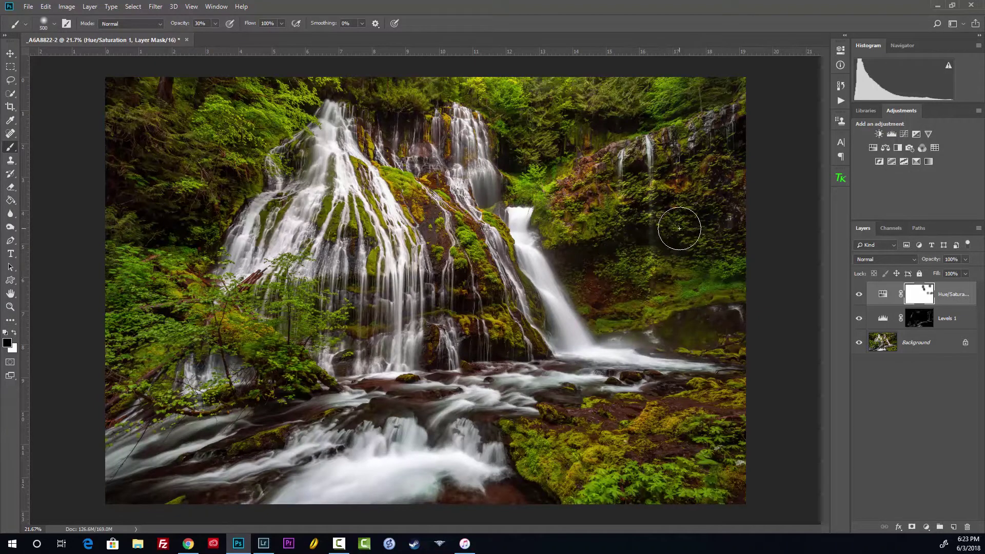
pyautogui.moveTo(706, 242)
pyautogui.mouseDown()
pyautogui.moveTo(743, 178)
pyautogui.moveTo(618, 212)
pyautogui.moveTo(624, 227)
pyautogui.moveTo(578, 218)
pyautogui.mouseUp()
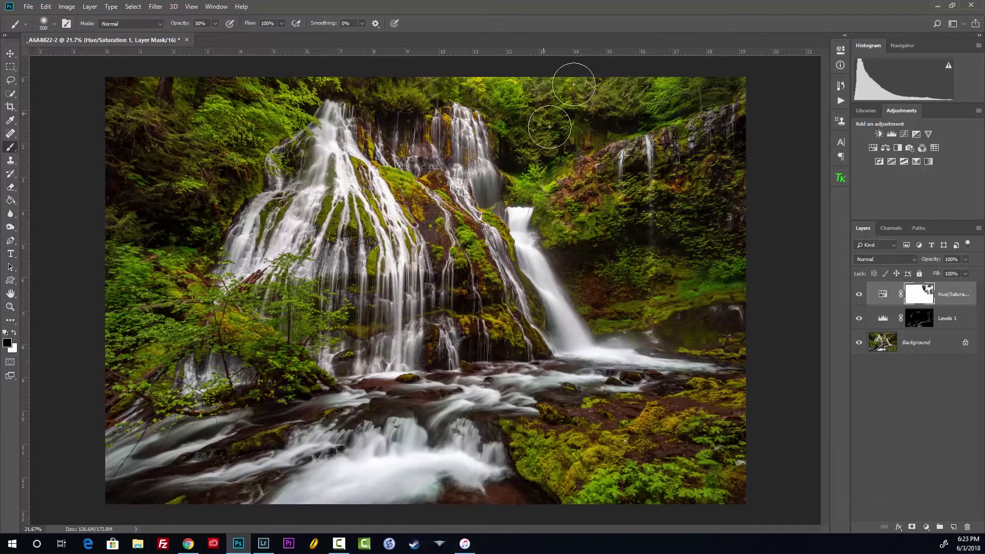
pyautogui.moveTo(523, 145); pyautogui.dragTo(532, 149)
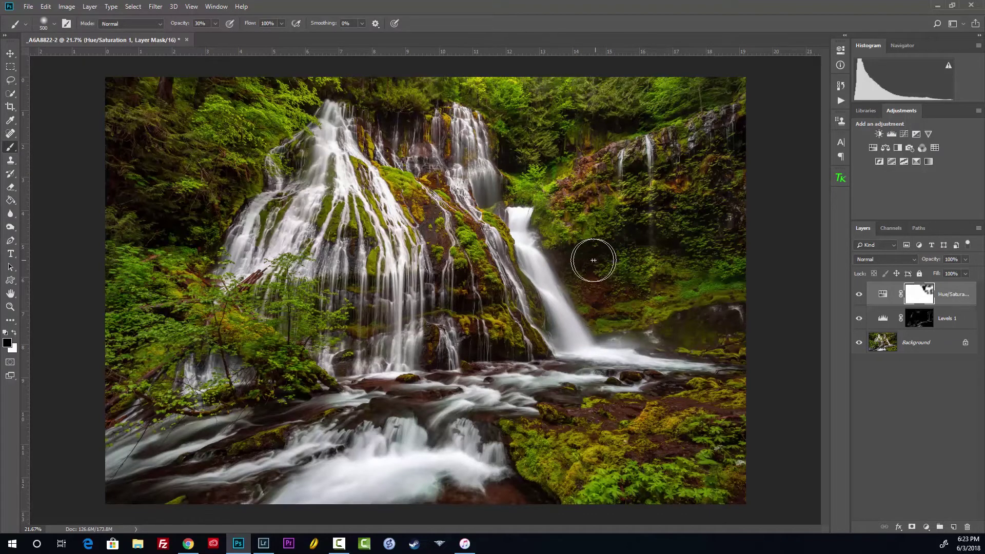
# Paint the Hue/Saturation mask black over the lower-right mossy bank and the foliage on the left side of the photo.
pyautogui.moveTo(690, 406)
pyautogui.mouseDown()
pyautogui.moveTo(708, 434)
pyautogui.moveTo(724, 436)
pyautogui.moveTo(704, 440)
pyautogui.moveTo(696, 466)
pyautogui.moveTo(717, 482)
pyautogui.moveTo(612, 500)
pyautogui.moveTo(569, 460)
pyautogui.moveTo(519, 458)
pyautogui.moveTo(535, 444)
pyautogui.moveTo(581, 492)
pyautogui.moveTo(730, 472)
pyautogui.moveTo(717, 446)
pyautogui.moveTo(726, 498)
pyautogui.moveTo(742, 511)
pyautogui.moveTo(701, 430)
pyautogui.moveTo(683, 442)
pyautogui.moveTo(689, 421)
pyautogui.moveTo(673, 425)
pyautogui.moveTo(691, 440)
pyautogui.moveTo(628, 441)
pyautogui.moveTo(705, 396)
pyautogui.moveTo(786, 384)
pyautogui.mouseUp()
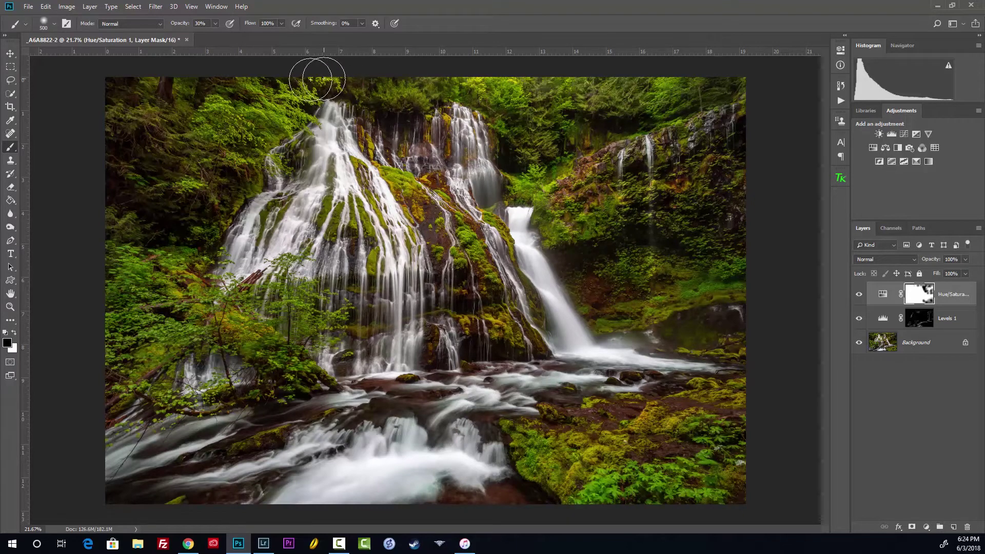
pyautogui.moveTo(252, 129)
pyautogui.mouseDown()
pyautogui.moveTo(234, 139)
pyautogui.moveTo(229, 108)
pyautogui.moveTo(232, 160)
pyautogui.moveTo(255, 167)
pyautogui.moveTo(207, 161)
pyautogui.moveTo(214, 171)
pyautogui.moveTo(189, 190)
pyautogui.moveTo(223, 239)
pyautogui.moveTo(210, 236)
pyautogui.moveTo(231, 331)
pyautogui.moveTo(291, 362)
pyautogui.moveTo(277, 380)
pyautogui.moveTo(289, 379)
pyautogui.moveTo(301, 331)
pyautogui.moveTo(342, 319)
pyautogui.moveTo(287, 261)
pyautogui.moveTo(274, 335)
pyautogui.moveTo(250, 318)
pyautogui.moveTo(247, 329)
pyautogui.moveTo(133, 323)
pyautogui.moveTo(148, 327)
pyautogui.moveTo(113, 354)
pyautogui.moveTo(136, 349)
pyautogui.moveTo(160, 290)
pyautogui.moveTo(165, 256)
pyautogui.moveTo(122, 272)
pyautogui.moveTo(127, 256)
pyautogui.moveTo(171, 219)
pyautogui.mouseUp()
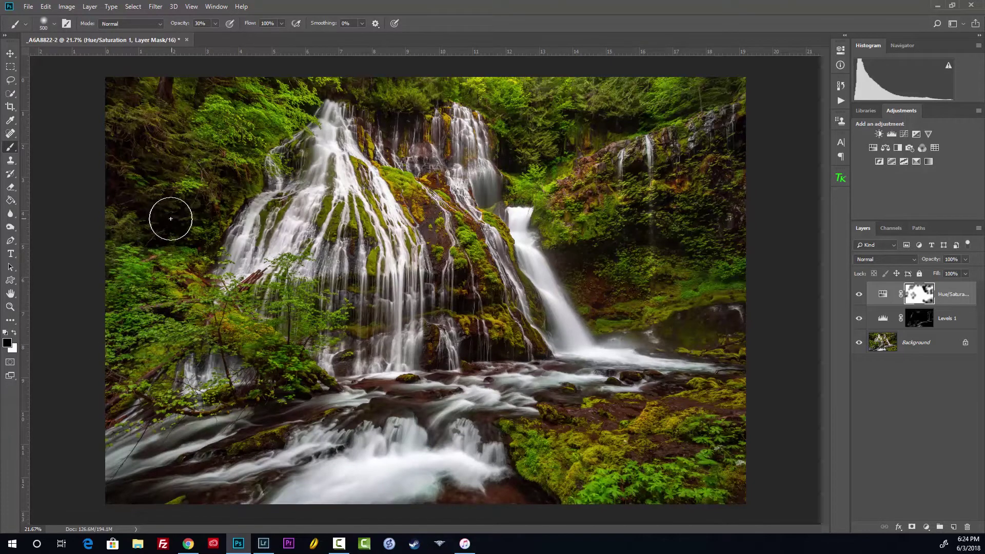
pyautogui.moveTo(161, 160)
pyautogui.mouseDown()
pyautogui.moveTo(104, 135)
pyautogui.moveTo(161, 152)
pyautogui.moveTo(170, 87)
pyautogui.moveTo(107, 80)
pyautogui.moveTo(170, 122)
pyautogui.mouseUp()
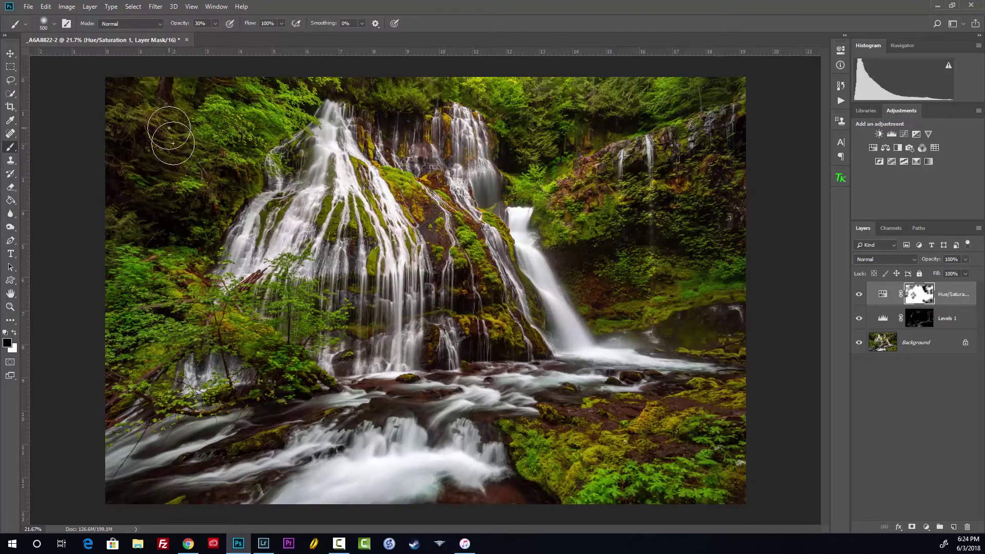
pyautogui.moveTo(596, 314)
pyautogui.mouseDown()
pyautogui.moveTo(529, 324)
pyautogui.moveTo(439, 268)
pyautogui.moveTo(399, 179)
pyautogui.moveTo(444, 232)
pyautogui.moveTo(382, 260)
pyautogui.moveTo(335, 218)
pyautogui.moveTo(323, 223)
pyautogui.moveTo(349, 231)
pyautogui.moveTo(354, 219)
pyautogui.moveTo(362, 233)
pyautogui.moveTo(338, 216)
pyautogui.moveTo(320, 235)
pyautogui.moveTo(352, 314)
pyautogui.moveTo(365, 414)
pyautogui.moveTo(250, 467)
pyautogui.mouseUp()
# Inspect the Hue/Saturation mask on its own and compare the photo with both adjustment layers hidden and shown.
pyautogui.keyDown('alt'); pyautogui.click(918, 296); pyautogui.keyUp('alt')
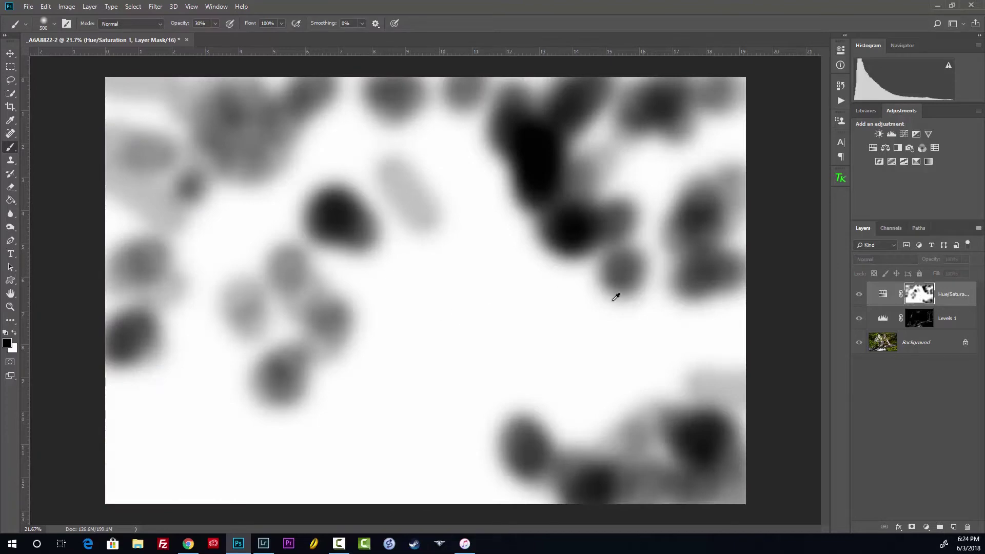
pyautogui.keyDown('alt'); pyautogui.click(923, 299); pyautogui.keyUp('alt')
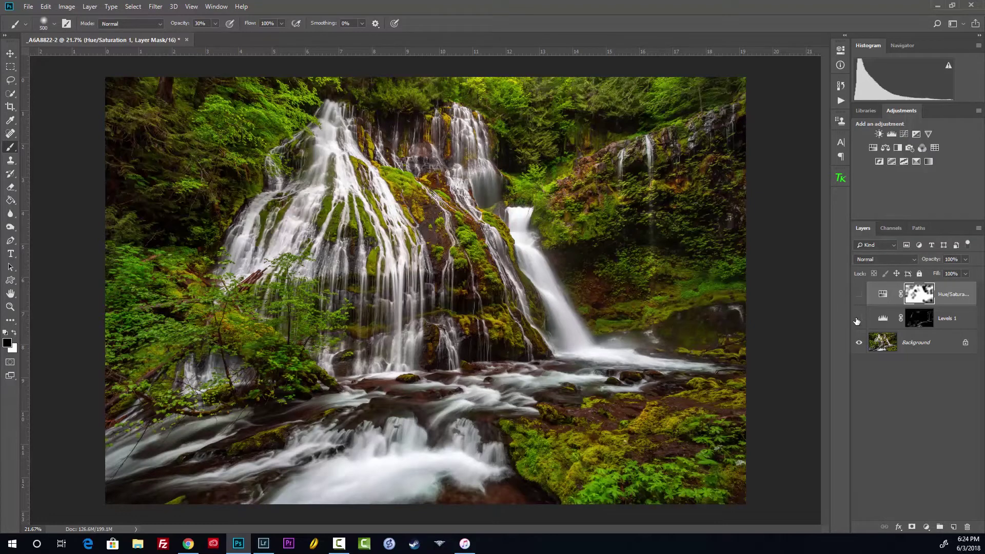
pyautogui.click(856, 322)
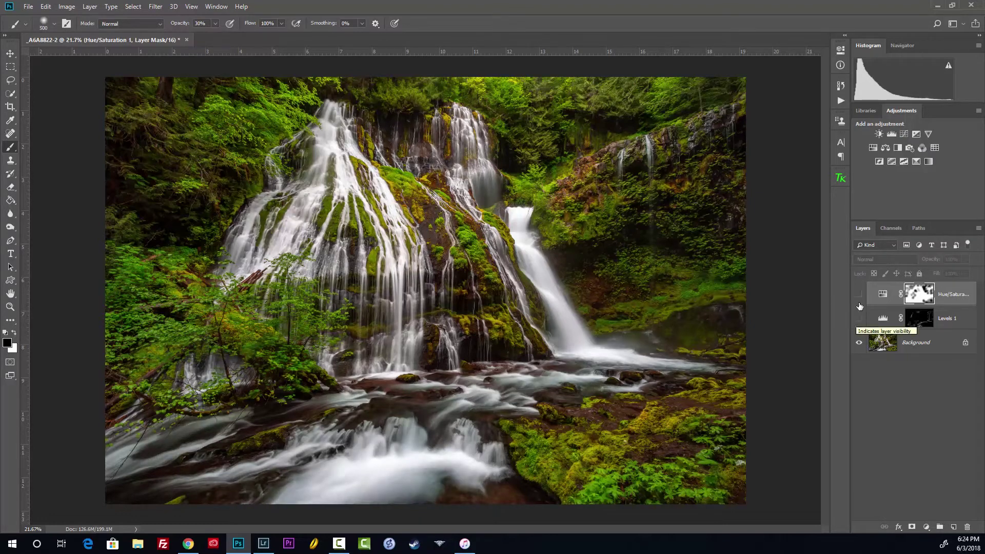
pyautogui.click(860, 319)
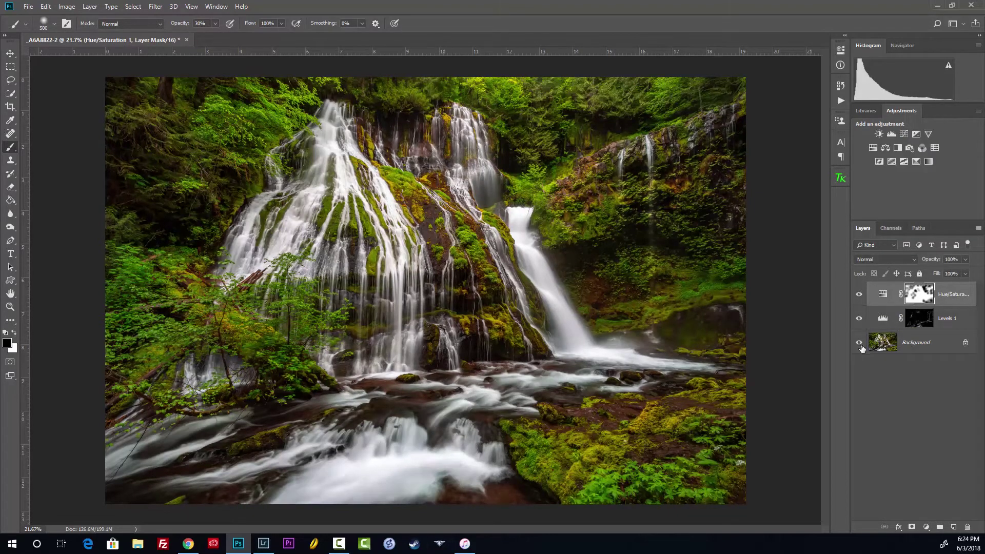
# Examine the color tint in the lower cascade and foaming water up close, and return to the full photo.
pyautogui.scroll(5, 488, 430)
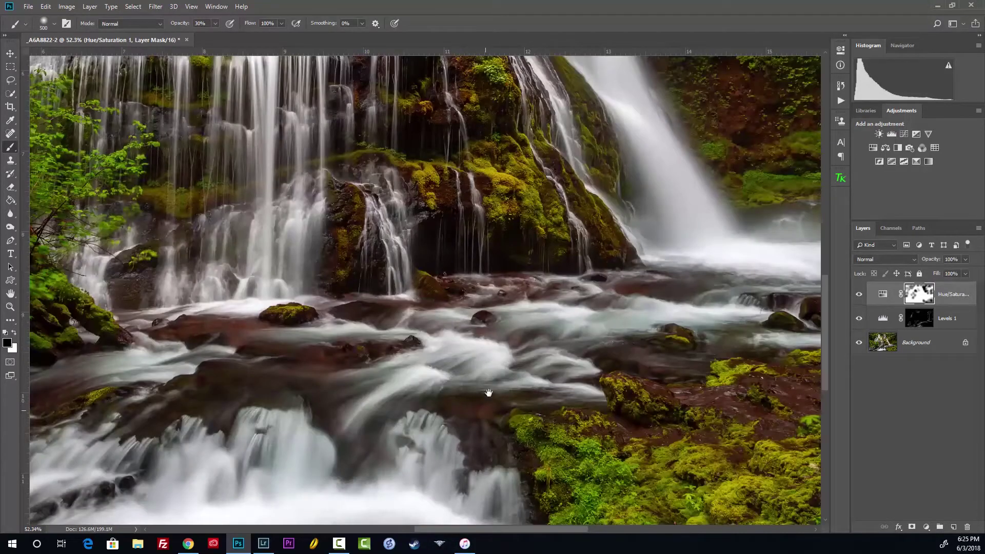
pyautogui.moveTo(515, 328); pyautogui.dragTo(501, 252)
pyautogui.scroll(6, 395, 407)
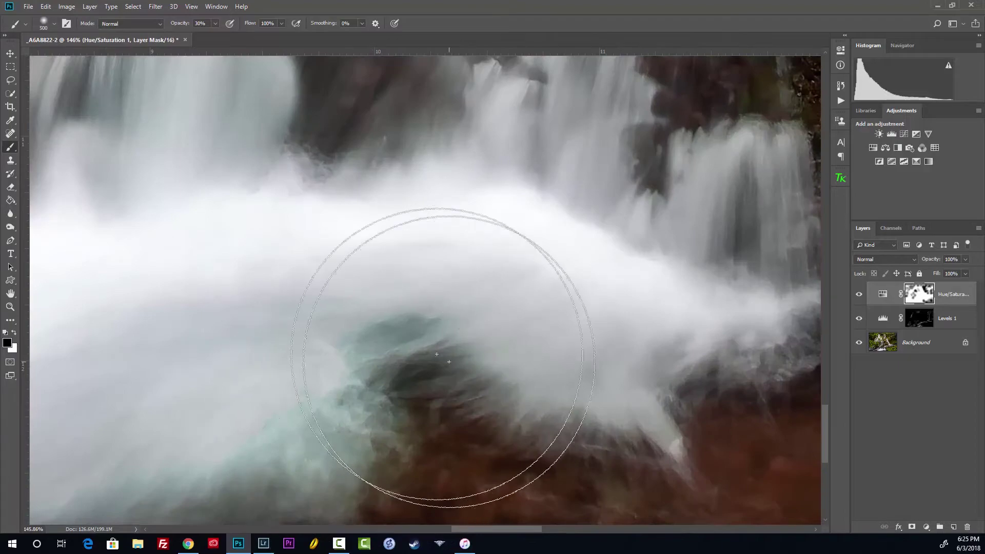
pyautogui.scroll(-3, 392, 311)
pyautogui.scroll(-2, 372, 285)
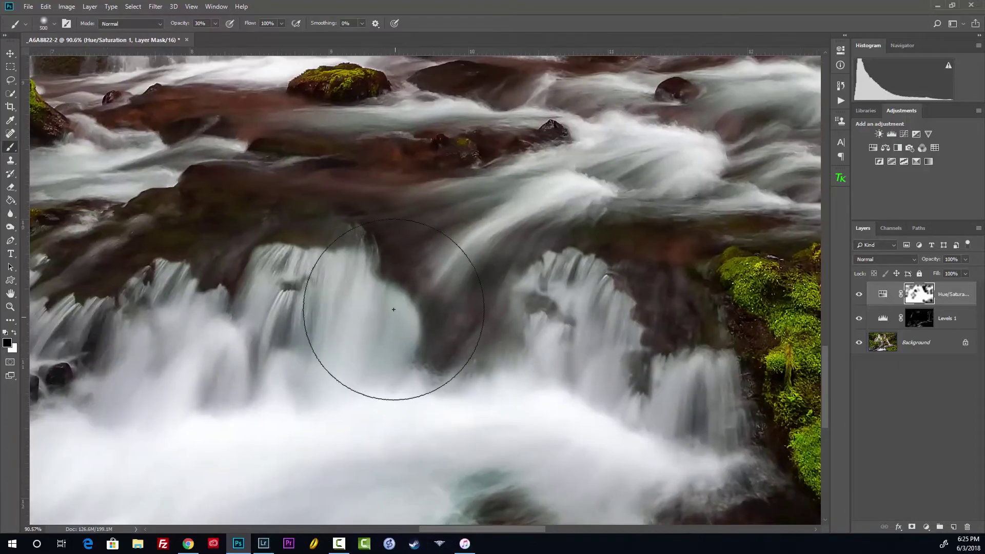
pyautogui.scroll(-3, 450, 354)
pyautogui.hotkey('ctrl', '0')
# Add a second Hue/Saturation adjustment layer on top and set its master Saturation to -70.
pyautogui.press('x')
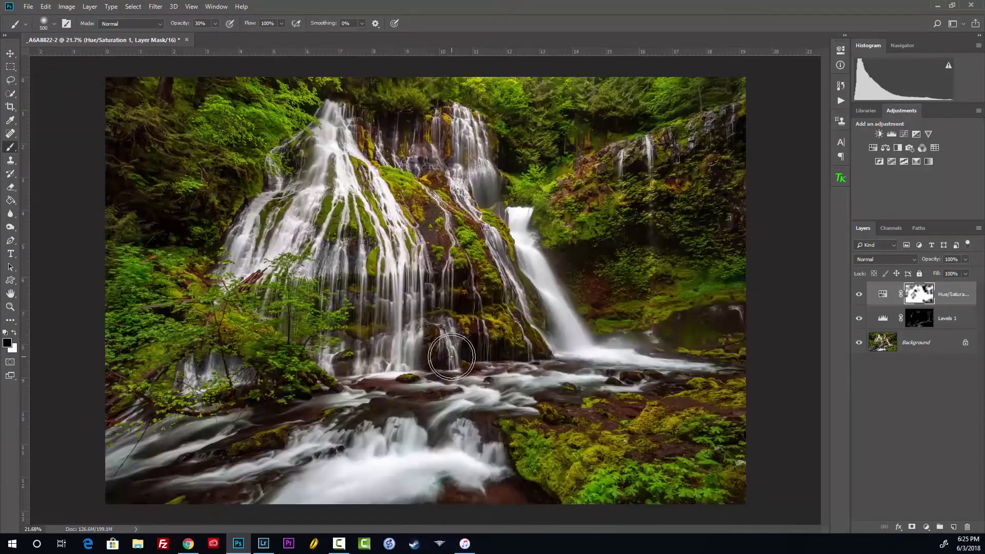
pyautogui.click(908, 402)
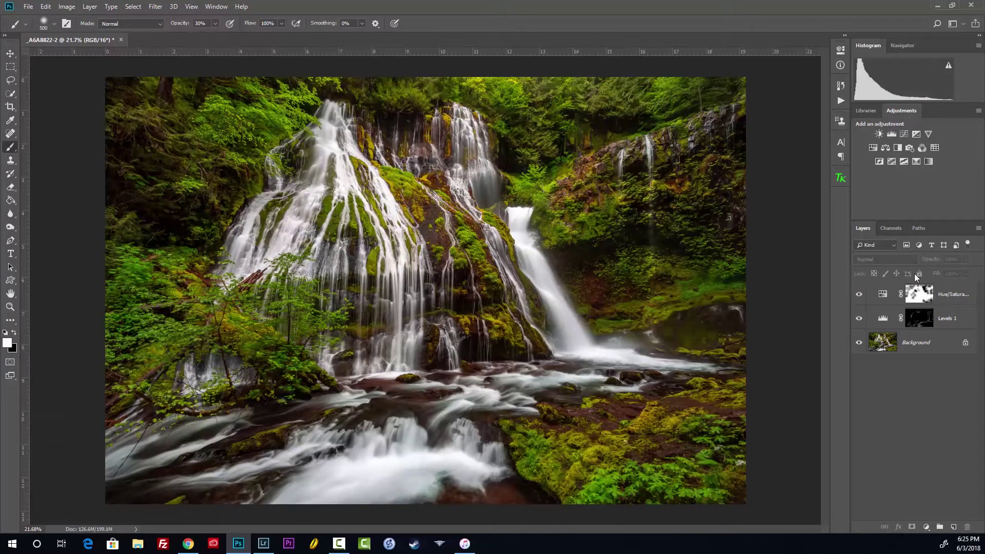
pyautogui.click(872, 149)
pyautogui.press('x')
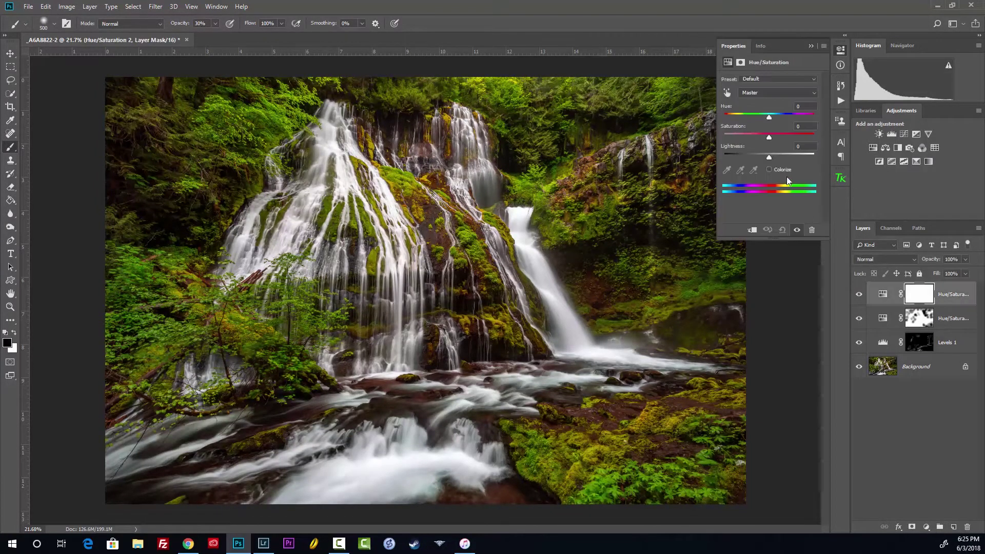
pyautogui.moveTo(770, 136); pyautogui.dragTo(737, 135)
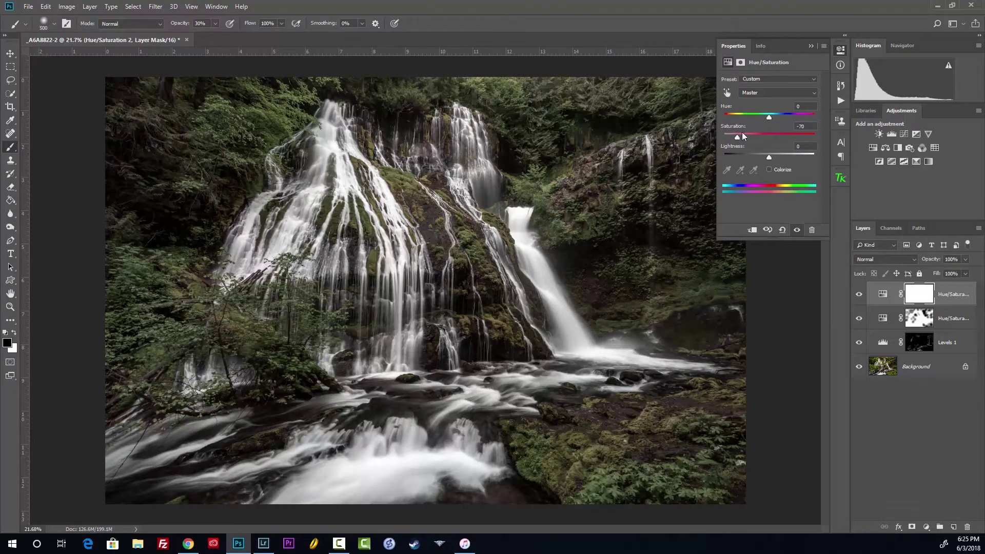
pyautogui.click(810, 47)
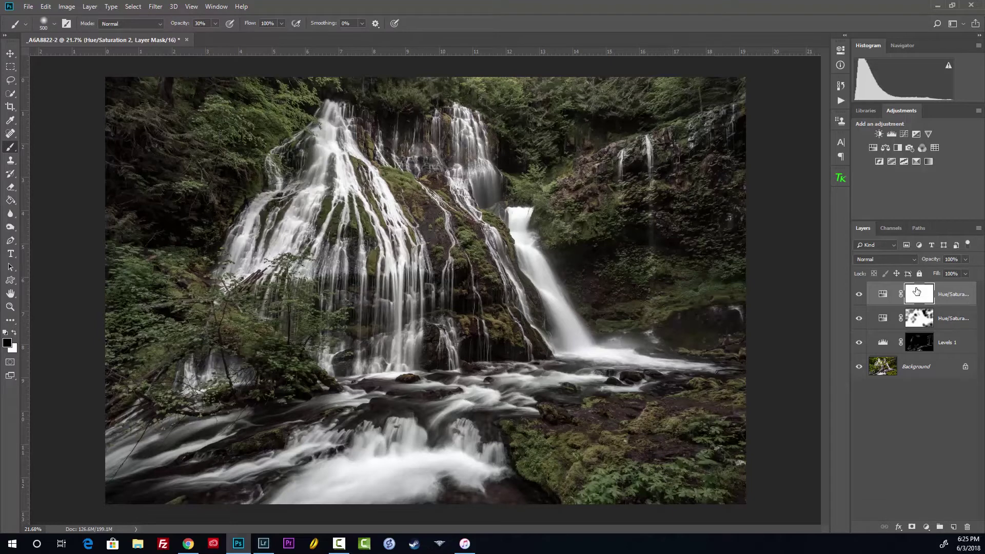
# Invert the new Hue/Saturation mask to black and paint it white at 30% opacity over the tinted lower cascade and foam.
pyautogui.hotkey('ctrl', 'i')
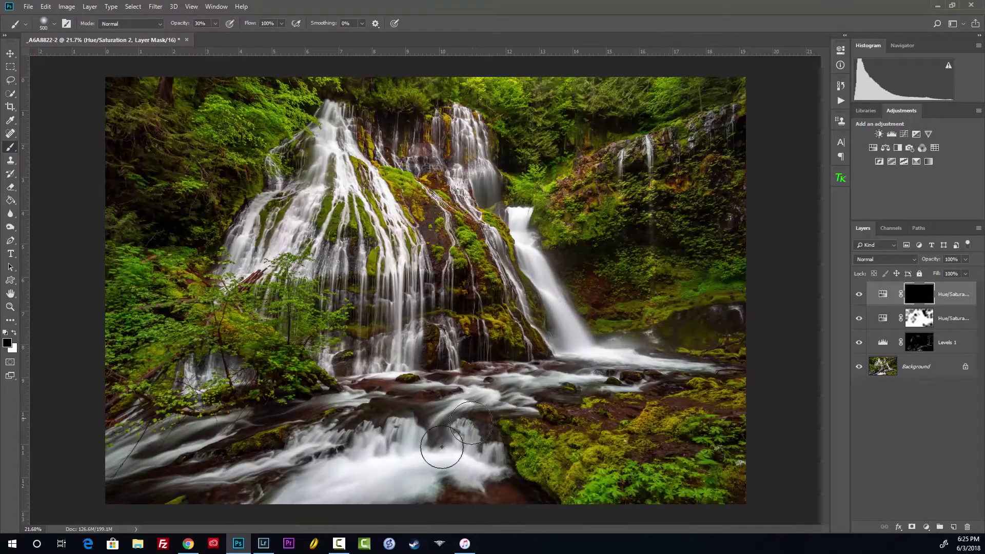
pyautogui.scroll(6, 418, 436)
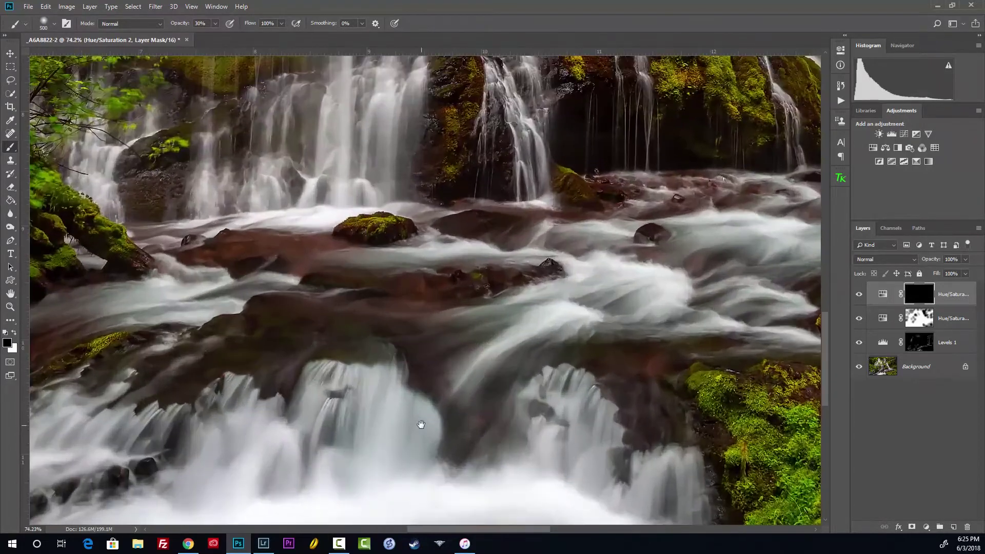
pyautogui.moveTo(420, 425); pyautogui.dragTo(580, 158)
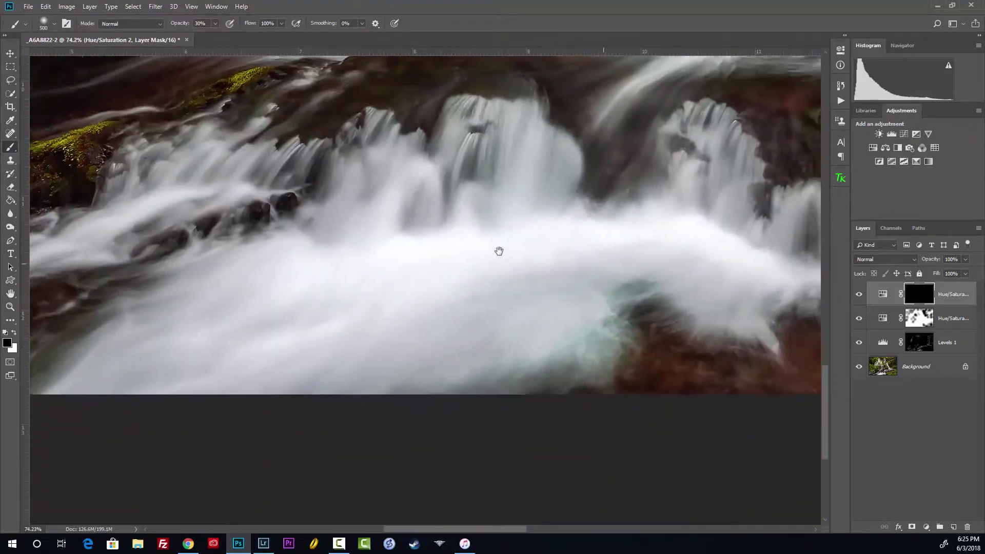
pyautogui.moveTo(498, 251); pyautogui.dragTo(354, 251)
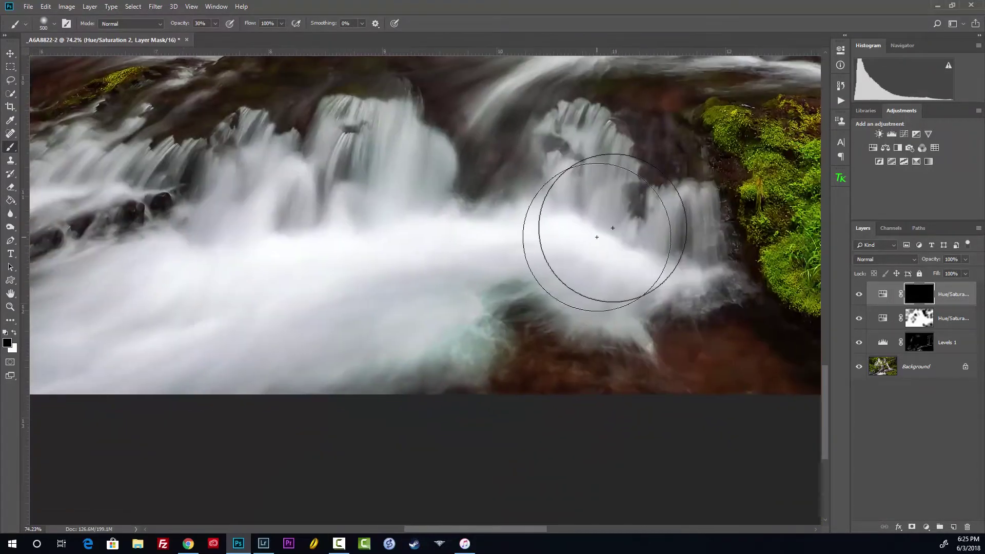
pyautogui.click(15, 333)
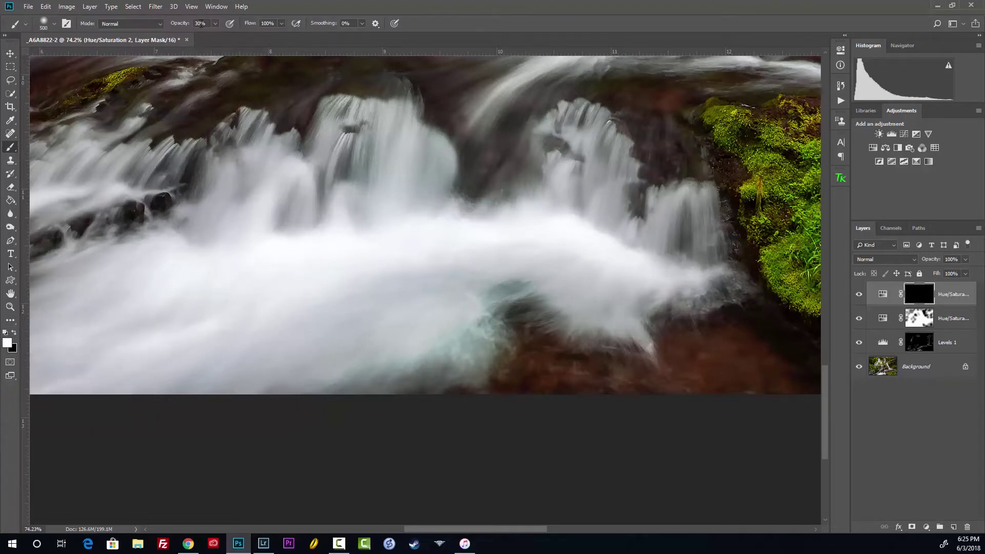
pyautogui.moveTo(491, 331)
pyautogui.mouseDown()
pyautogui.moveTo(521, 325)
pyautogui.moveTo(487, 330)
pyautogui.moveTo(567, 402)
pyautogui.moveTo(538, 322)
pyautogui.mouseUp()
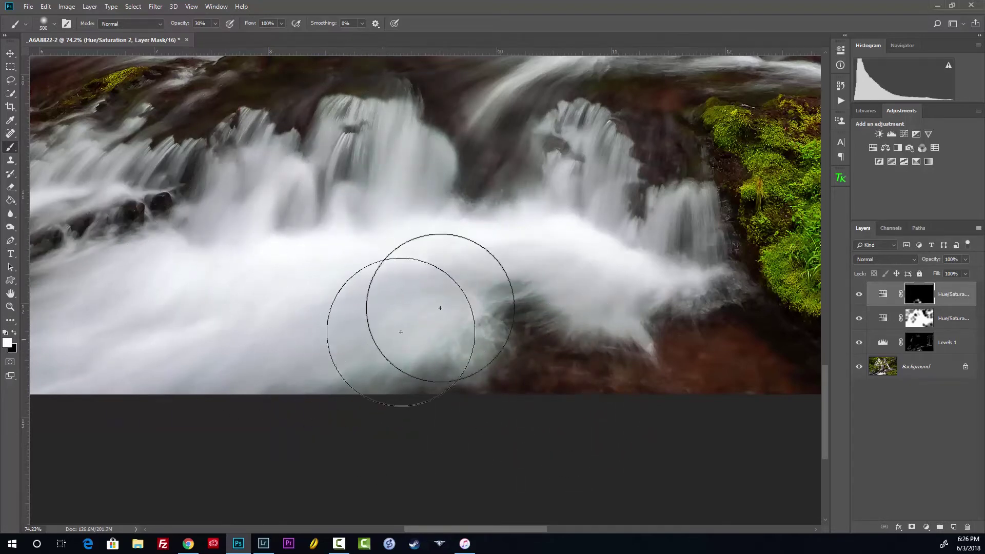
pyautogui.moveTo(605, 325)
pyautogui.mouseDown()
pyautogui.moveTo(582, 214)
pyautogui.moveTo(599, 179)
pyautogui.mouseUp()
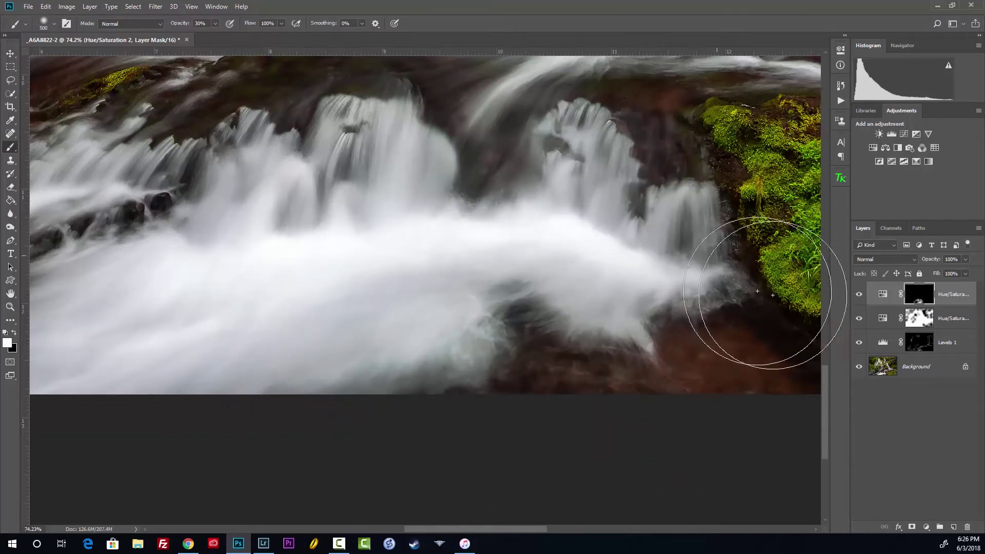
pyautogui.moveTo(527, 307)
pyautogui.mouseDown()
pyautogui.moveTo(538, 259)
pyautogui.moveTo(527, 165)
pyautogui.moveTo(418, 171)
pyautogui.mouseUp()
# Reduce the brush to 300 and 175 px and paint the top Hue/Saturation mask white over the midstream rapids above the cascade.
pyautogui.moveTo(503, 198); pyautogui.dragTo(374, 380)
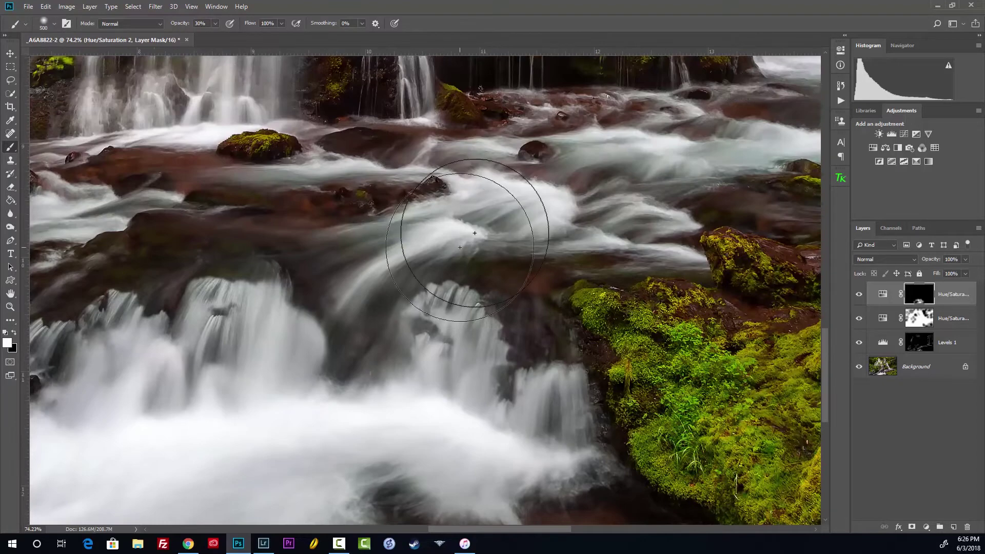
pyautogui.press('[')
pyautogui.press('[')
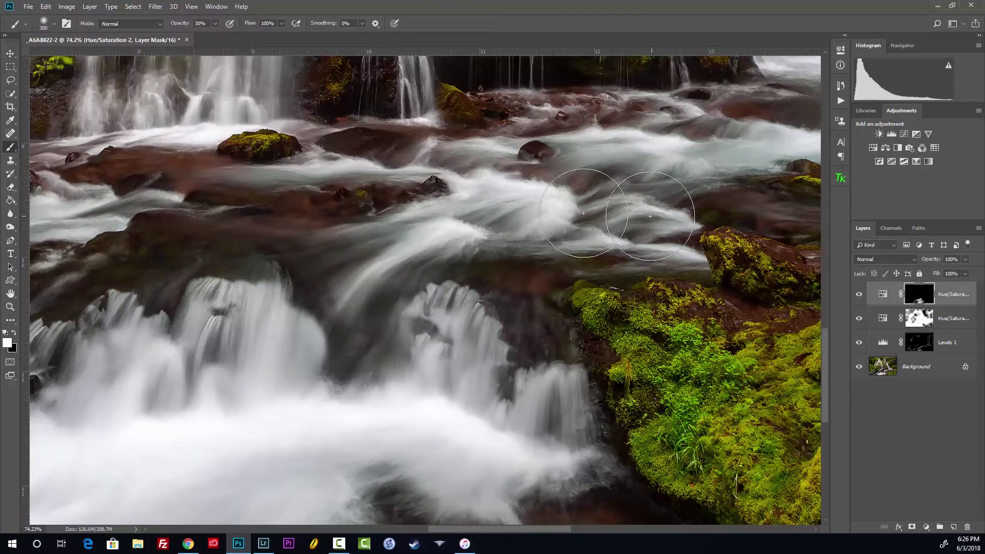
pyautogui.moveTo(528, 151)
pyautogui.mouseDown()
pyautogui.moveTo(442, 209)
pyautogui.moveTo(411, 246)
pyautogui.moveTo(390, 248)
pyautogui.moveTo(374, 178)
pyautogui.moveTo(343, 167)
pyautogui.mouseUp()
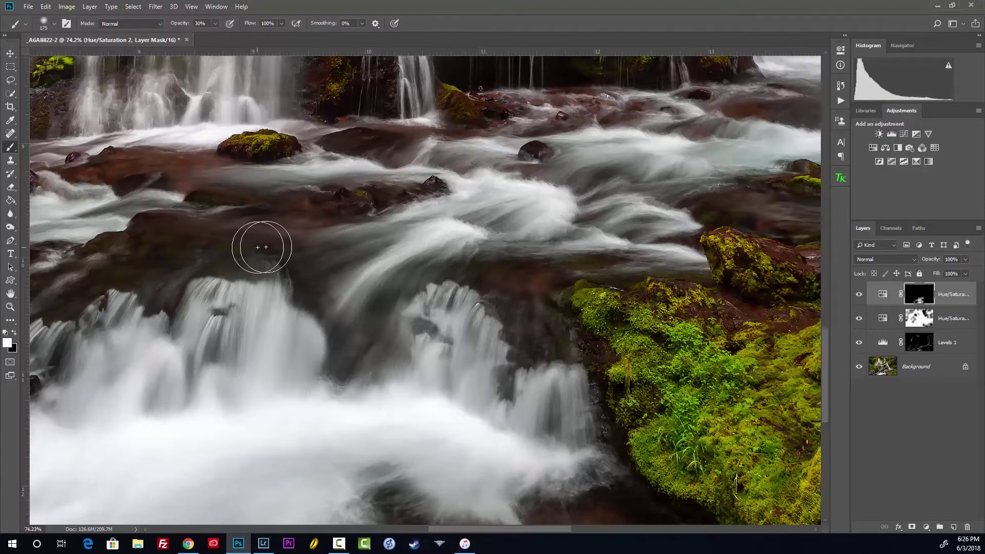
pyautogui.moveTo(618, 242); pyautogui.dragTo(304, 319)
# Paint the same mask white over the tinted stream around the rocks below the tall waterfall on the far side.
pyautogui.moveTo(448, 239)
pyautogui.mouseDown()
pyautogui.moveTo(540, 252)
pyautogui.moveTo(523, 230)
pyautogui.moveTo(574, 242)
pyautogui.moveTo(500, 229)
pyautogui.moveTo(433, 239)
pyautogui.mouseUp()
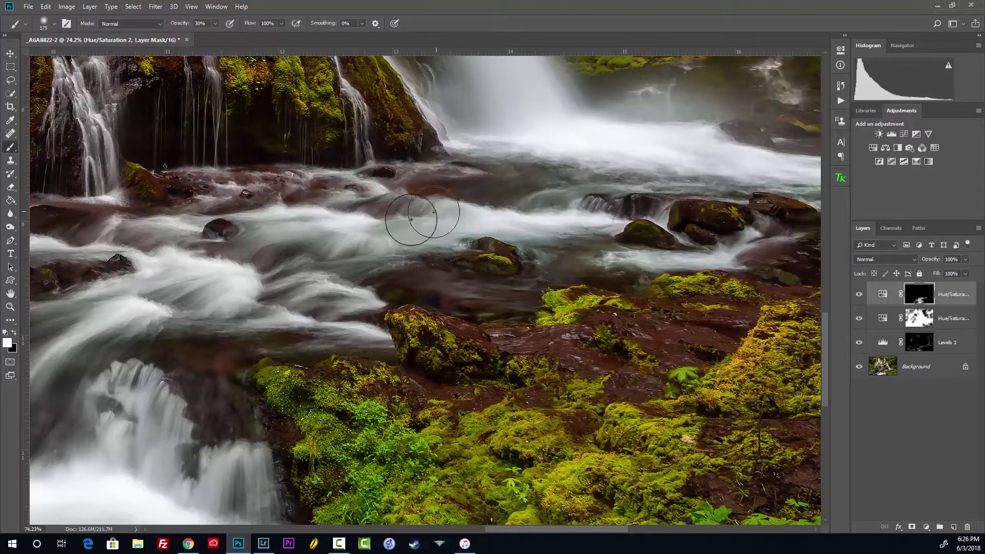
pyautogui.moveTo(535, 235); pyautogui.dragTo(305, 233)
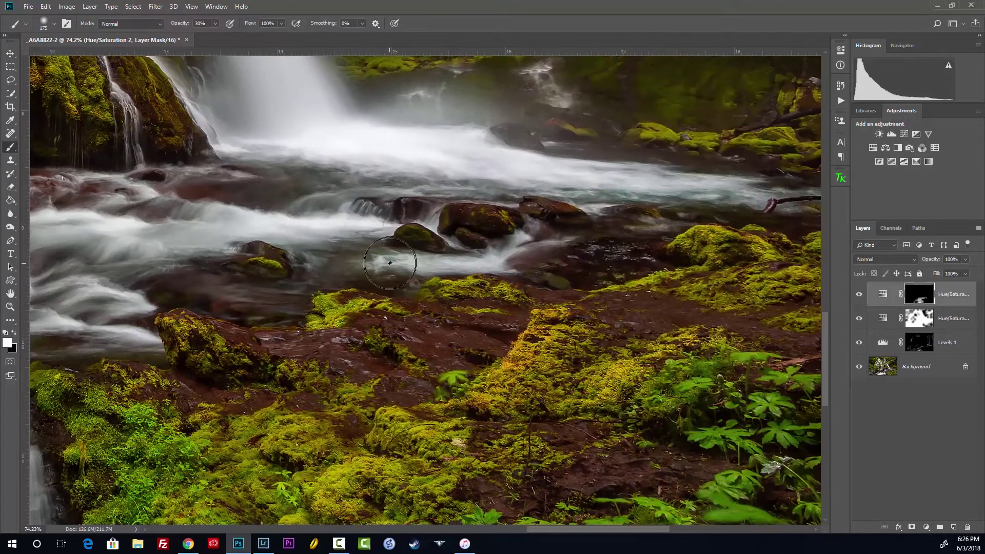
pyautogui.moveTo(421, 196)
pyautogui.mouseDown()
pyautogui.moveTo(437, 179)
pyautogui.moveTo(598, 190)
pyautogui.moveTo(685, 180)
pyautogui.mouseUp()
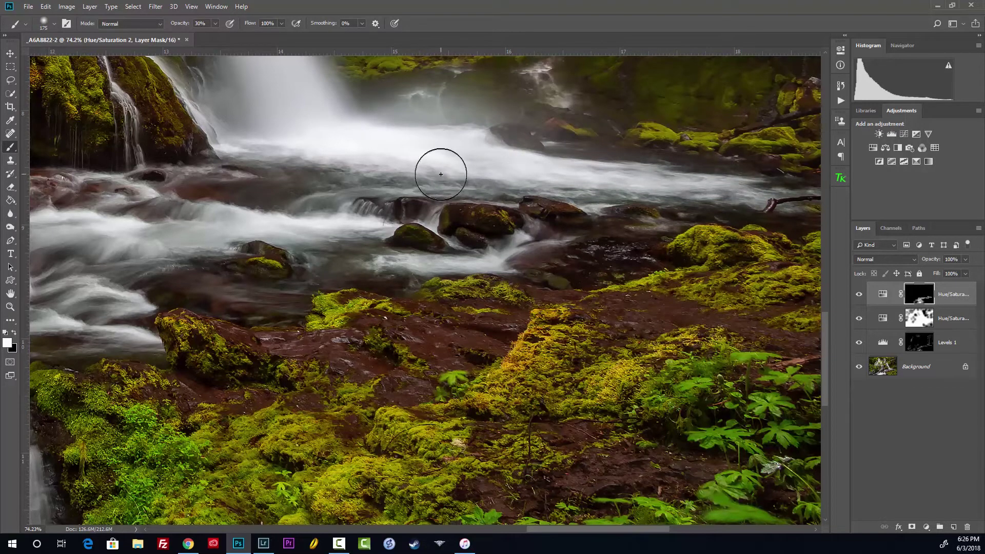
pyautogui.scroll(-4, 337, 250)
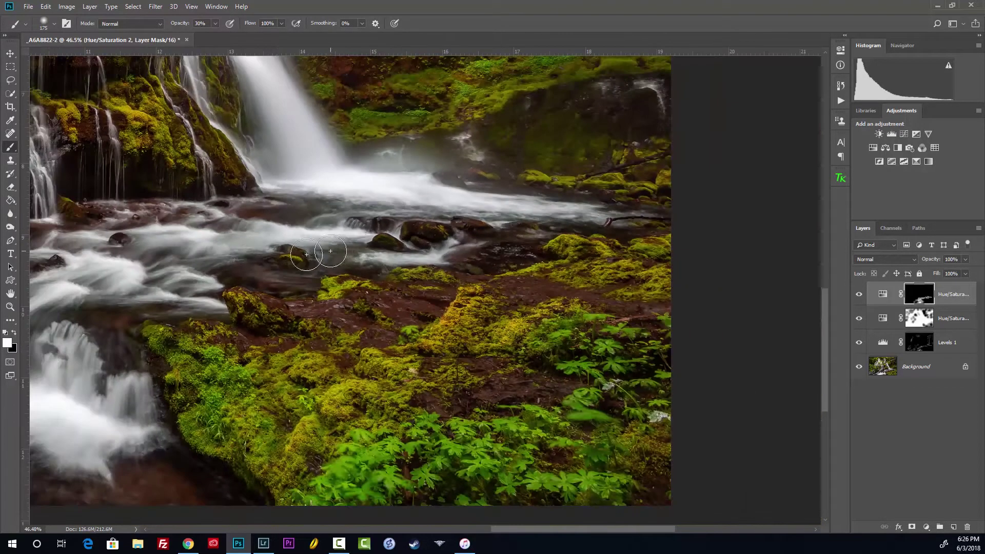
pyautogui.scroll(-3, 321, 305)
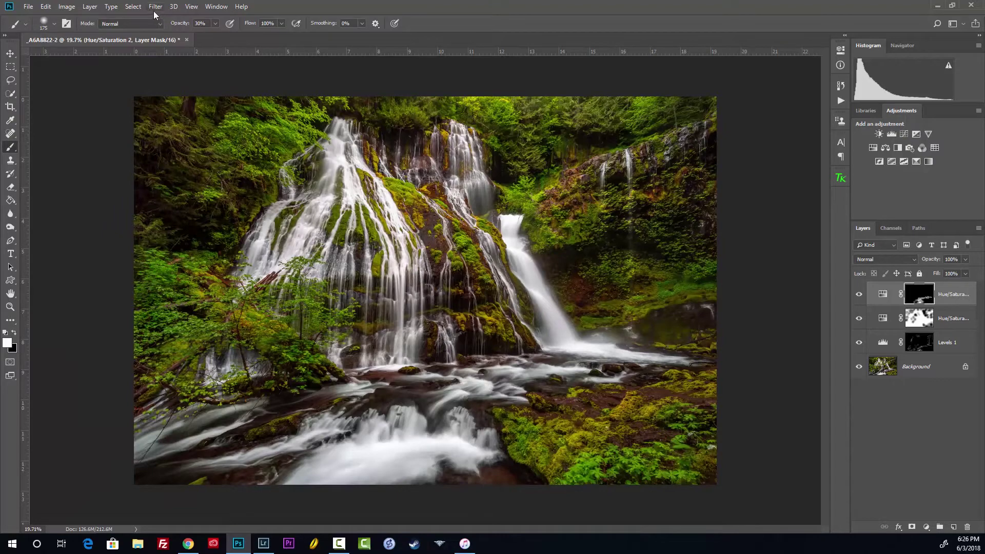
pyautogui.click(132, 6)
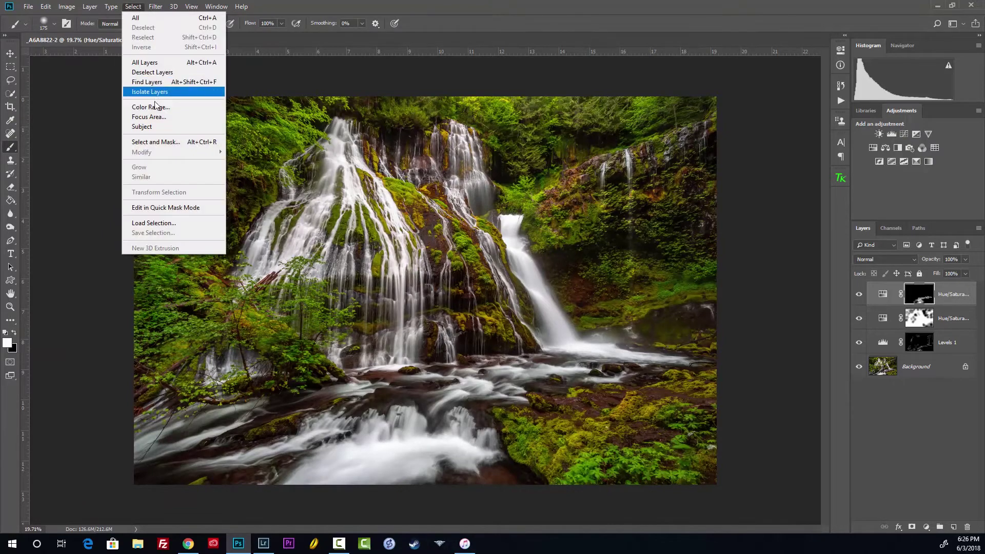
pyautogui.click(434, 257)
# Paint the mask white at 30% opacity over the stream below the overhanging branches and beside the mossy log.
pyautogui.scroll(4, 307, 261)
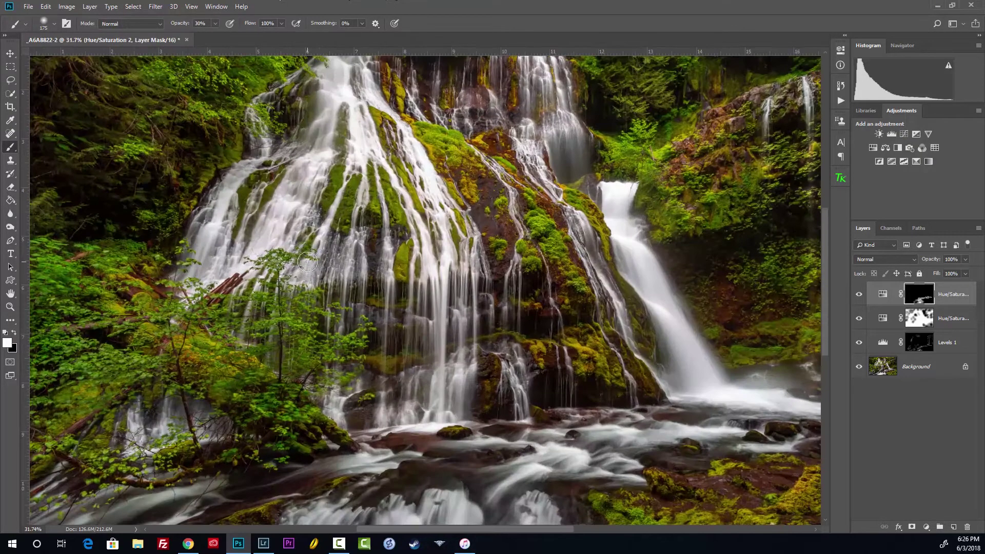
pyautogui.scroll(-5, 379, 304)
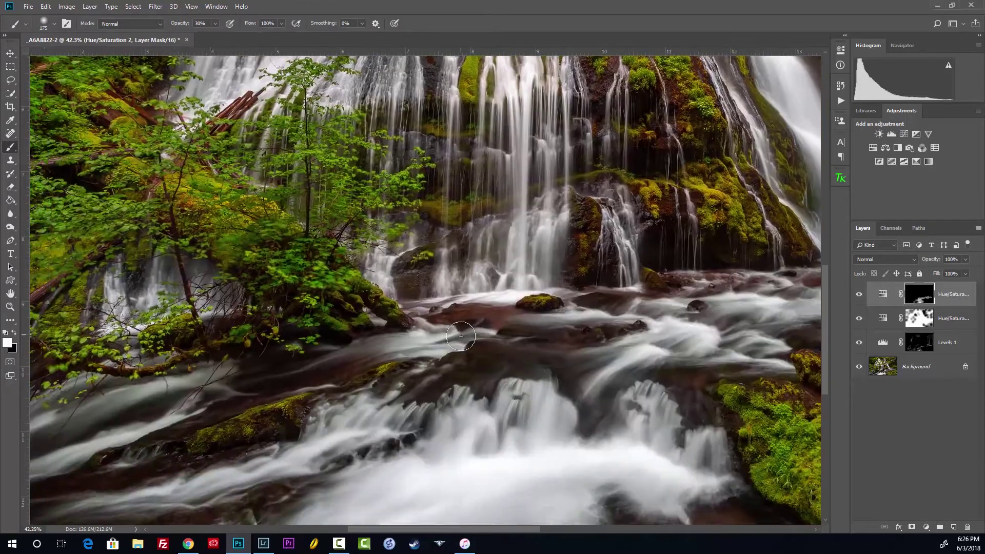
pyautogui.scroll(2, 461, 334)
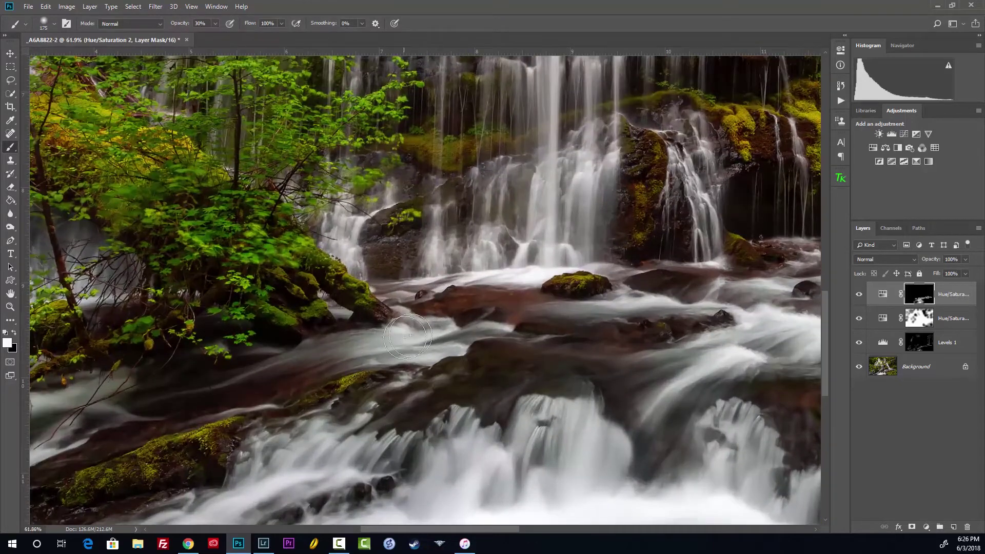
pyautogui.moveTo(319, 385); pyautogui.dragTo(604, 257)
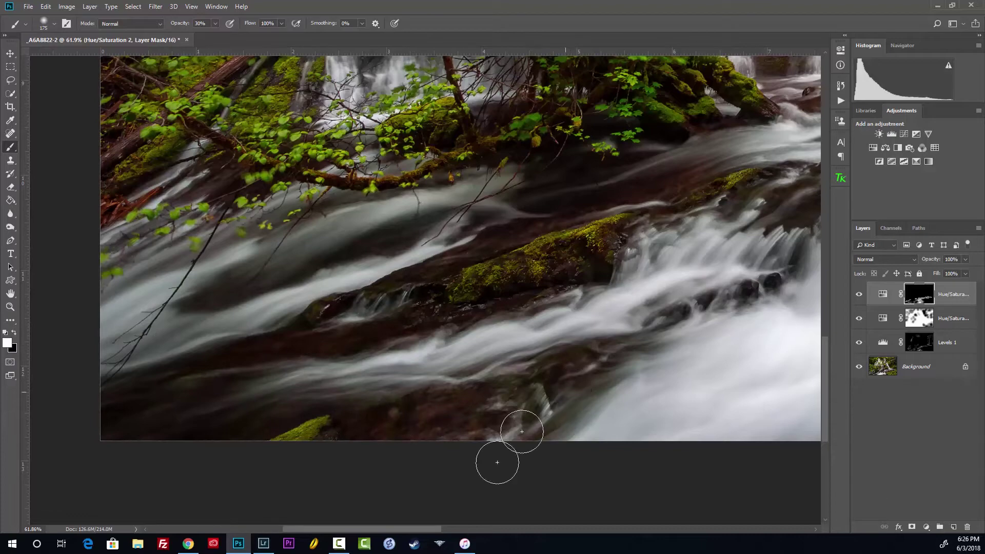
pyautogui.moveTo(556, 439)
pyautogui.mouseDown()
pyautogui.moveTo(517, 369)
pyautogui.moveTo(409, 392)
pyautogui.mouseUp()
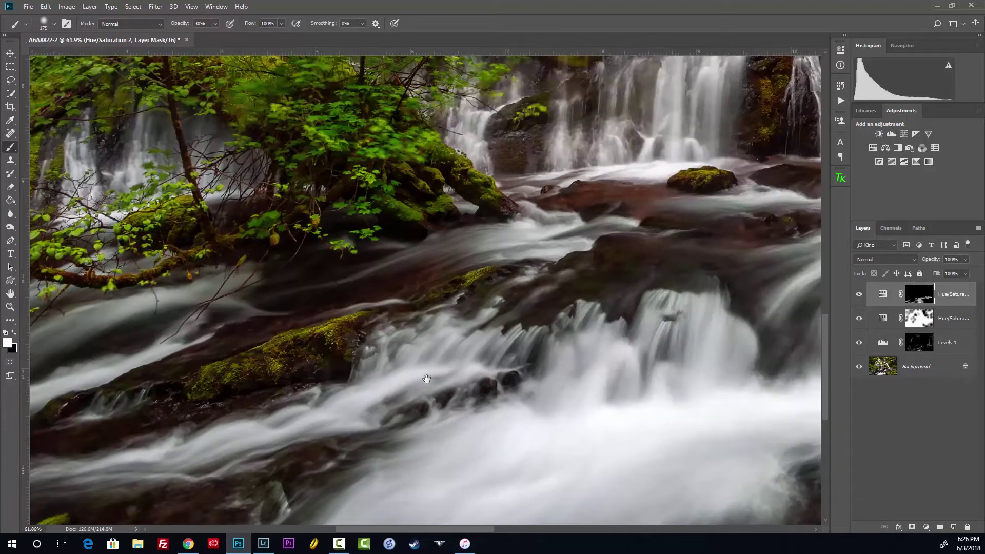
pyautogui.scroll(-4, 401, 375)
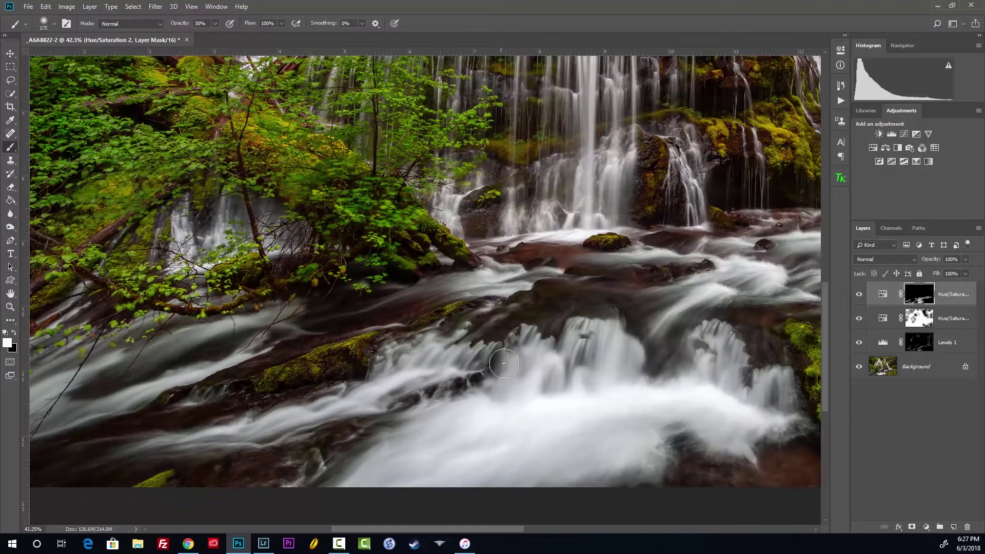
pyautogui.moveTo(503, 395); pyautogui.dragTo(368, 408)
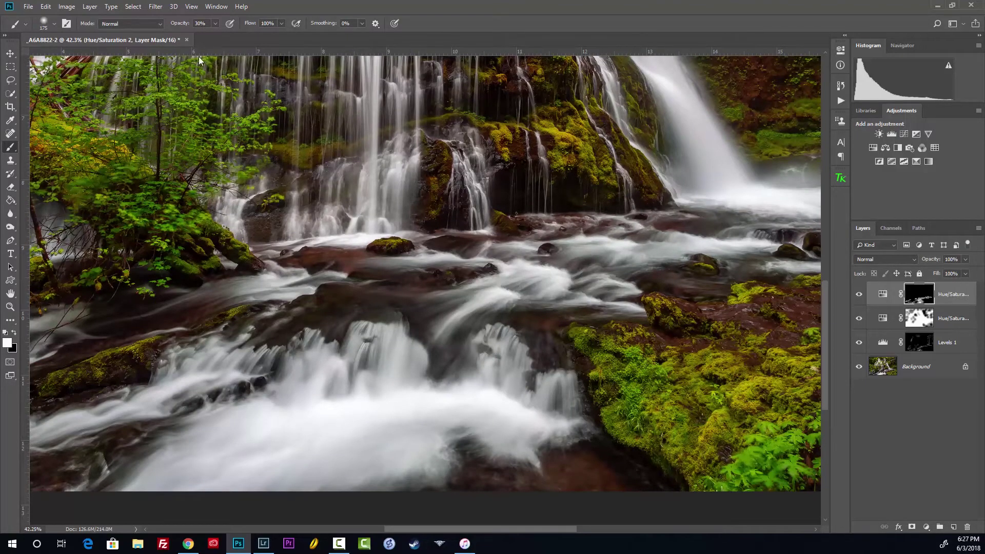
# Examine the waterfalls and the stream up close for remaining color tint, and return to the full photo.
pyautogui.scroll(-4, 434, 317)
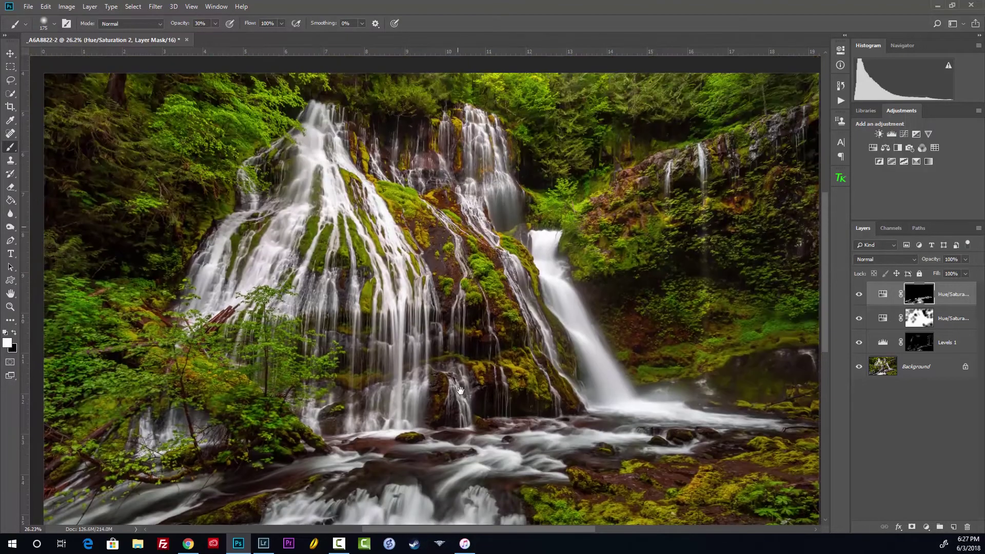
pyautogui.scroll(6, 590, 317)
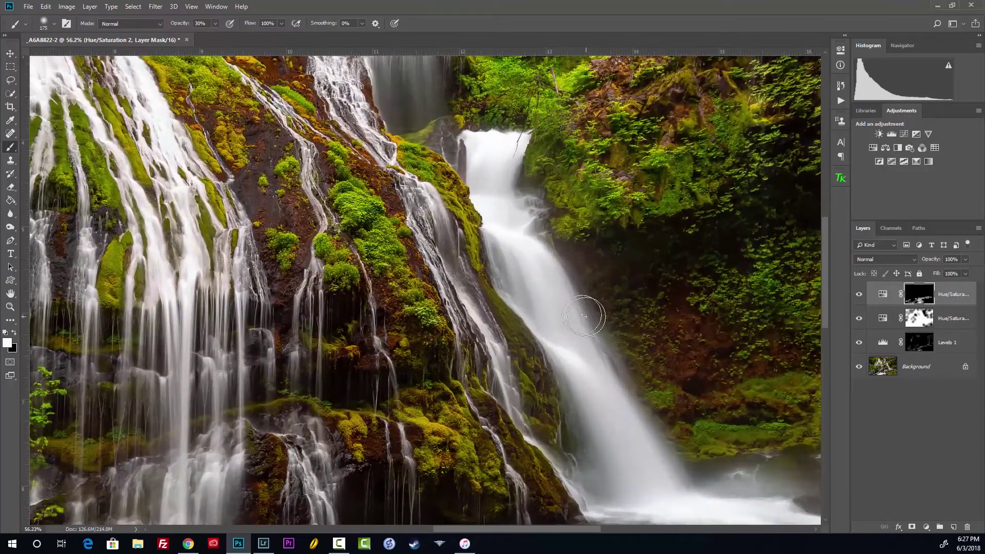
pyautogui.moveTo(612, 391); pyautogui.dragTo(247, 216)
pyautogui.moveTo(208, 250); pyautogui.dragTo(616, 257)
pyautogui.moveTo(318, 257); pyautogui.dragTo(590, 256)
pyautogui.moveTo(404, 259); pyautogui.dragTo(646, 242)
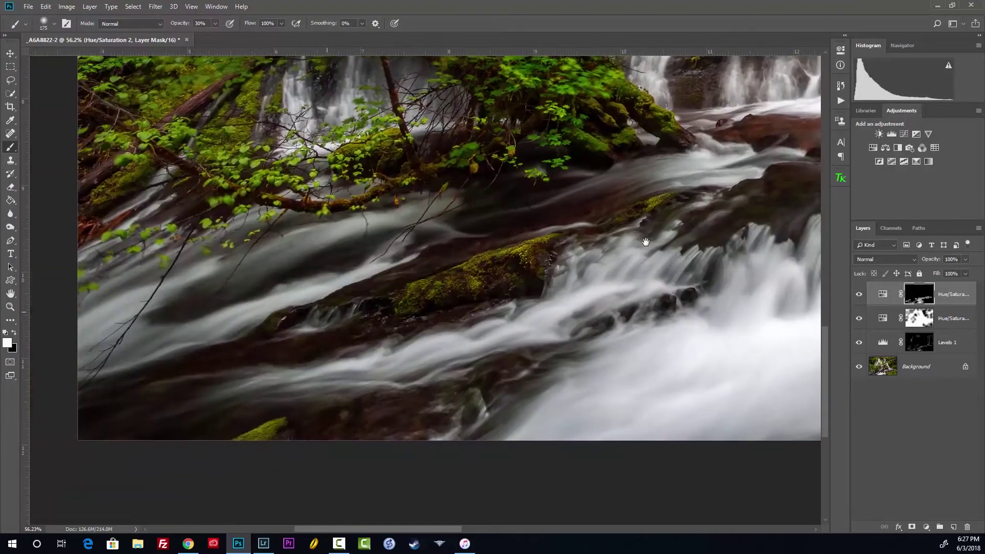
pyautogui.moveTo(421, 222); pyautogui.dragTo(589, 405)
pyautogui.moveTo(297, 118); pyautogui.dragTo(425, 390)
pyautogui.moveTo(534, 267); pyautogui.dragTo(196, 325)
pyautogui.moveTo(462, 328); pyautogui.dragTo(297, 328)
pyautogui.moveTo(523, 356); pyautogui.dragTo(374, 257)
pyautogui.hotkey('ctrl', '0')
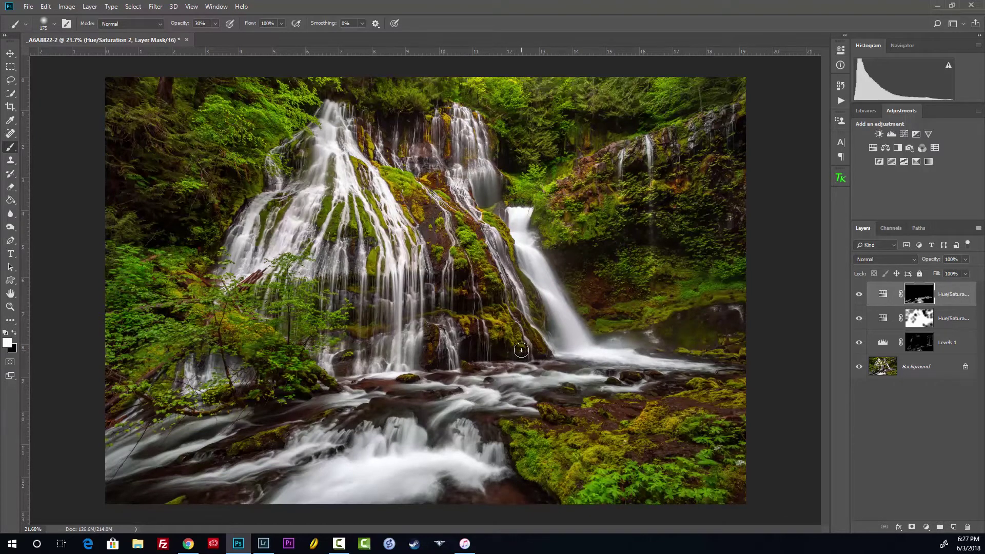
# Compare the full photo and the lower cascade with the top Hue/Saturation layer hidden and shown.
pyautogui.click(857, 294)
pyautogui.click(857, 295)
pyautogui.scroll(3, 447, 477)
pyautogui.scroll(1, 446, 477)
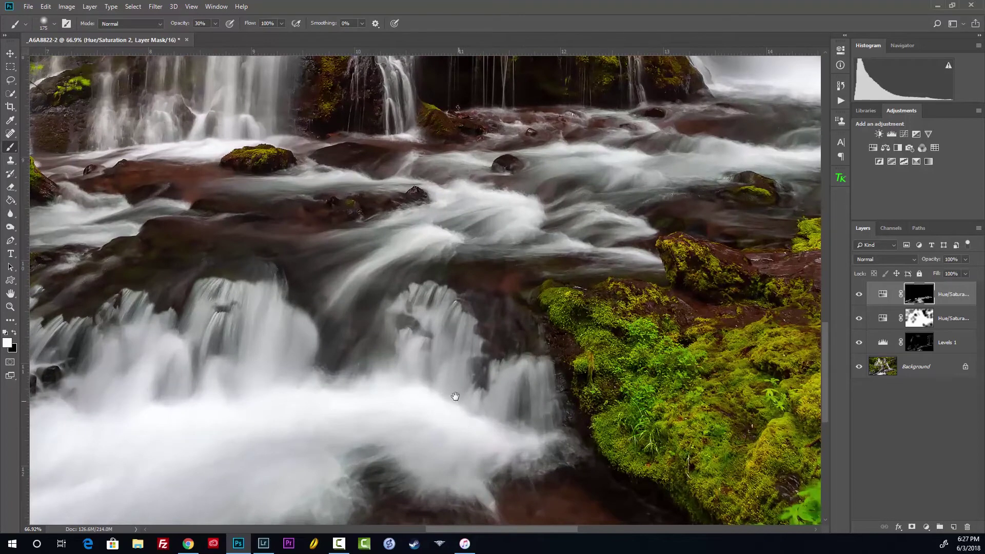
pyautogui.moveTo(455, 402); pyautogui.dragTo(511, 296)
pyautogui.click(858, 294)
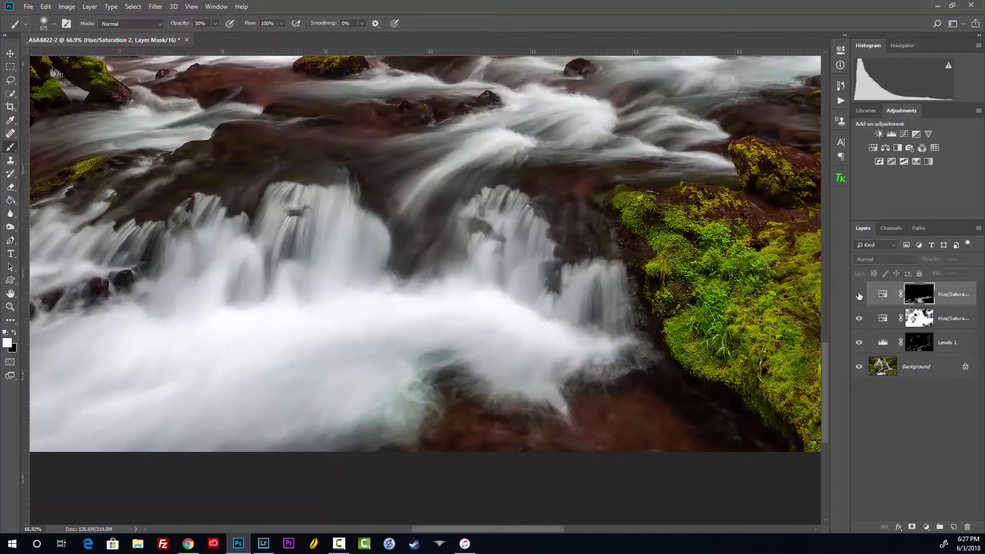
pyautogui.click(859, 295)
pyautogui.click(859, 294)
pyautogui.click(859, 295)
pyautogui.click(858, 295)
pyautogui.click(859, 295)
pyautogui.click(857, 295)
pyautogui.scroll(-5, 530, 382)
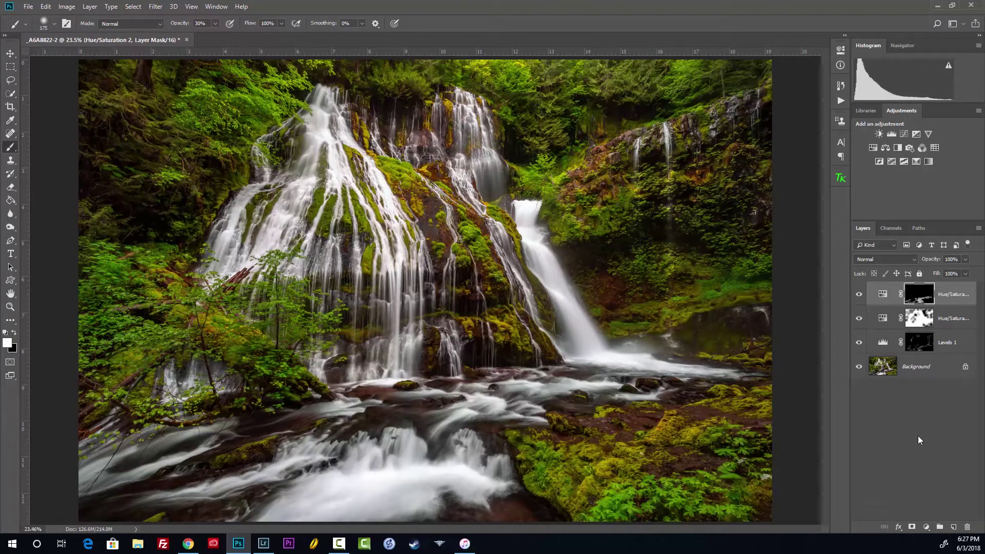
pyautogui.click(911, 395)
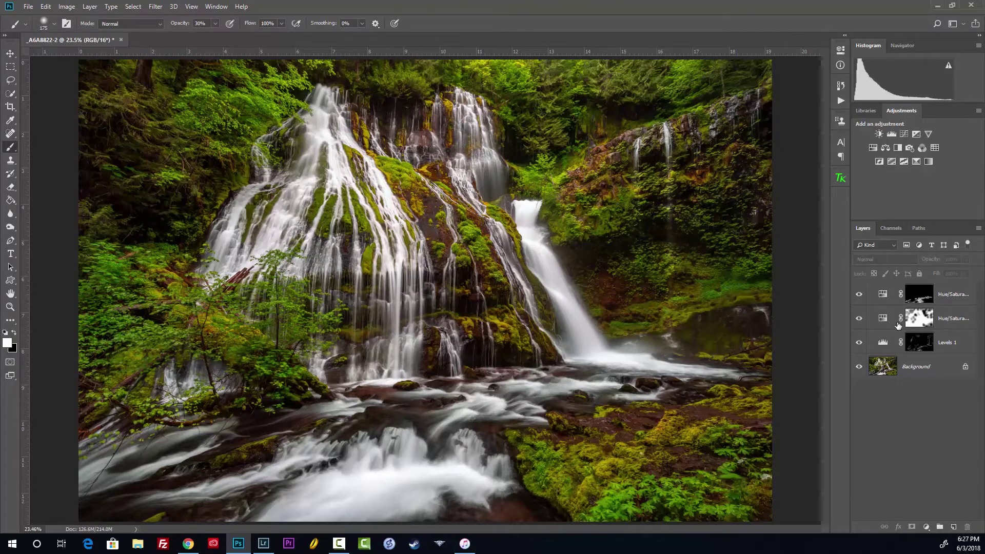
pyautogui.scroll(-1, 765, 357)
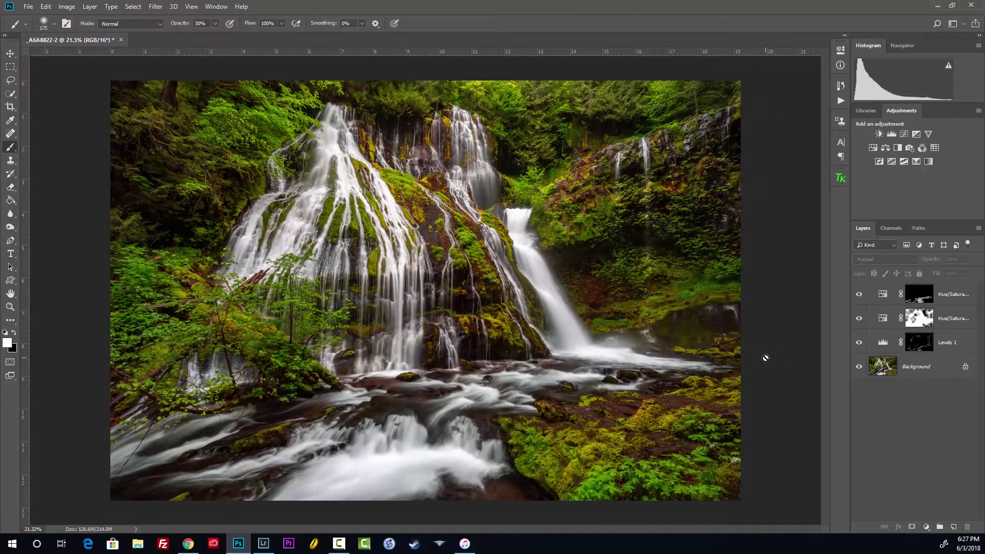
pyautogui.scroll(1, 765, 357)
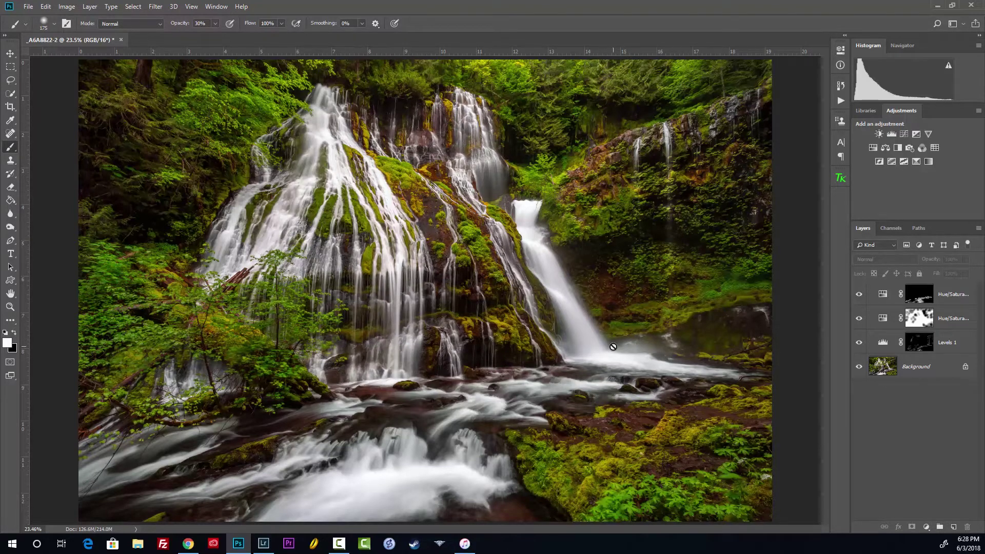
pyautogui.click(889, 370)
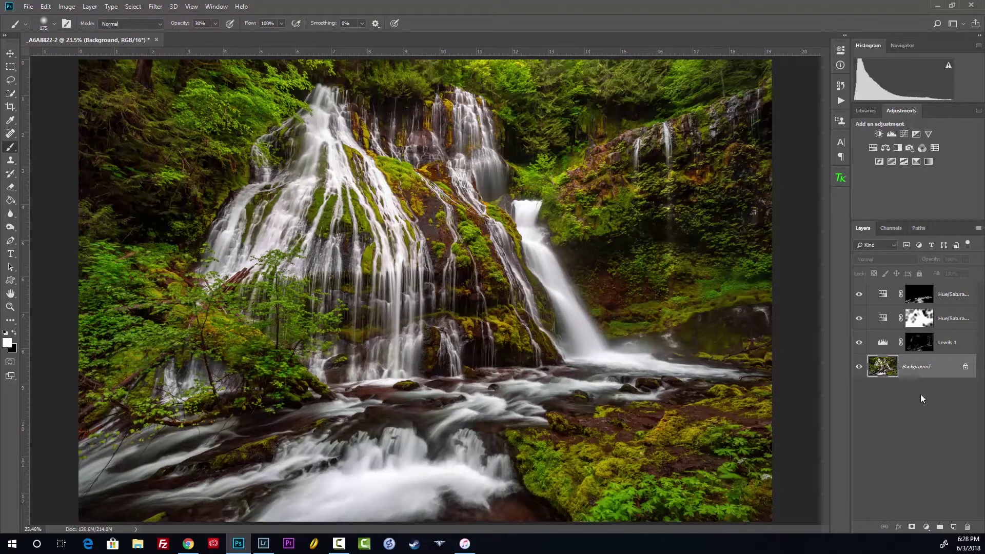
pyautogui.click(891, 405)
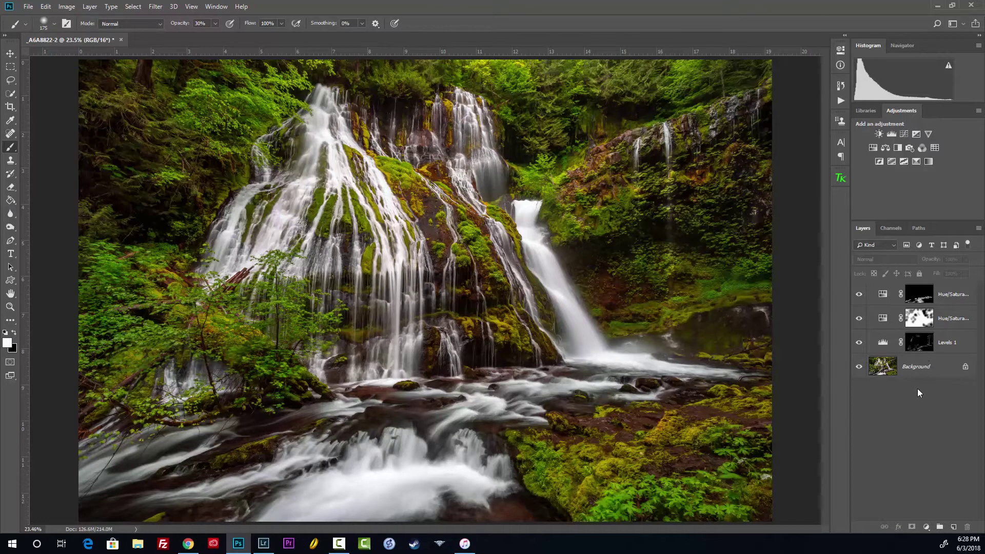
pyautogui.moveTo(886, 375); pyautogui.dragTo(859, 380)
# Stamp all visible layers into a new top layer and apply a Gaussian Blur with a radius of 30 pixels to it.
pyautogui.hotkey('ctrl', 'shift', 'alt', 'e')
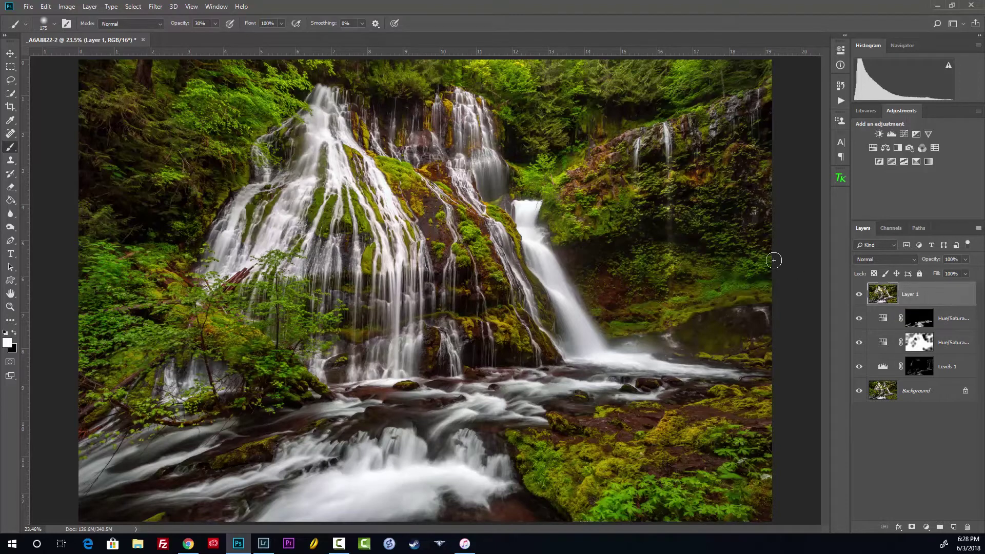
pyautogui.click(156, 6)
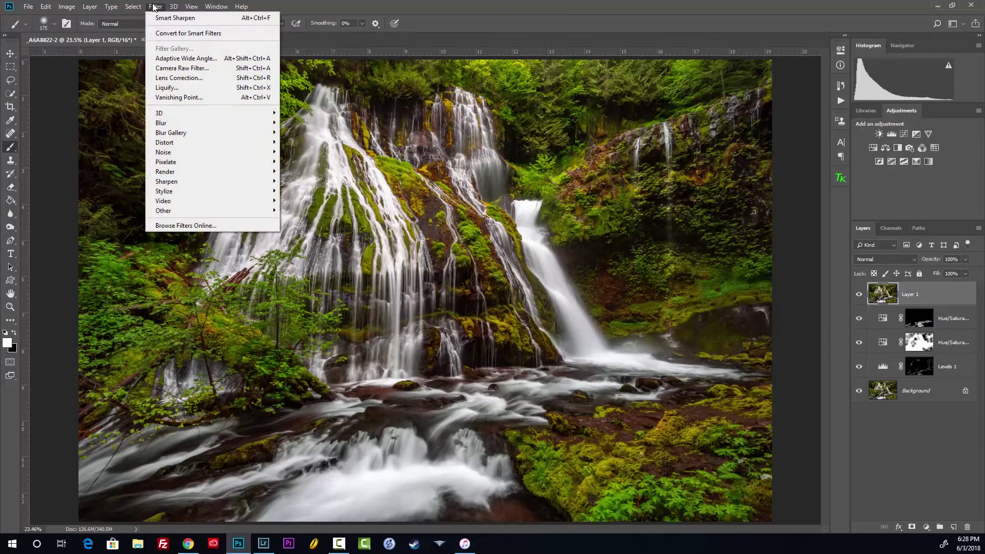
pyautogui.moveTo(200, 126)
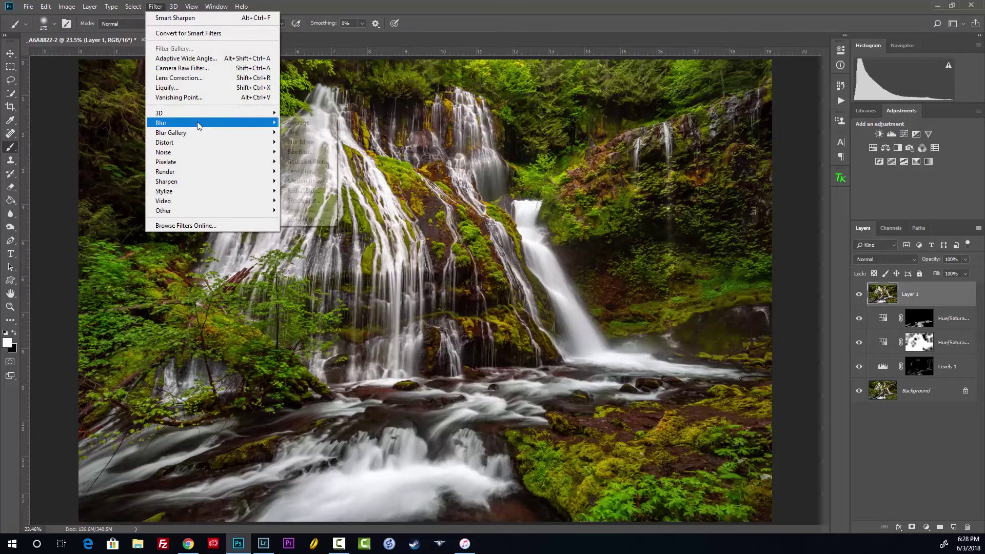
pyautogui.click(302, 161)
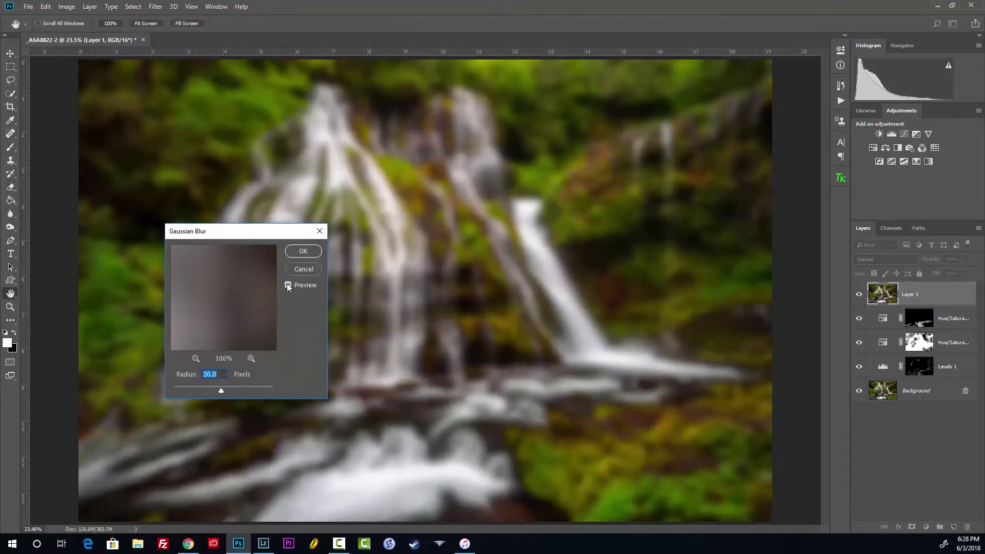
pyautogui.click(303, 251)
pyautogui.press('b')
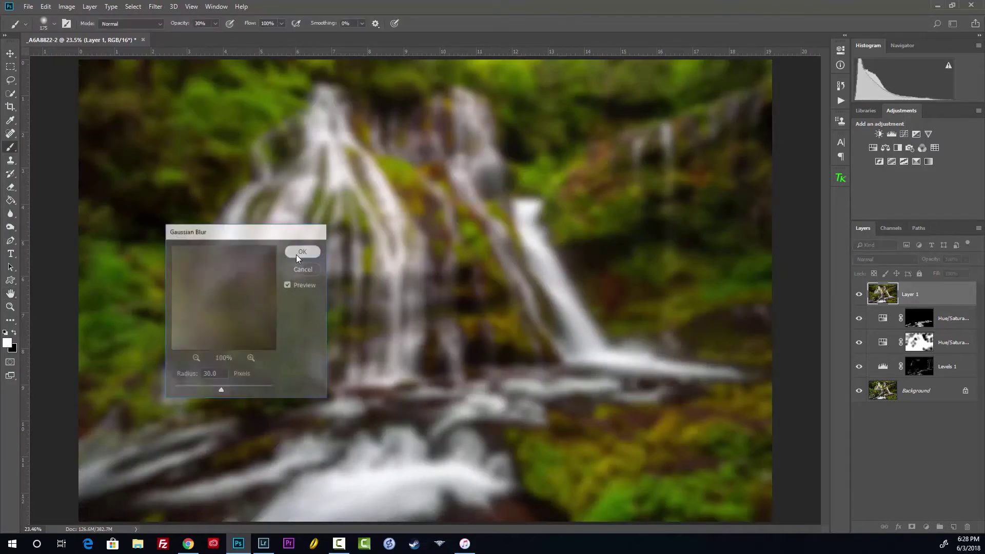
# Hide the blurred top layer and select the Background layer.
pyautogui.click(859, 296)
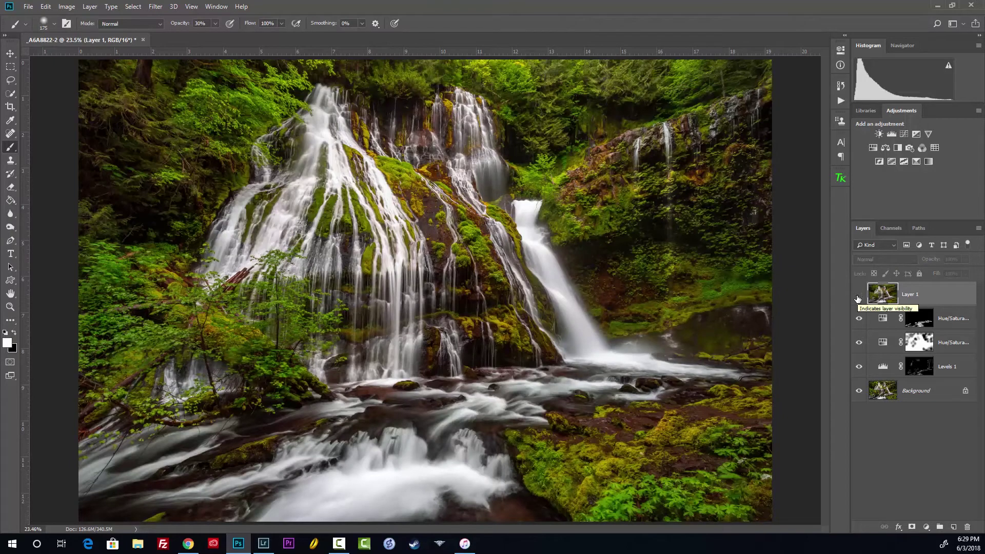
pyautogui.click(882, 393)
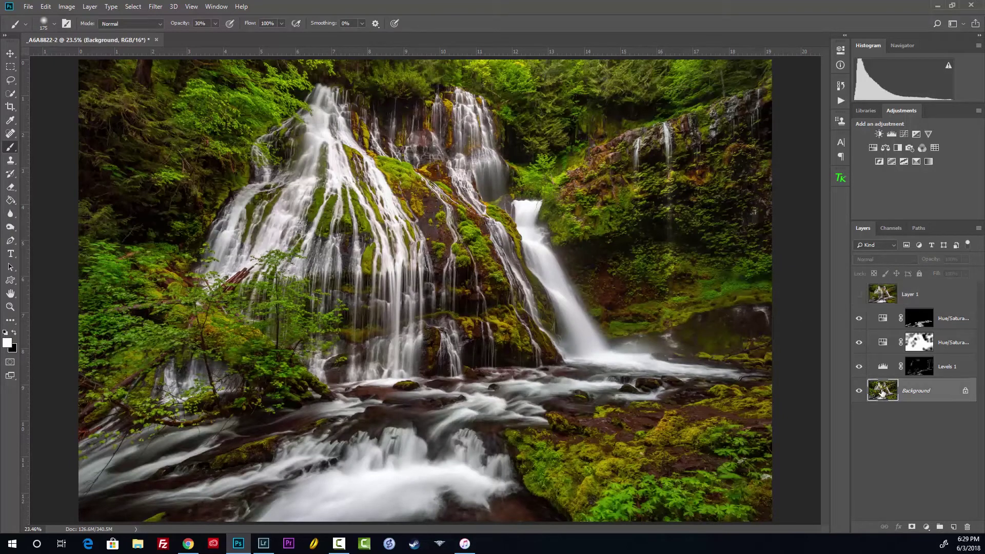
# Load the composite RGB channel's luminosity as a selection and apply it as a layer mask on the shown blurred top layer.
pyautogui.click(894, 231)
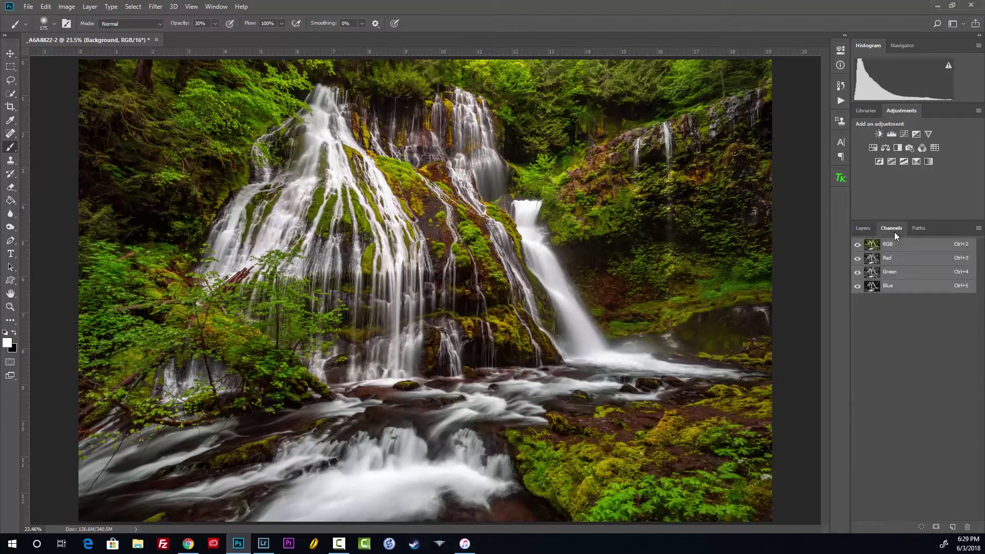
pyautogui.keyDown('ctrl'); pyautogui.click(875, 249); pyautogui.keyUp('ctrl')
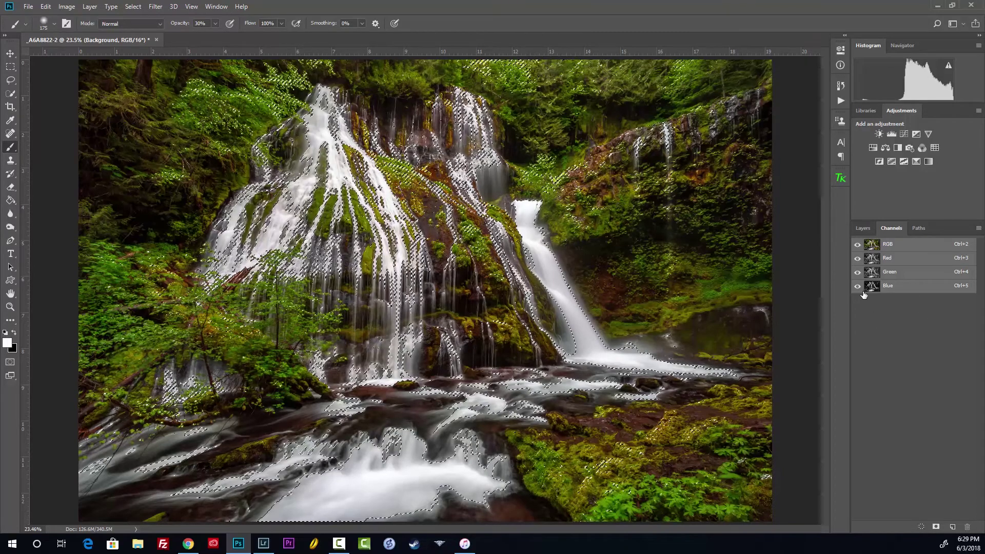
pyautogui.click(862, 228)
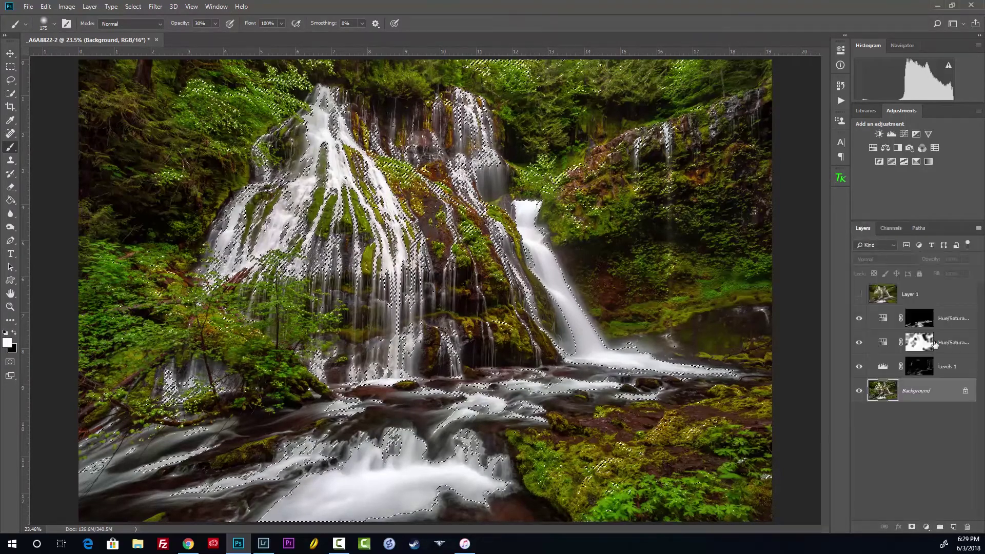
pyautogui.click(895, 297)
pyautogui.click(859, 294)
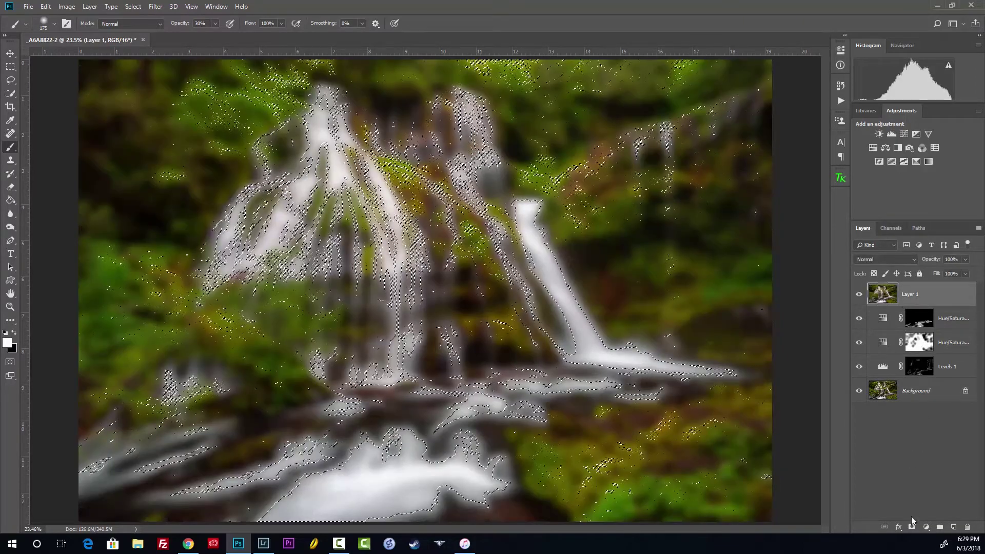
pyautogui.click(911, 527)
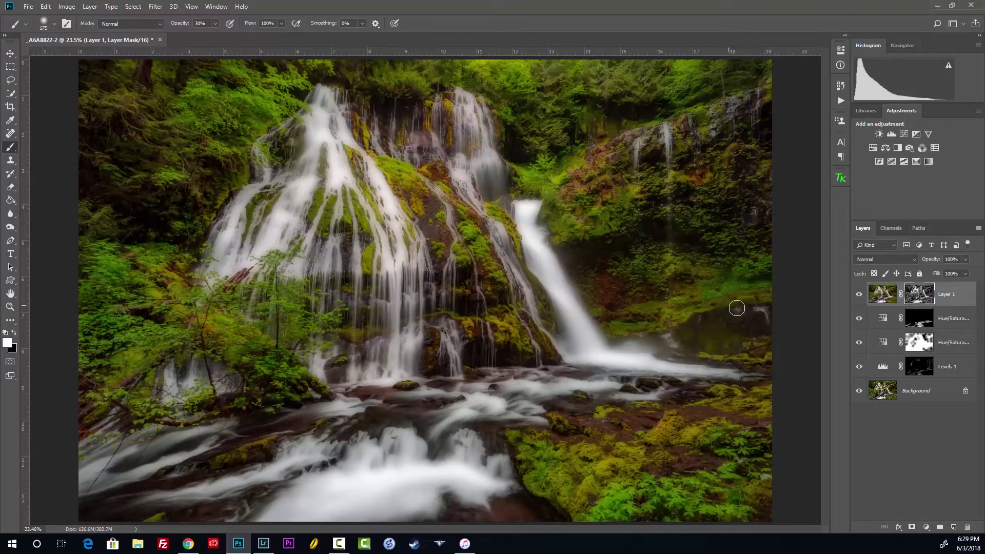
# Set the blurred layer's blend mode to Soft Light and deselect all layers.
pyautogui.click(876, 301)
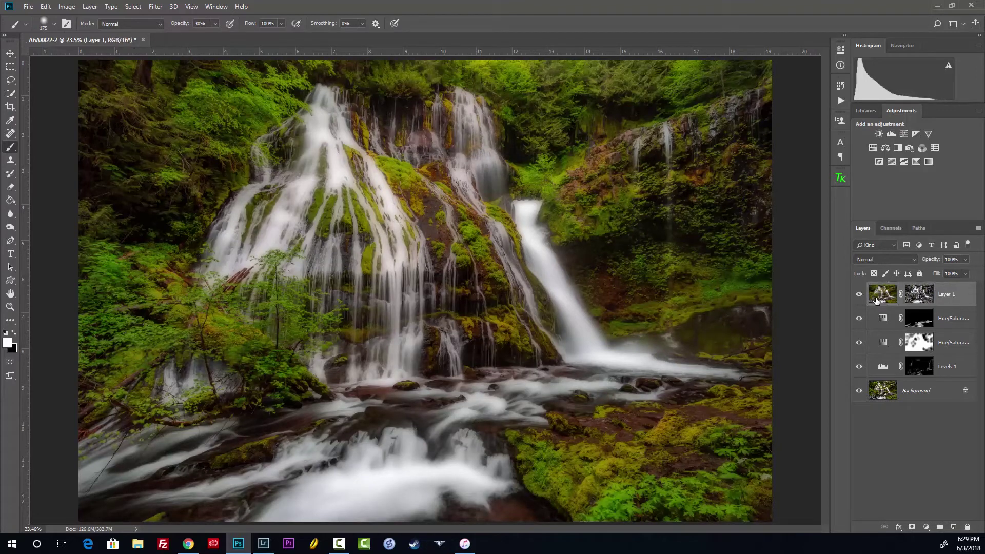
pyautogui.click(876, 261)
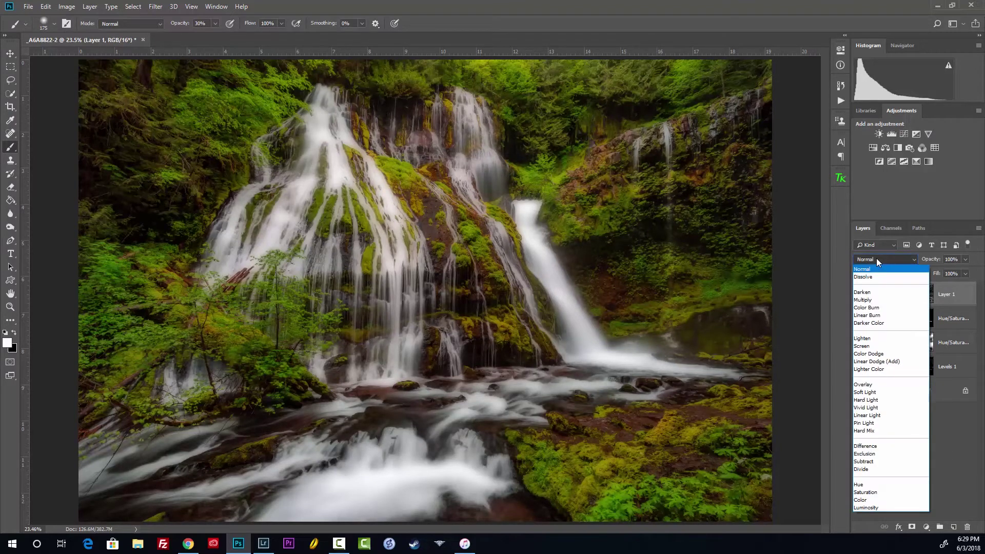
pyautogui.click(895, 391)
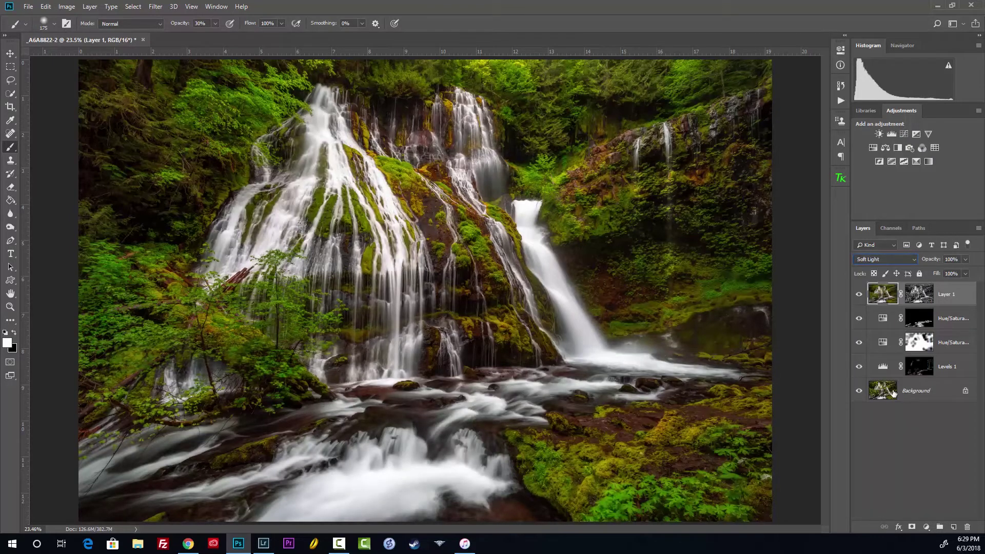
pyautogui.click(896, 451)
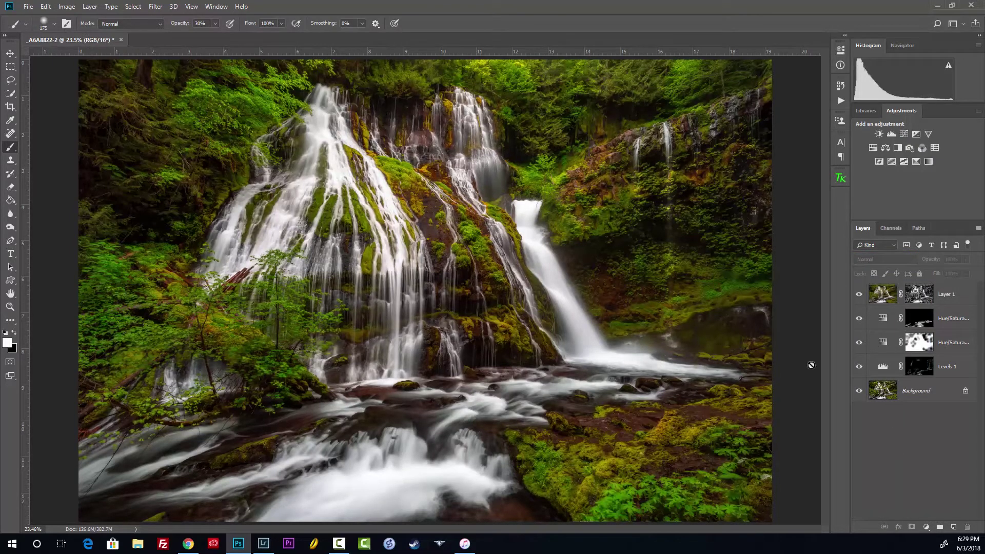
# Reduce the density of the blurred layer's luminosity mask to 80%.
pyautogui.click(919, 296)
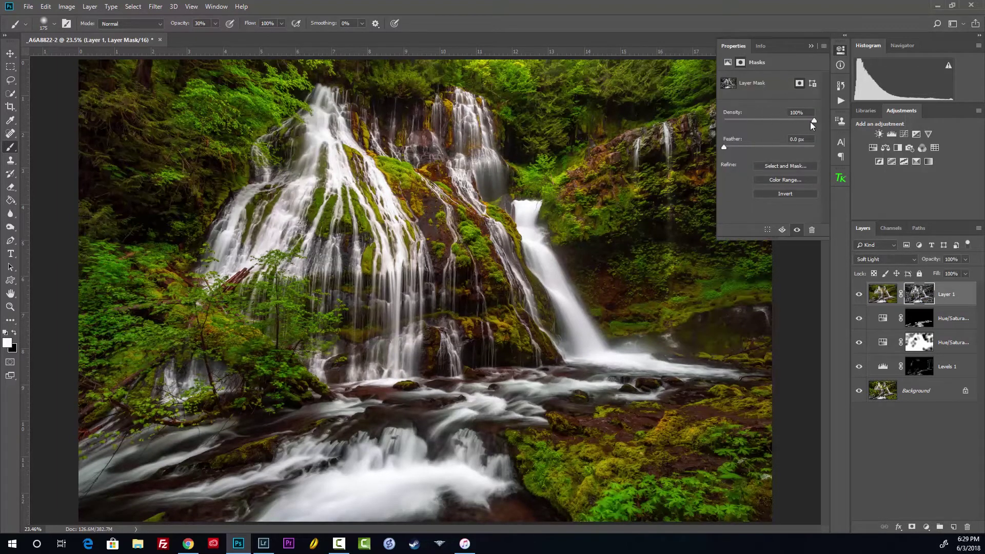
pyautogui.moveTo(788, 117)
pyautogui.mouseDown()
pyautogui.moveTo(777, 117)
pyautogui.moveTo(796, 117)
pyautogui.mouseUp()
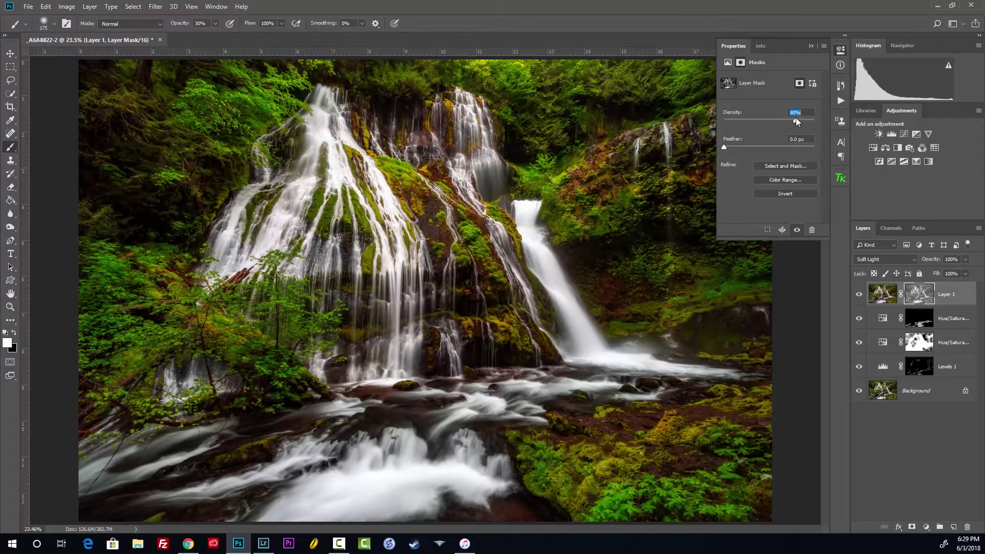
pyautogui.click(810, 47)
# Examine the shadowed foliage, the mossy rocks and the waterfalls up close for the effect of the soft glow layer.
pyautogui.scroll(1, 743, 205)
pyautogui.scroll(3, 742, 205)
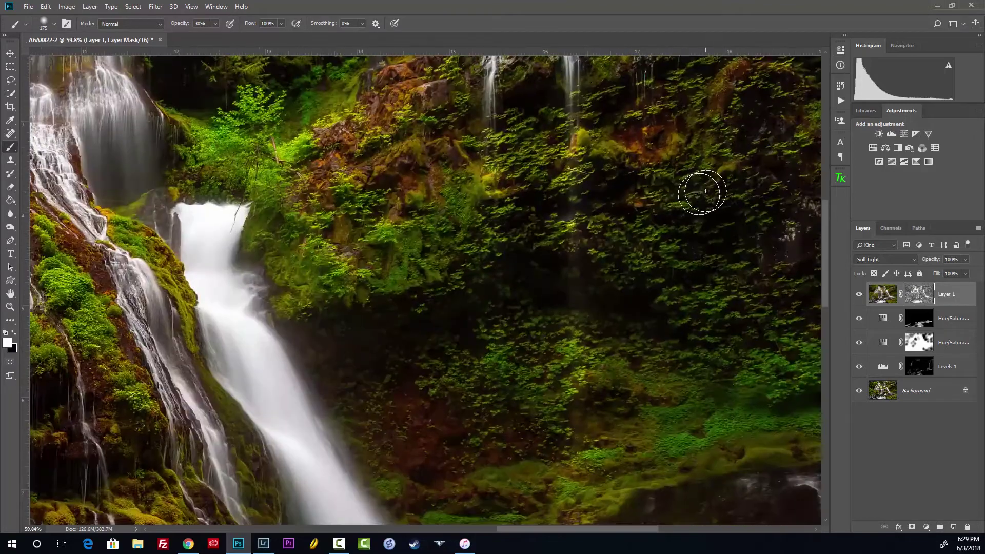
pyautogui.scroll(2, 567, 220)
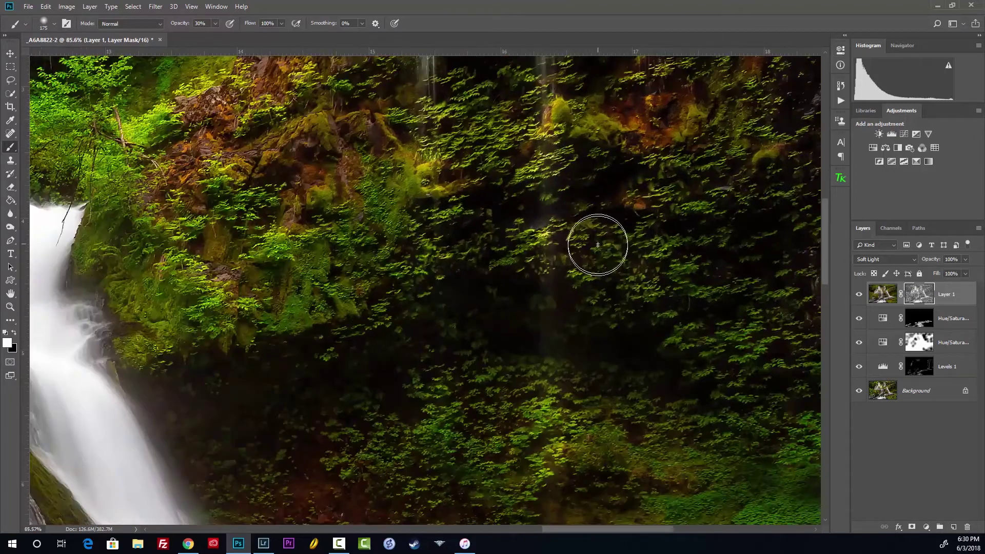
pyautogui.moveTo(269, 297); pyautogui.dragTo(786, 272)
pyautogui.scroll(-1, 553, 283)
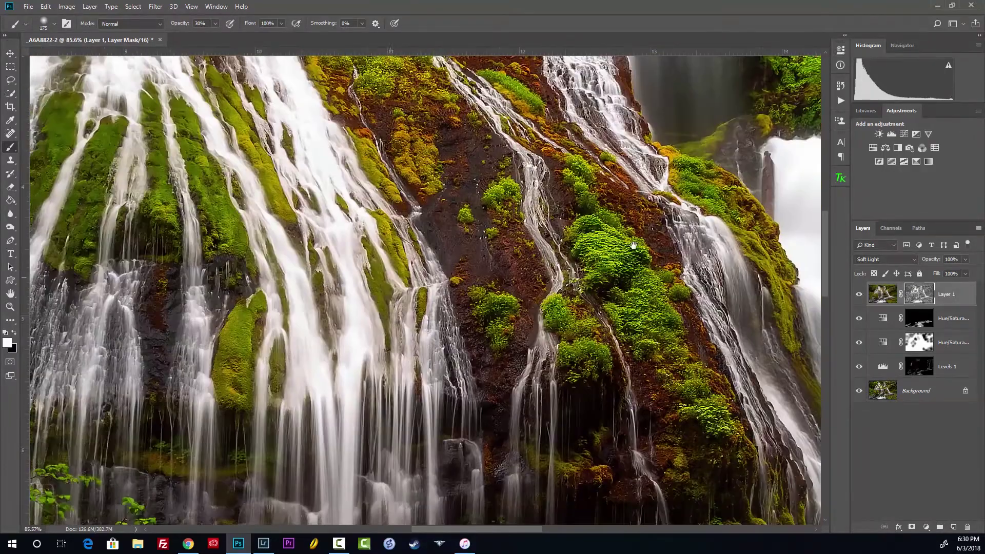
pyautogui.moveTo(553, 283); pyautogui.dragTo(594, 190)
pyautogui.scroll(-5, 594, 190)
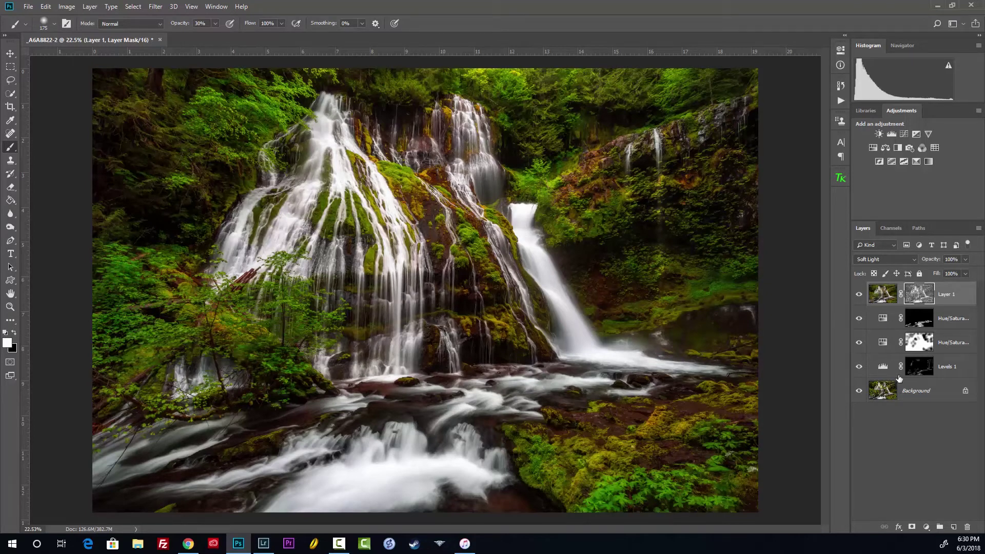
# Stamp all visible layers into a new top layer.
pyautogui.click(921, 439)
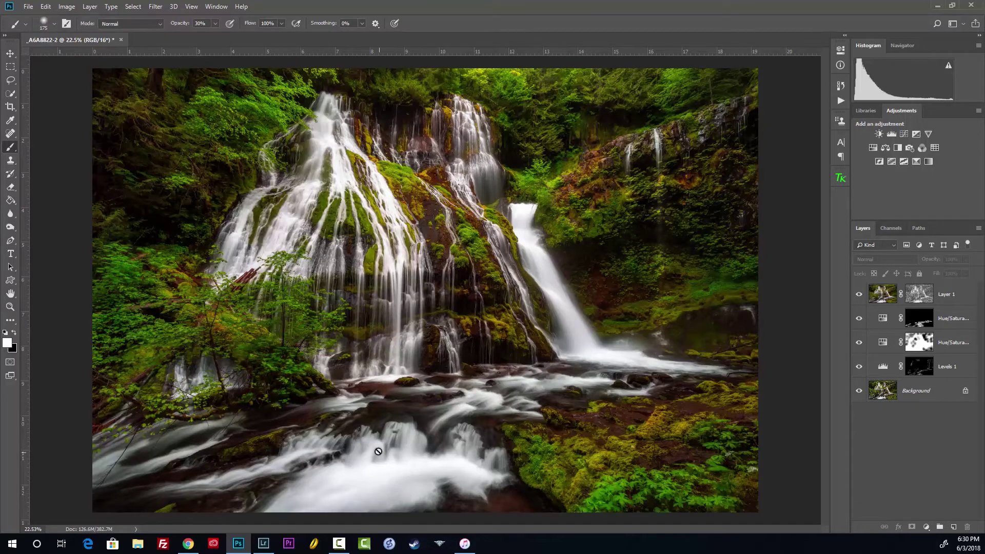
pyautogui.scroll(3, 322, 469)
pyautogui.scroll(-3, 323, 469)
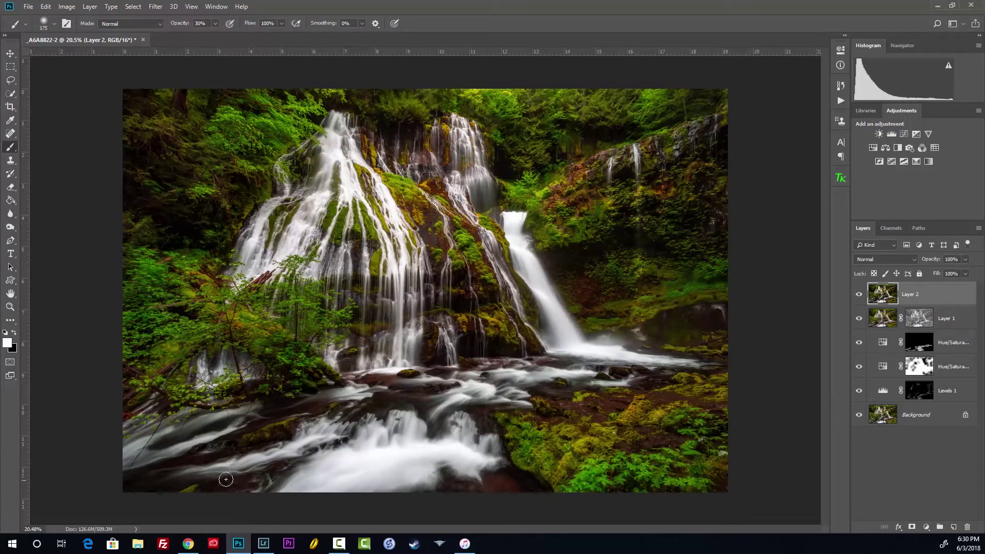
# Remove the small mossy rock at the photo's lower edge with a lasso selection and a Content-Aware fill at 100% opacity, and deselect.
pyautogui.scroll(5, 246, 435)
pyautogui.scroll(5, 260, 390)
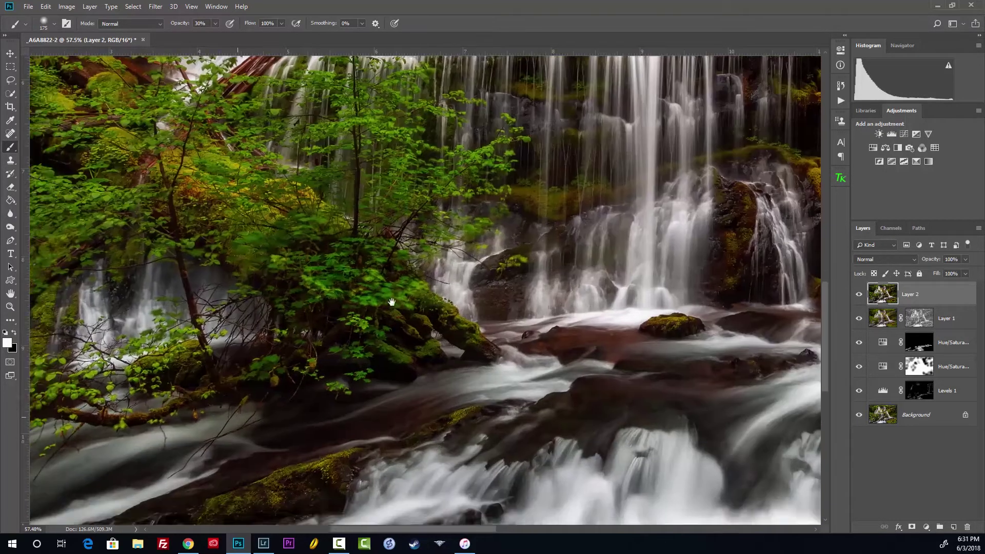
pyautogui.scroll(2, 419, 381)
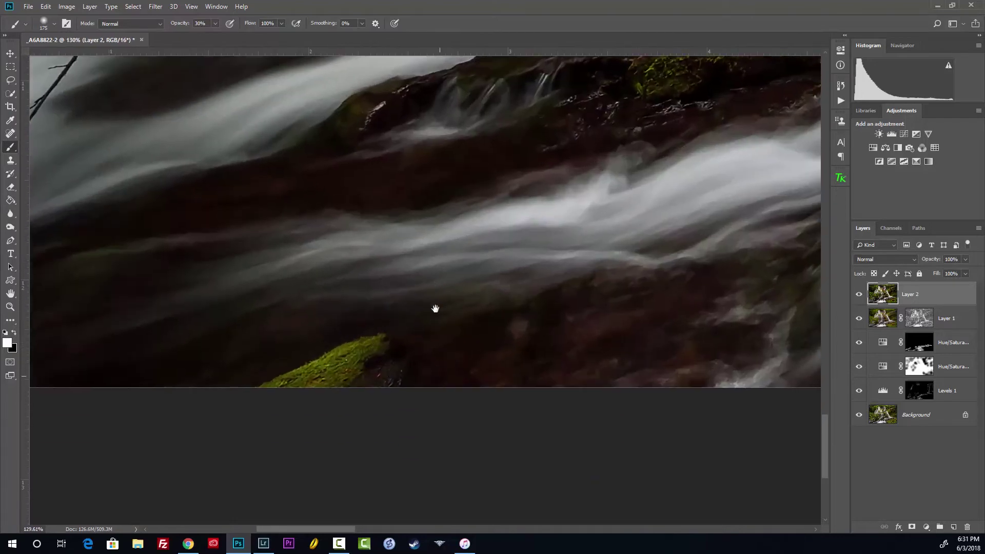
pyautogui.click(10, 81)
pyautogui.moveTo(277, 336)
pyautogui.mouseDown()
pyautogui.moveTo(364, 306)
pyautogui.moveTo(407, 314)
pyautogui.moveTo(427, 327)
pyautogui.moveTo(437, 364)
pyautogui.moveTo(409, 402)
pyautogui.moveTo(328, 437)
pyautogui.moveTo(212, 448)
pyautogui.moveTo(247, 386)
pyautogui.moveTo(256, 355)
pyautogui.mouseUp()
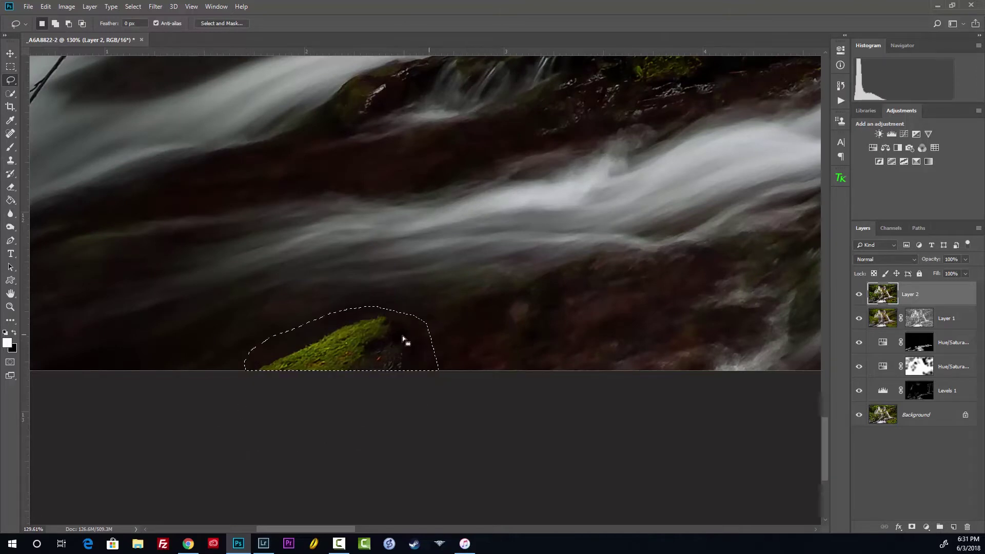
pyautogui.rightClick(370, 335)
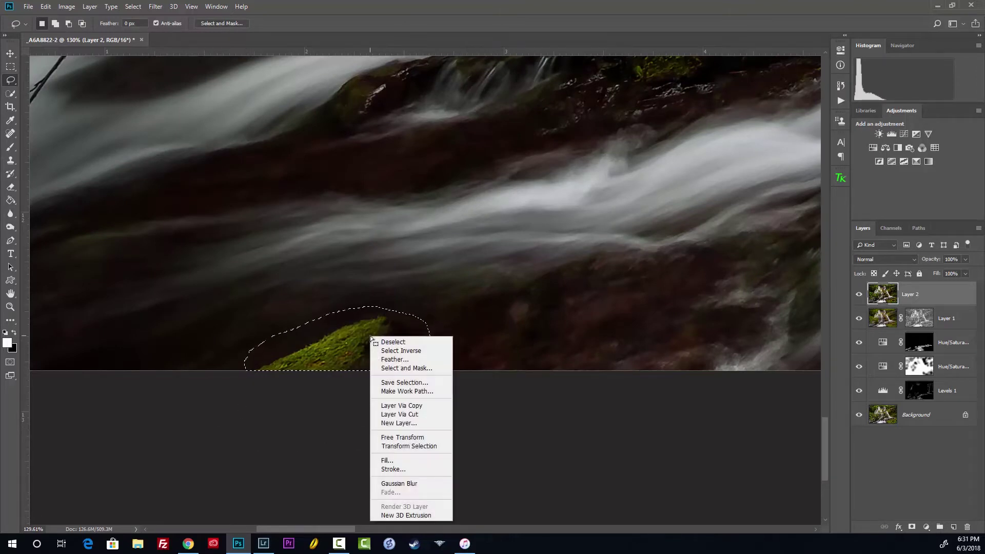
pyautogui.click(404, 460)
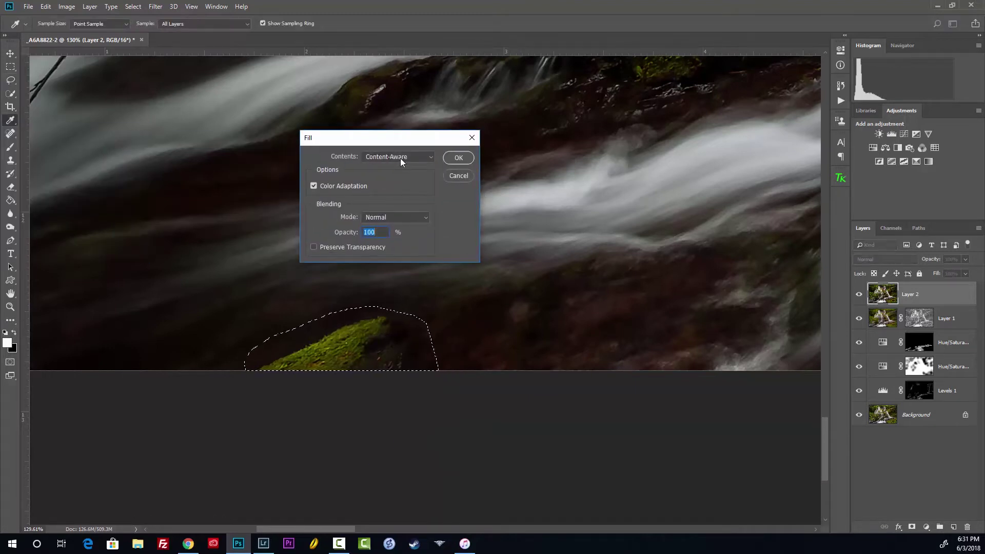
pyautogui.click(458, 158)
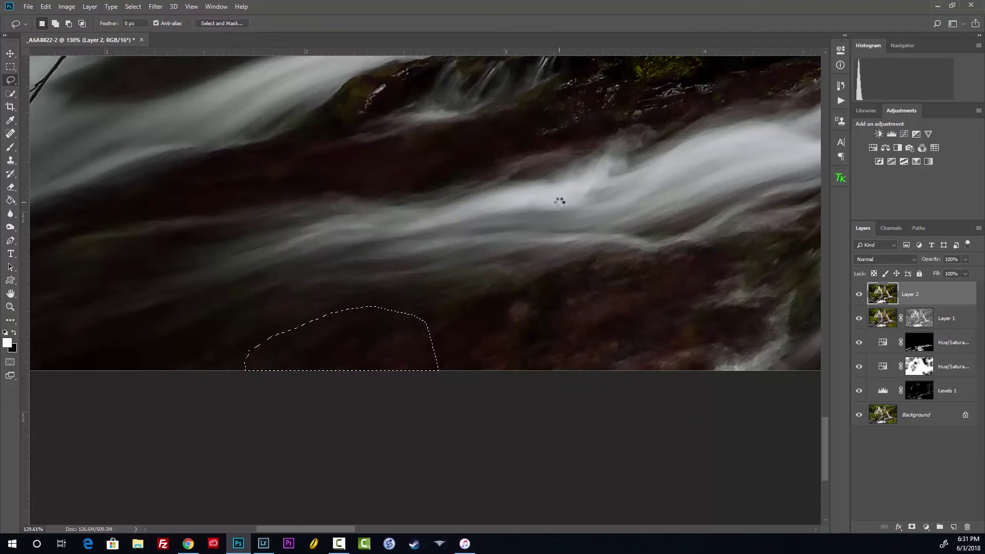
pyautogui.hotkey('ctrl', 'd')
# Try to remove the shiny pale leaf at the photo's right edge with a lasso selection and a Content-Aware fill.
pyautogui.scroll(-1, 553, 253)
pyautogui.scroll(-15, 553, 254)
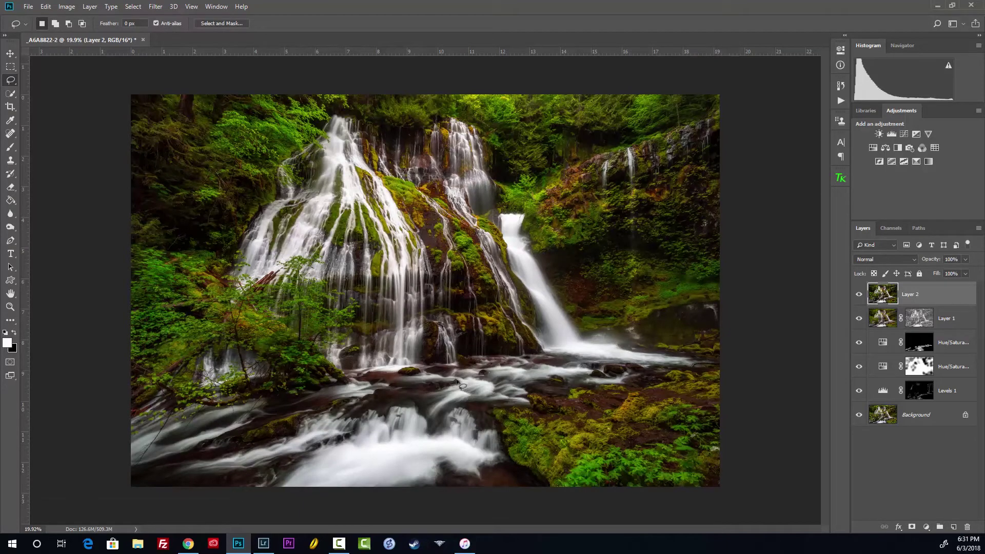
pyautogui.scroll(6, 720, 453)
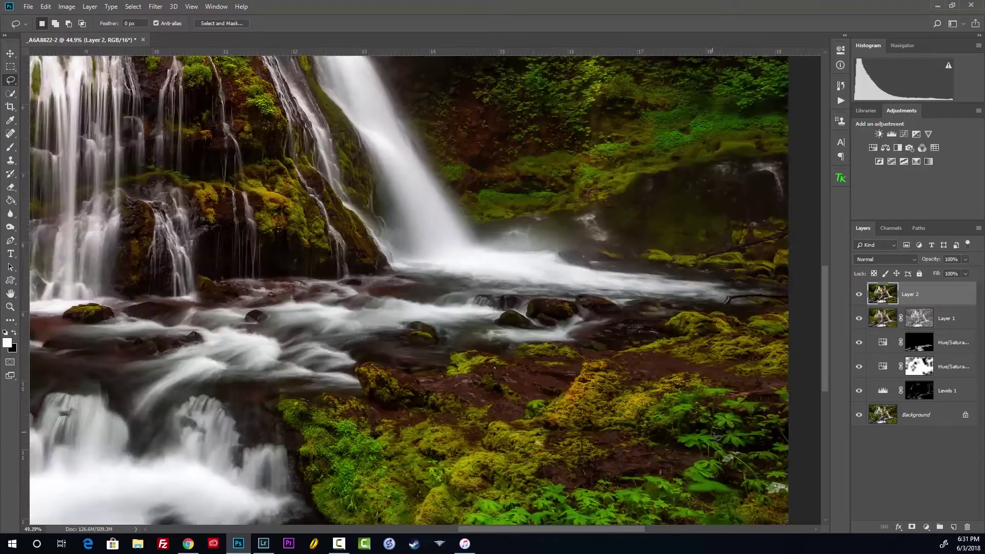
pyautogui.scroll(5, 443, 267)
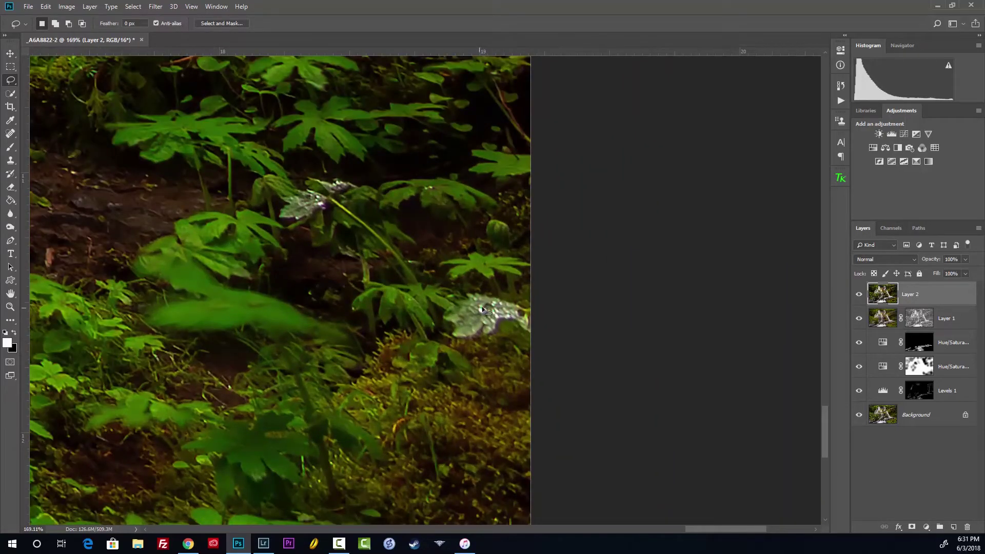
pyautogui.scroll(-1, 482, 309)
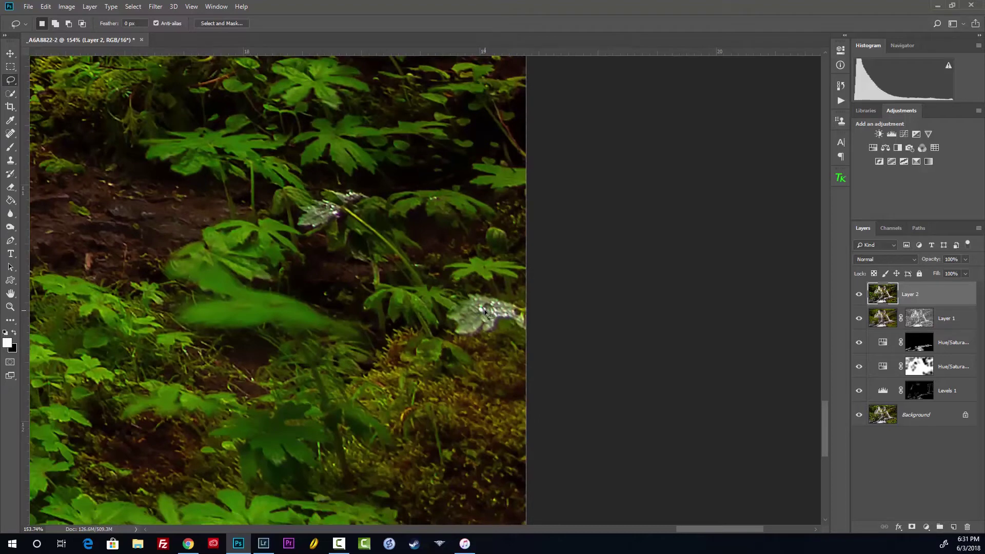
pyautogui.moveTo(480, 286)
pyautogui.mouseDown()
pyautogui.moveTo(443, 289)
pyautogui.moveTo(435, 306)
pyautogui.moveTo(446, 338)
pyautogui.moveTo(488, 348)
pyautogui.moveTo(505, 331)
pyautogui.moveTo(526, 342)
pyautogui.moveTo(544, 326)
pyautogui.moveTo(537, 298)
pyautogui.moveTo(480, 288)
pyautogui.mouseUp()
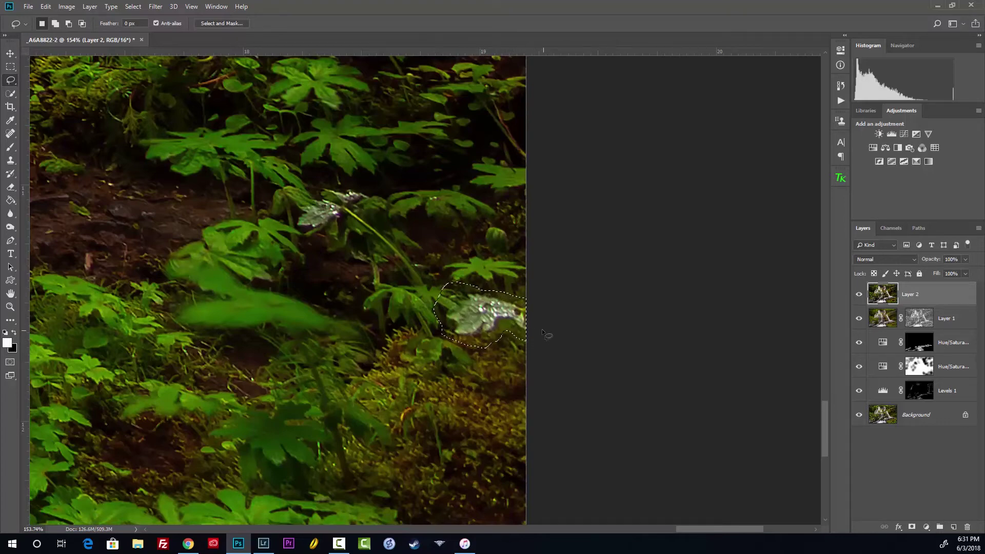
pyautogui.rightClick(479, 310)
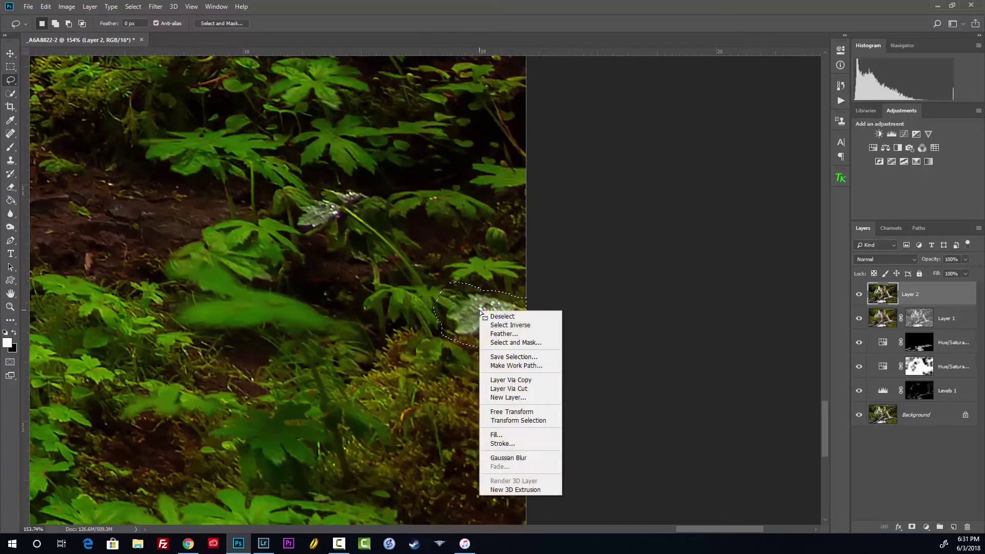
pyautogui.click(523, 436)
pyautogui.click(457, 158)
pyautogui.hotkey('ctrl', 'd')
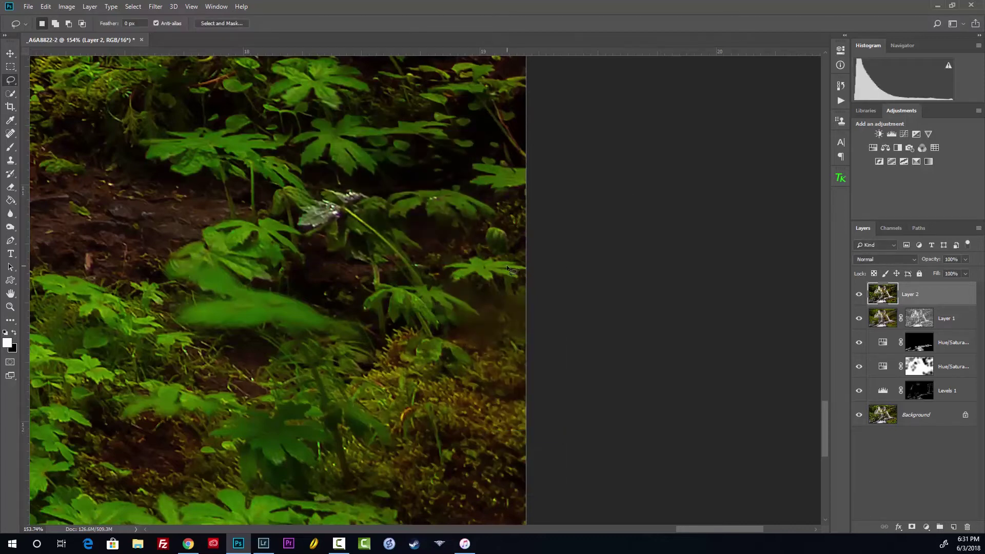
# Undo the fill over the pale leaf and clear the restored selection.
pyautogui.hotkey('ctrl', 'alt', 'z')
pyautogui.hotkey('ctrl', 'alt', 'z')
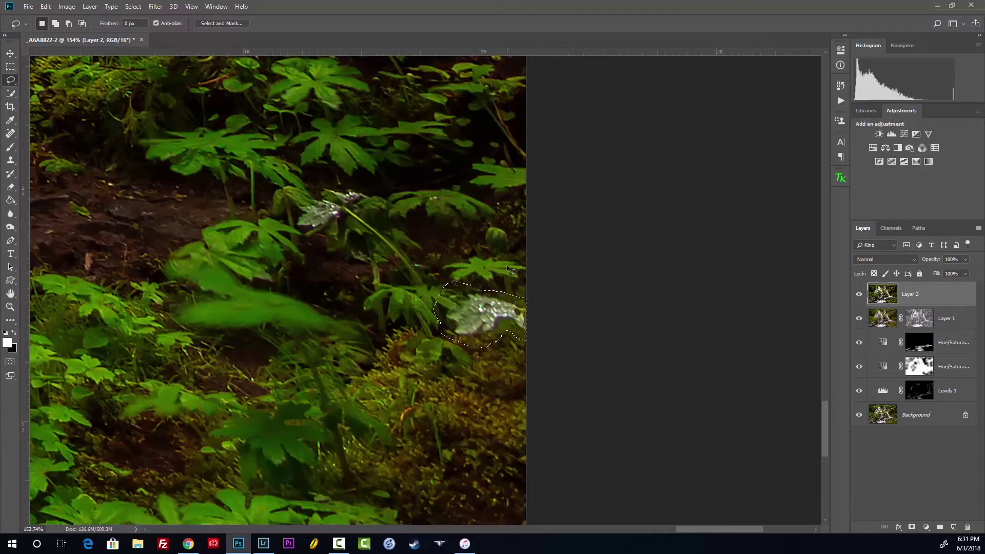
pyautogui.hotkey('ctrl', 'd')
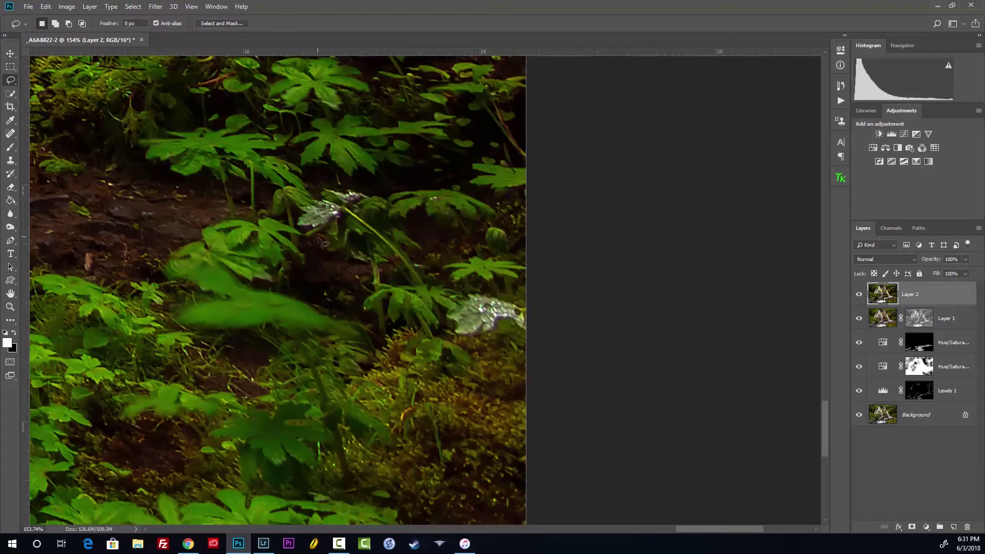
# Close the waterfall document and save its changes.
pyautogui.scroll(-8, 323, 229)
pyautogui.scroll(-2, 317, 256)
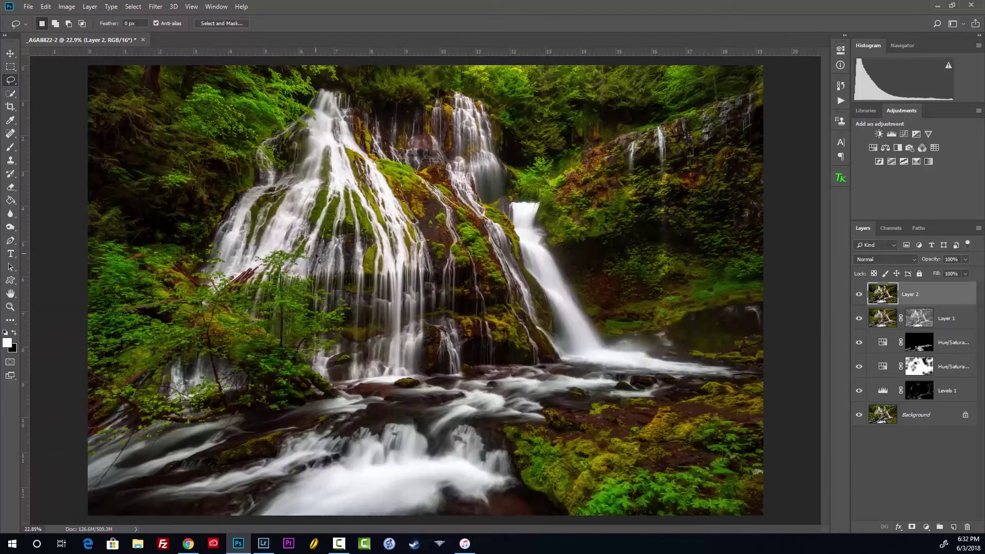
pyautogui.scroll(-1, 627, 394)
pyautogui.scroll(1, 625, 394)
pyautogui.click(143, 39)
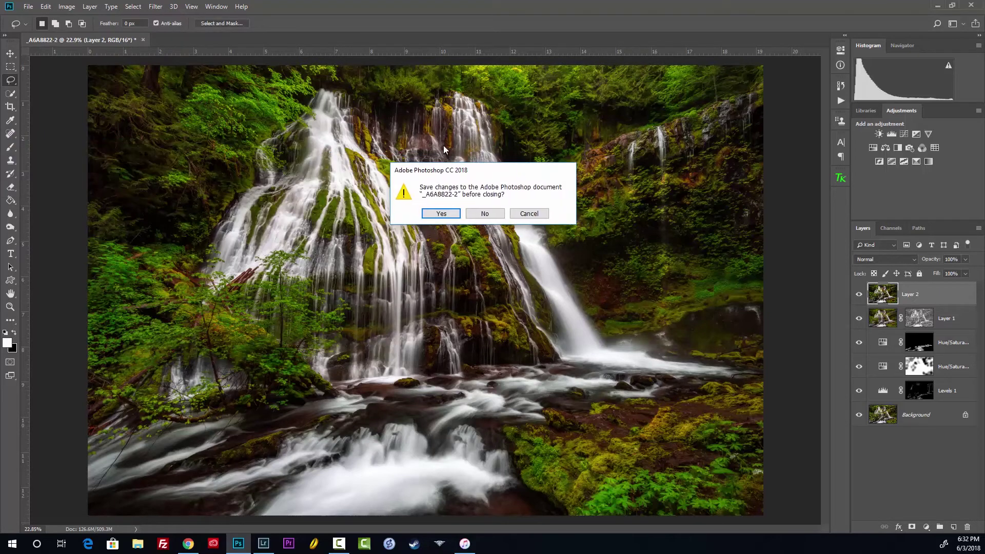
pyautogui.click(441, 214)
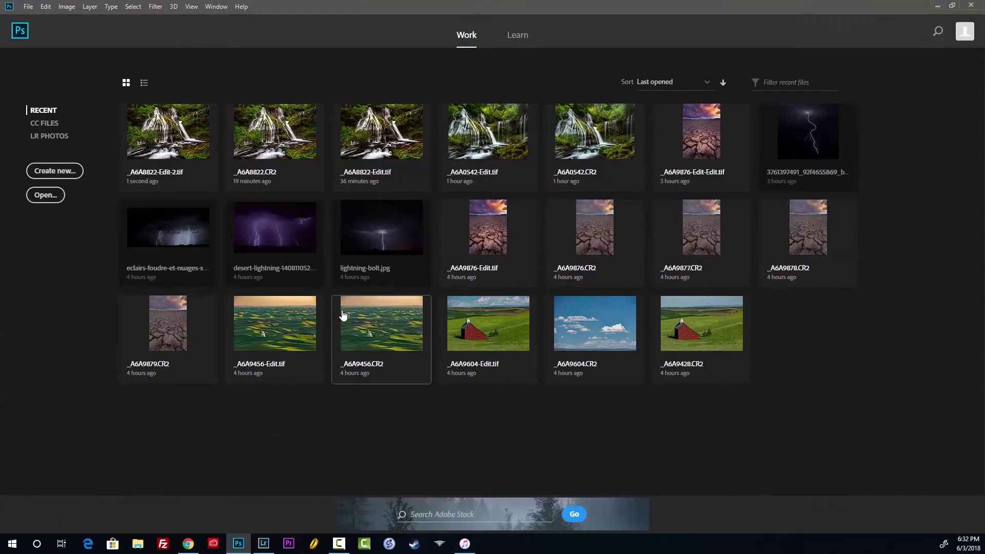
# Switch to Lightroom in full-screen view and raise the Shadows of _A6A8822-Edit-2.tif to +30 in the Basic adjustments.
pyautogui.click(263, 543)
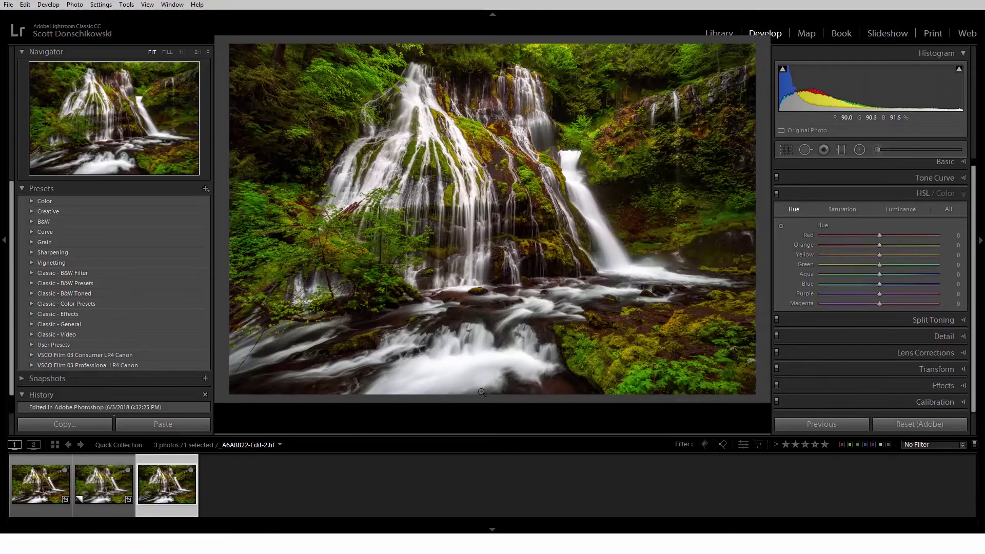
pyautogui.hotkey('shift', 'f')
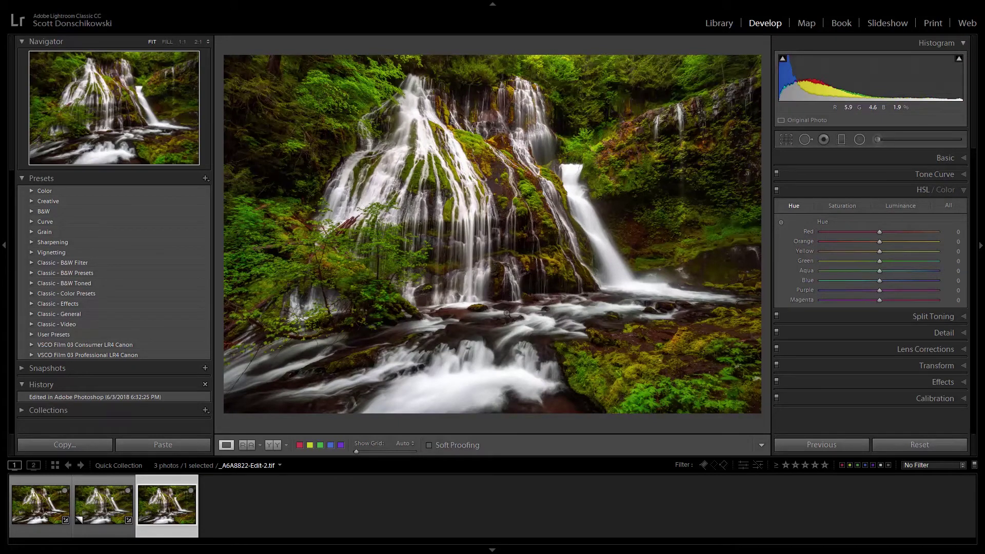
pyautogui.click(936, 155)
pyautogui.moveTo(877, 297); pyautogui.dragTo(903, 300)
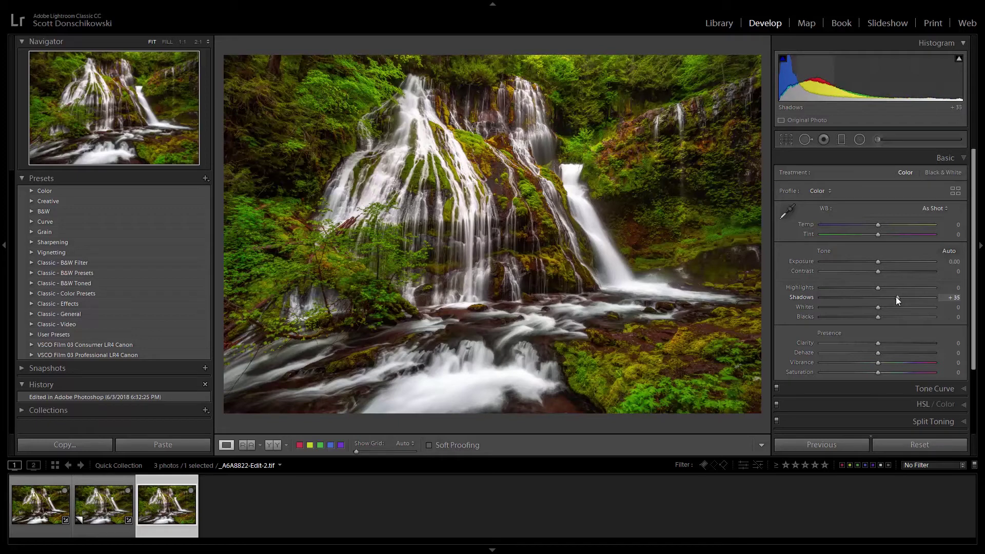
pyautogui.moveTo(895, 297); pyautogui.dragTo(894, 297)
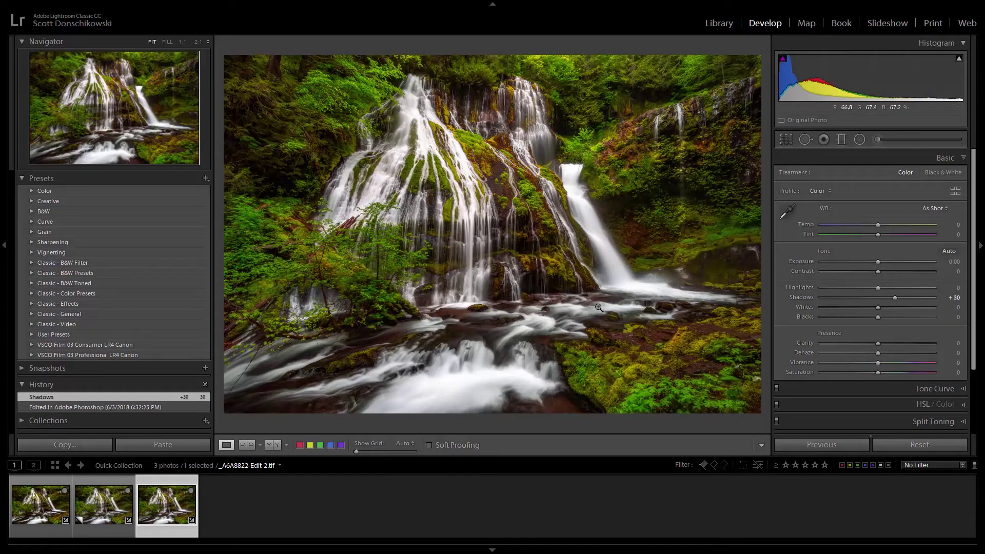
# Compare _A6A8822-Edit-2.tif with the earlier _A6A8822-Edit.tif and the raw virtual copy, finishing on _A6A8822-Edit-2.tif.
pyautogui.click(41, 501)
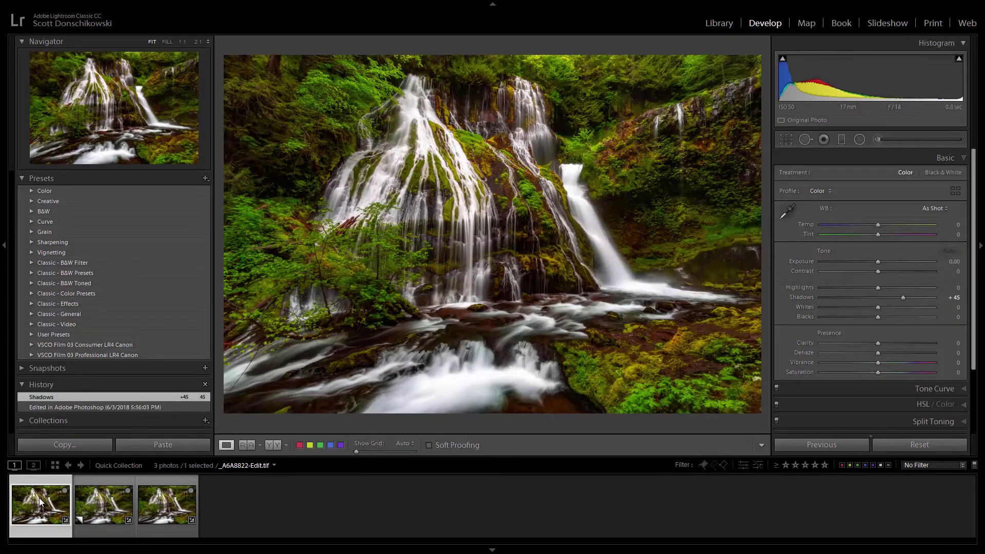
pyautogui.click(162, 500)
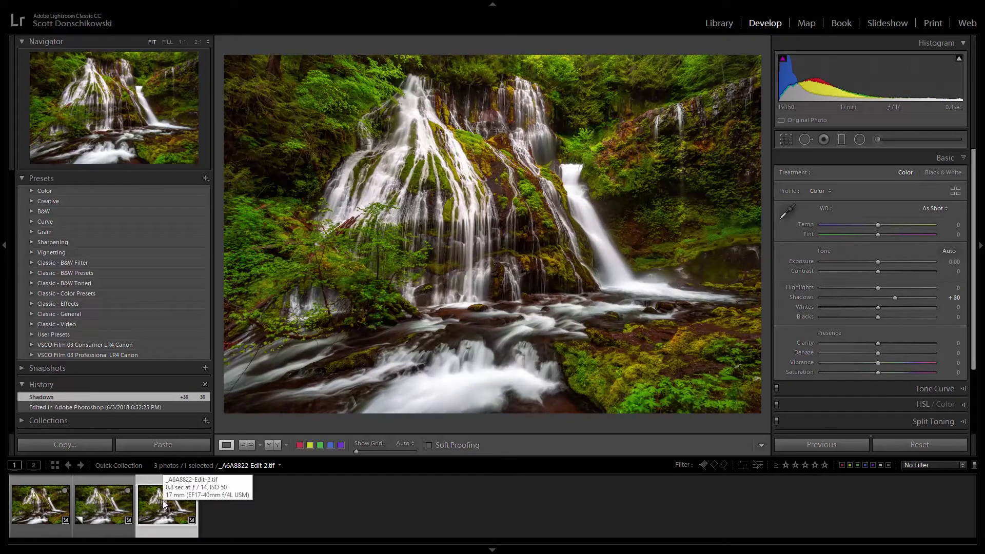
pyautogui.click(50, 500)
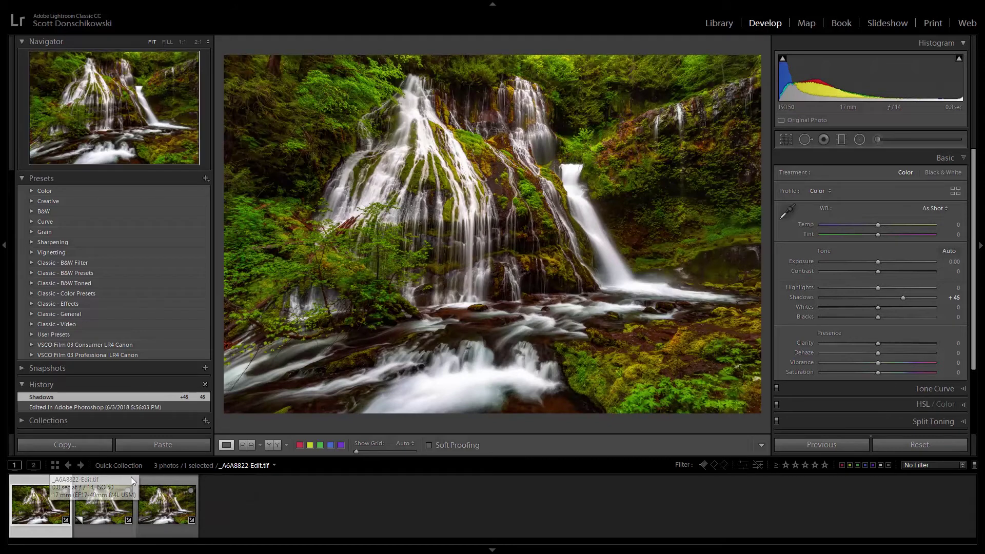
pyautogui.click(158, 503)
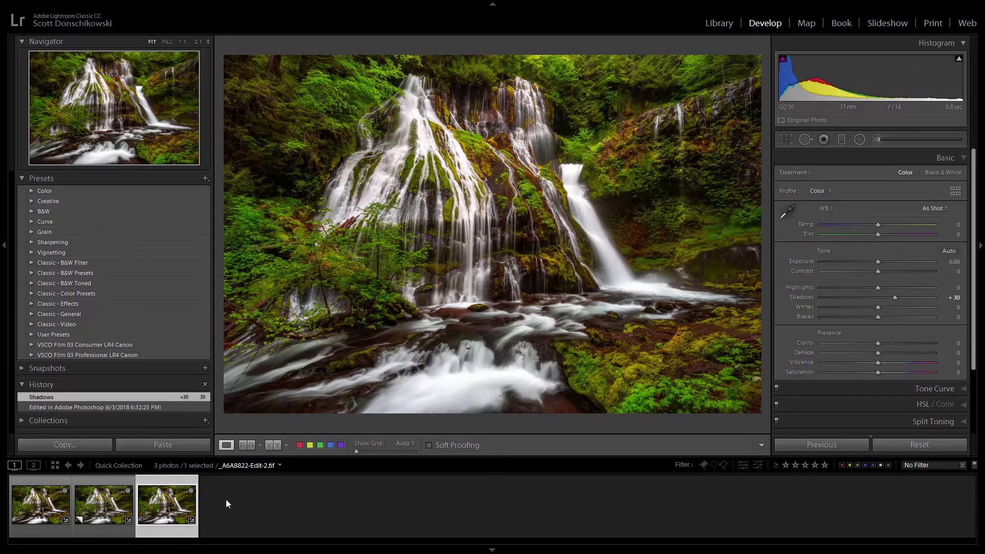
pyautogui.press('Left')
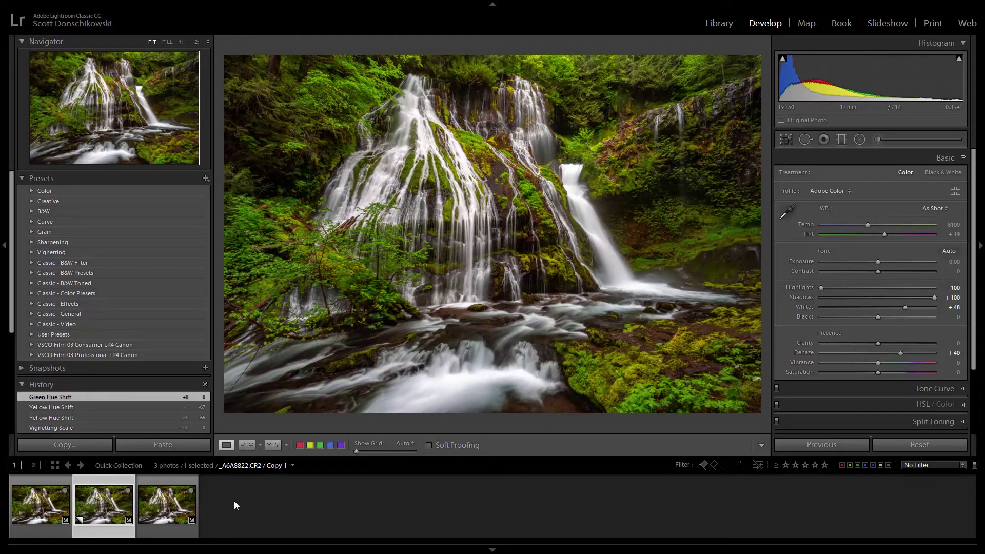
pyautogui.click(167, 503)
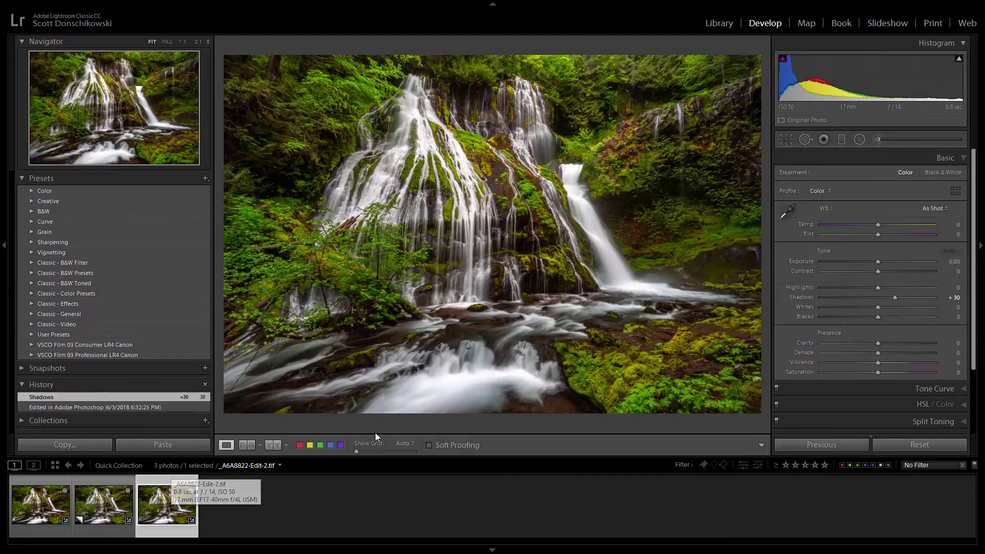